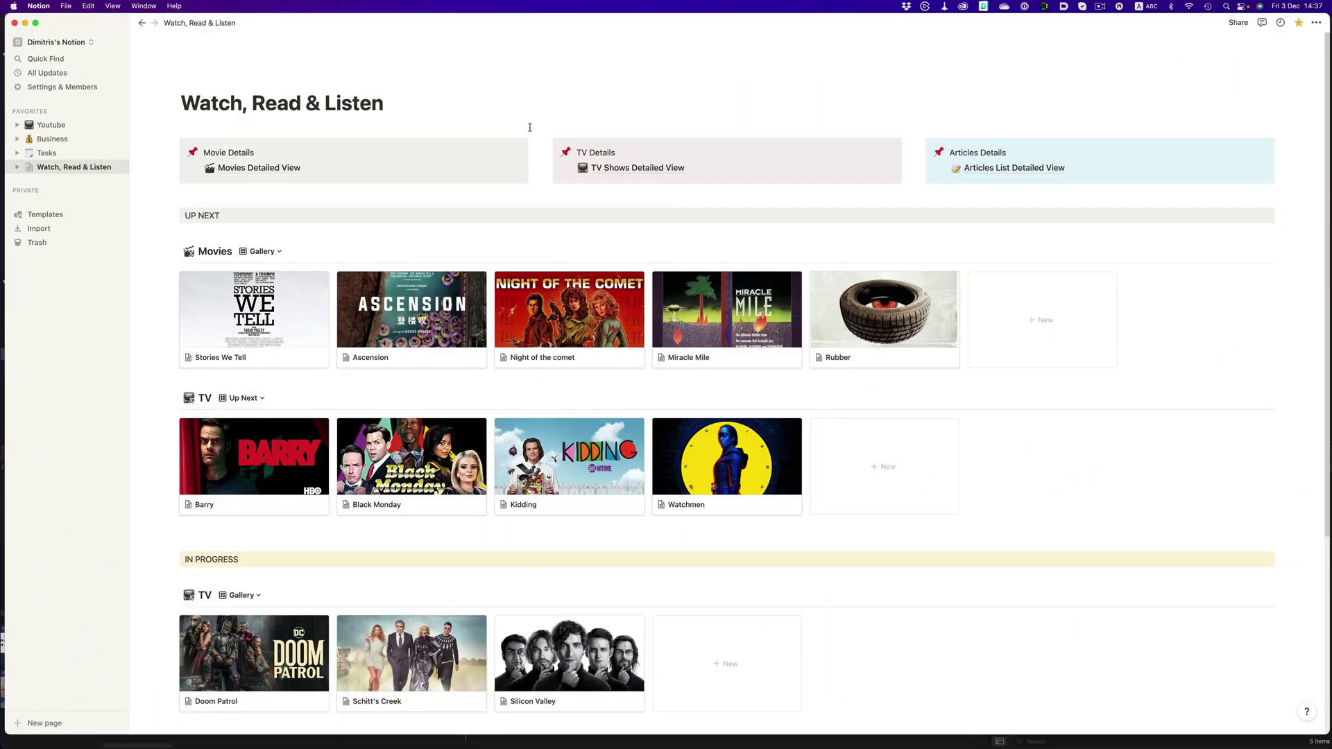
scroll(530, 284, down, 1)
scroll(522, 326, down, 5)
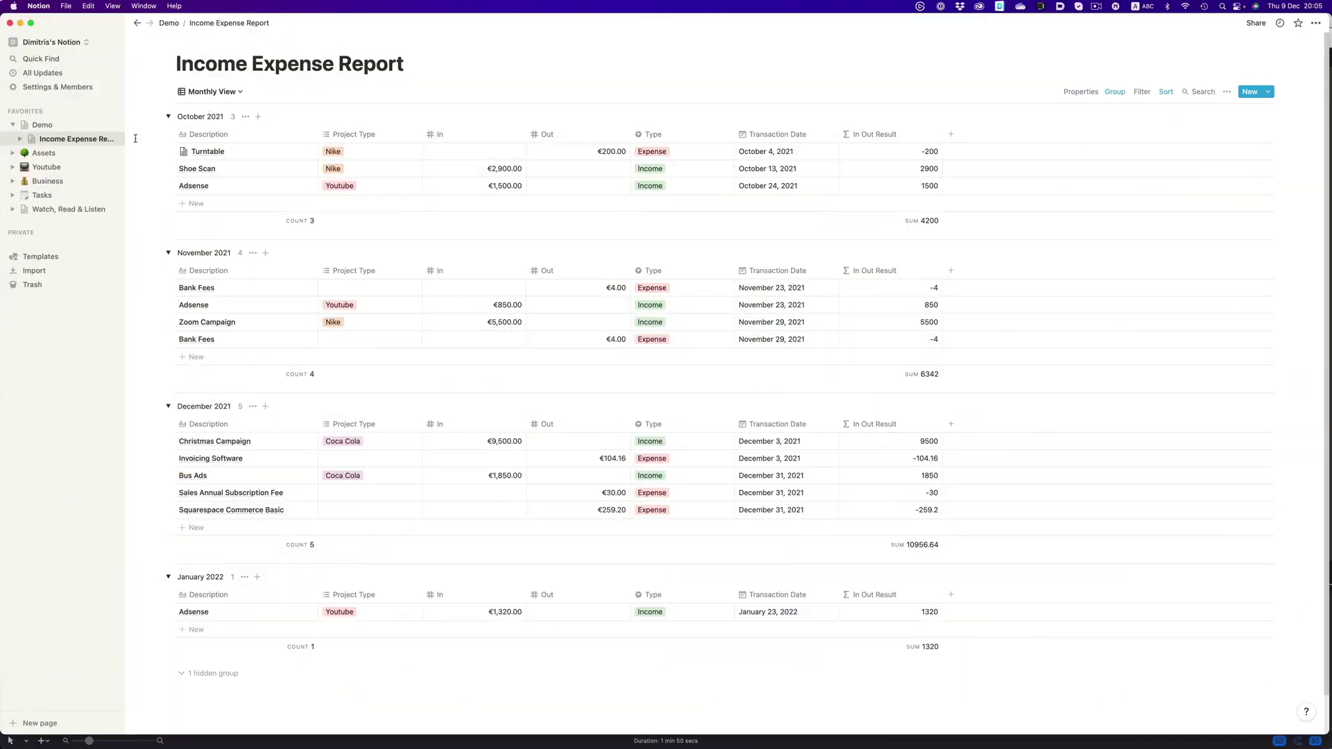
Switch the finished Income Expense Report from its monthly layout to the Yearly View.
click(221, 95)
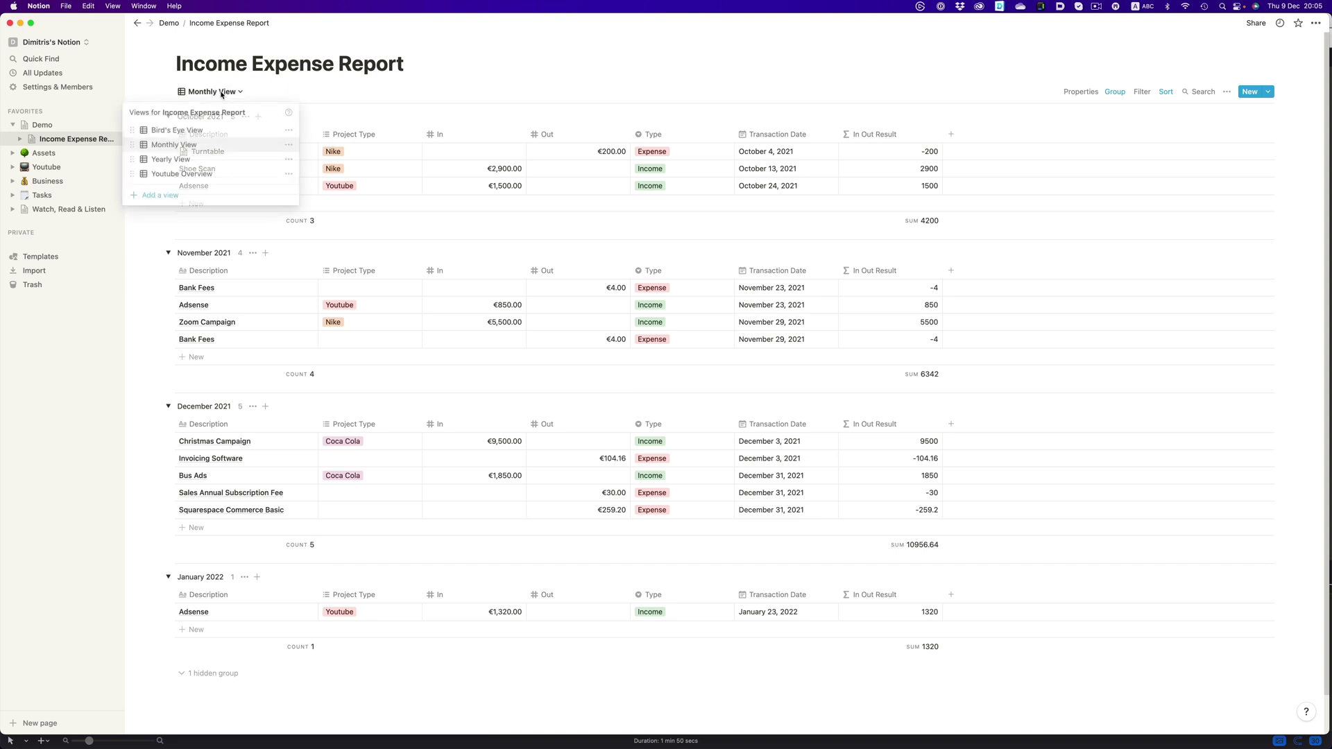
click(171, 159)
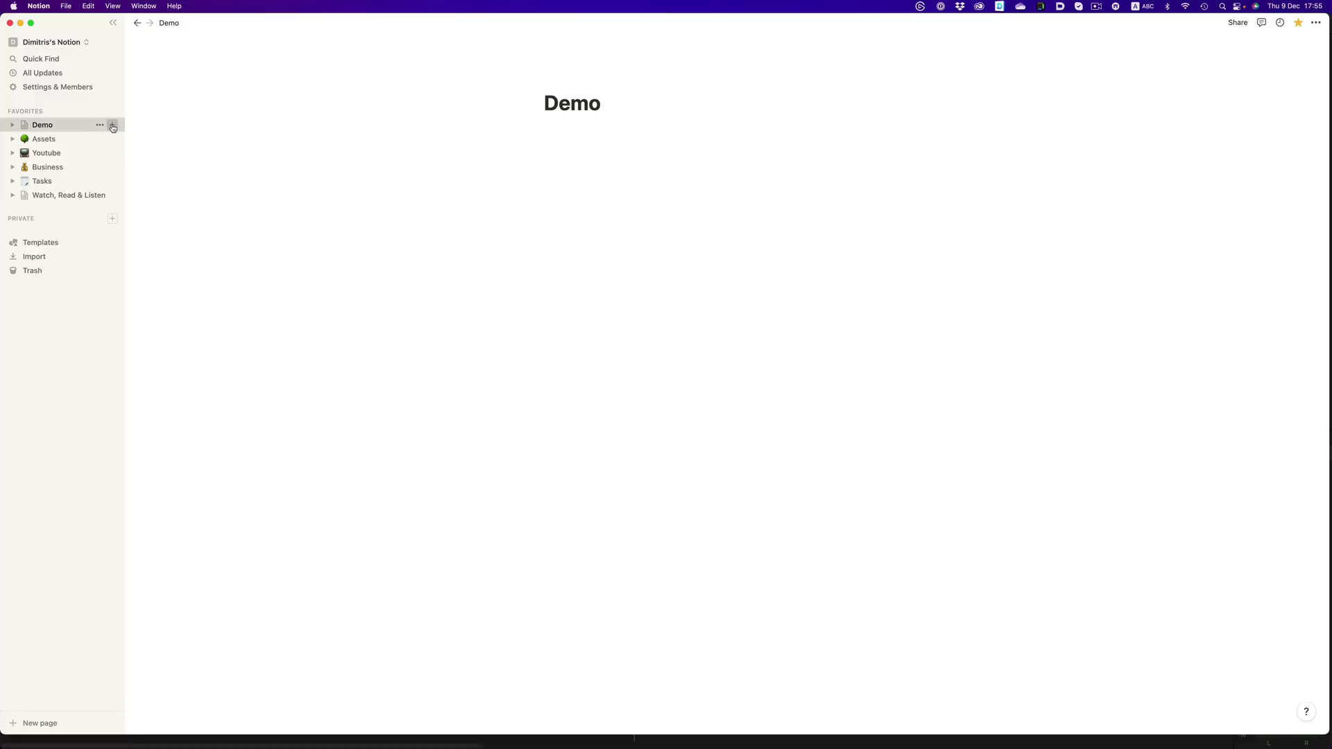
Create a page titled "Income Expense Report" inside Demo and make it a table database.
click(113, 125)
text(Income Expense Report)
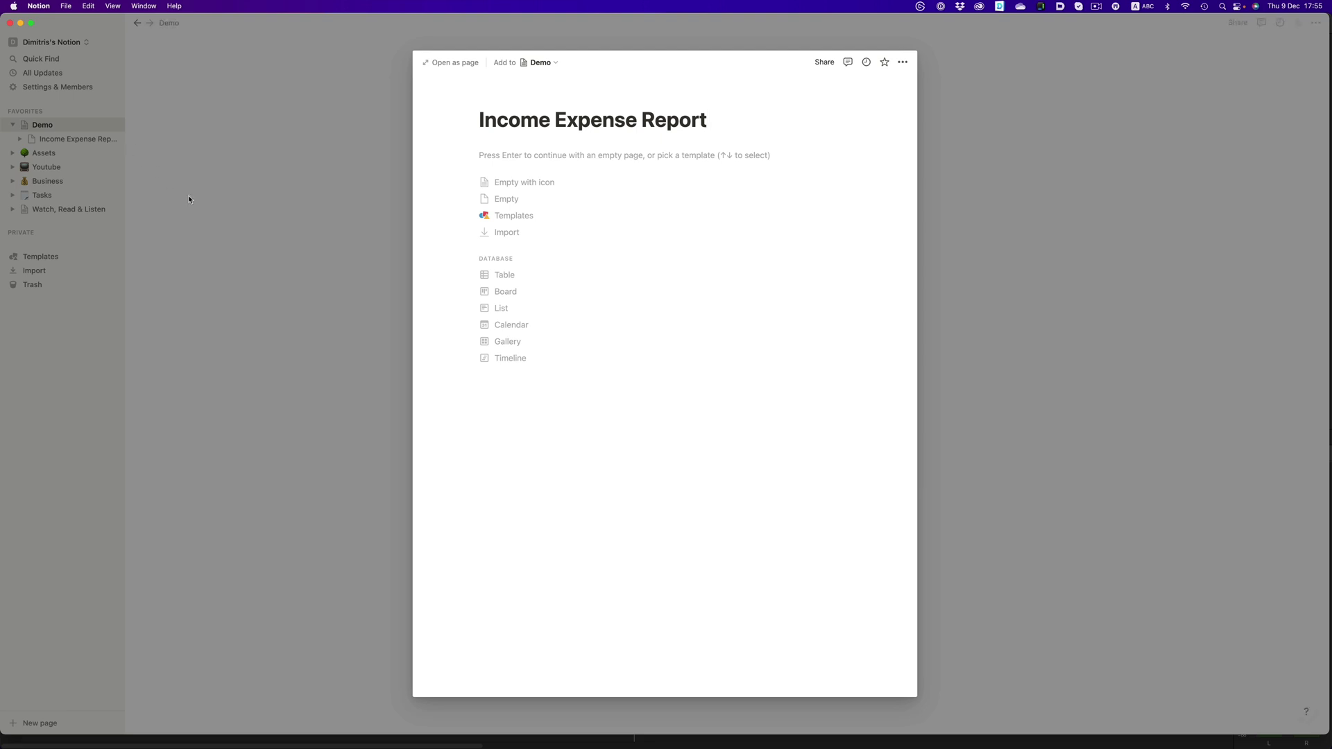
click(498, 277)
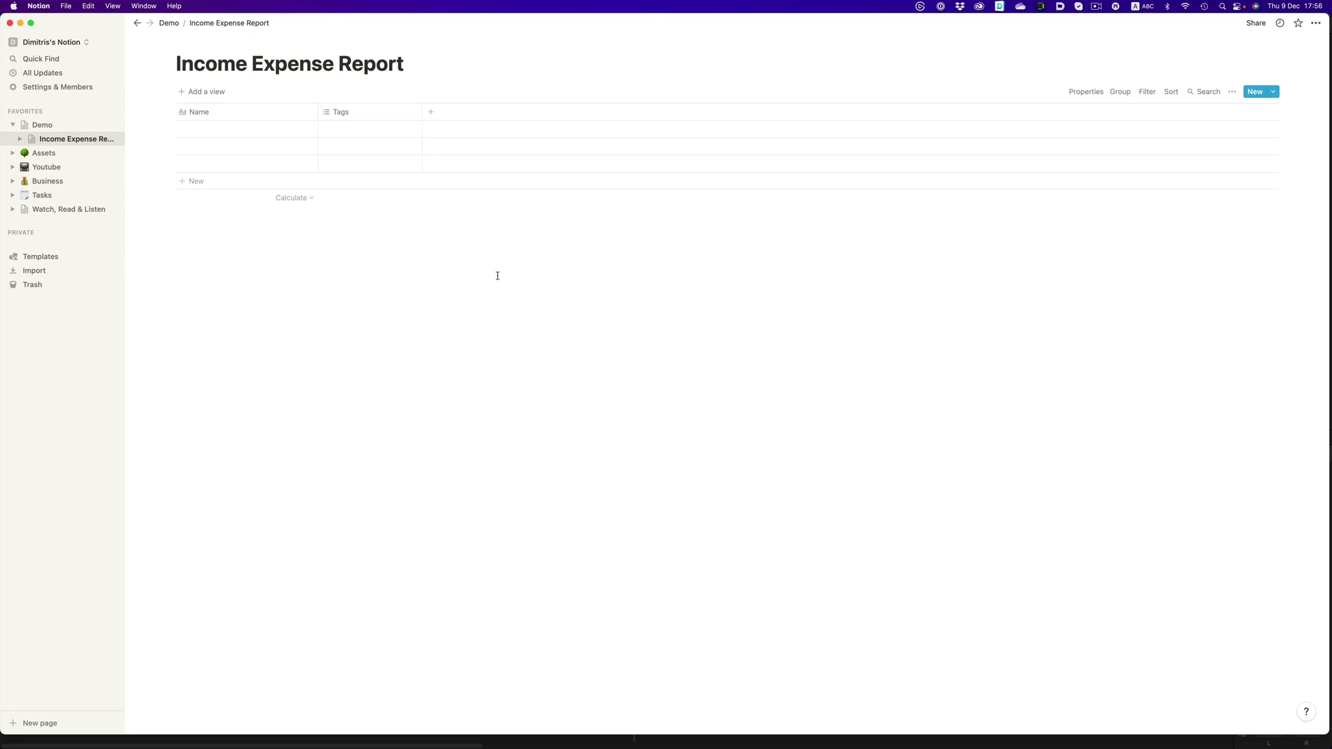
Rename the Name column to "Description" and enter "Shoe Scan" in its first row.
click(206, 113)
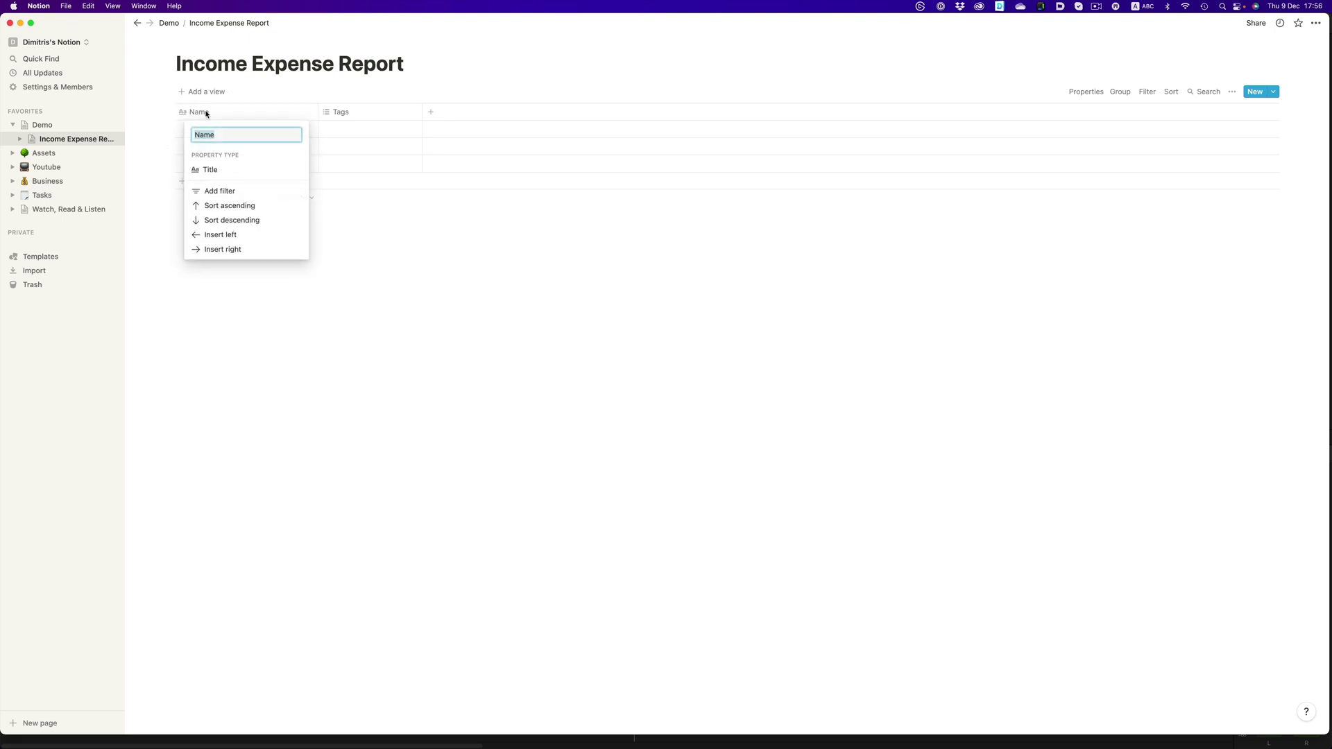
text(Description)
key(Return)
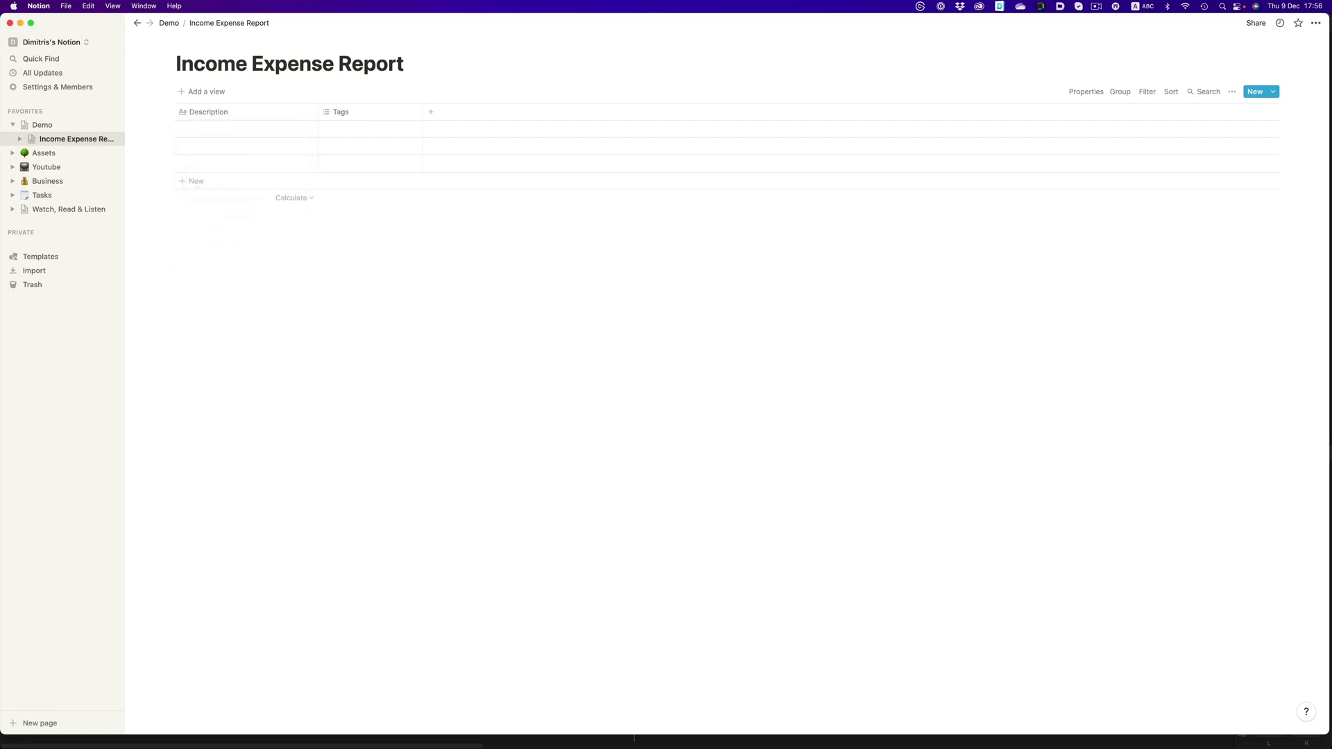
click(201, 131)
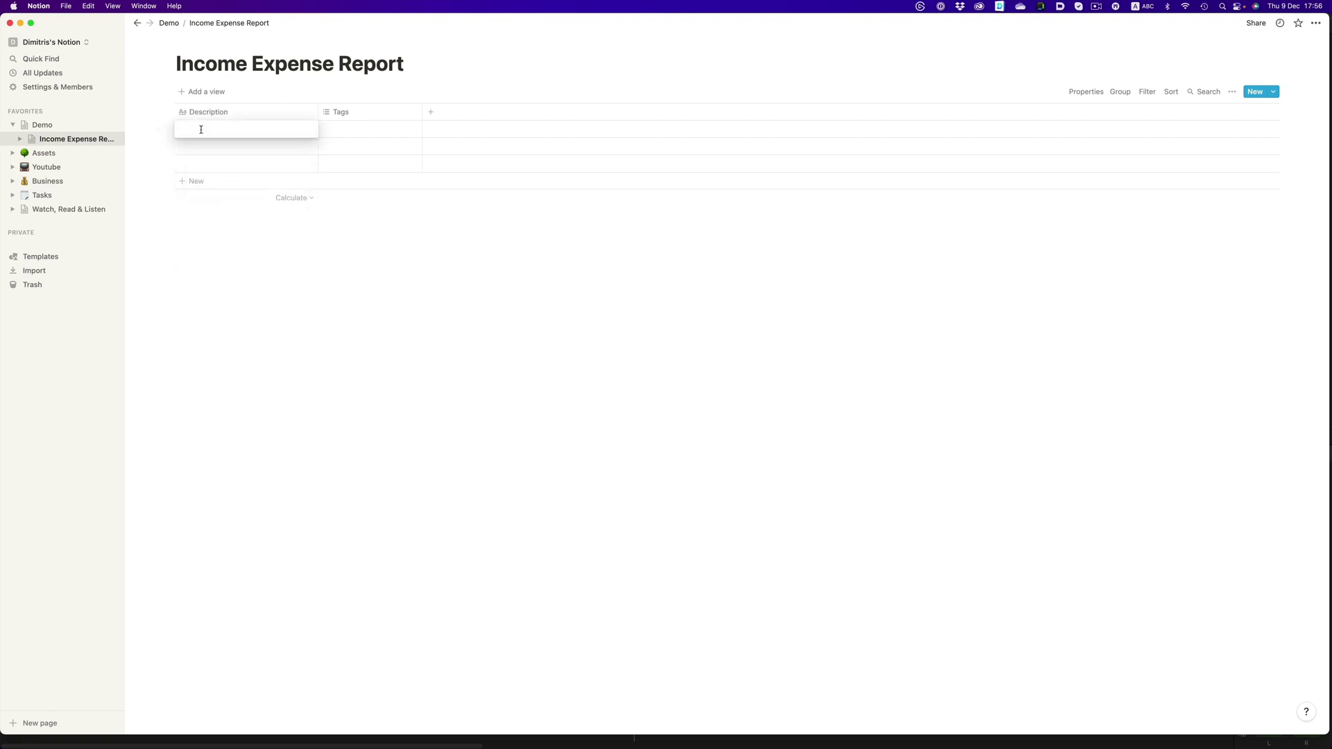
text(Shoe Scan)
key(Escape)
Rename the Tags column to "Project Type" and create the option "Nike" for the Shoe Scan row.
click(342, 114)
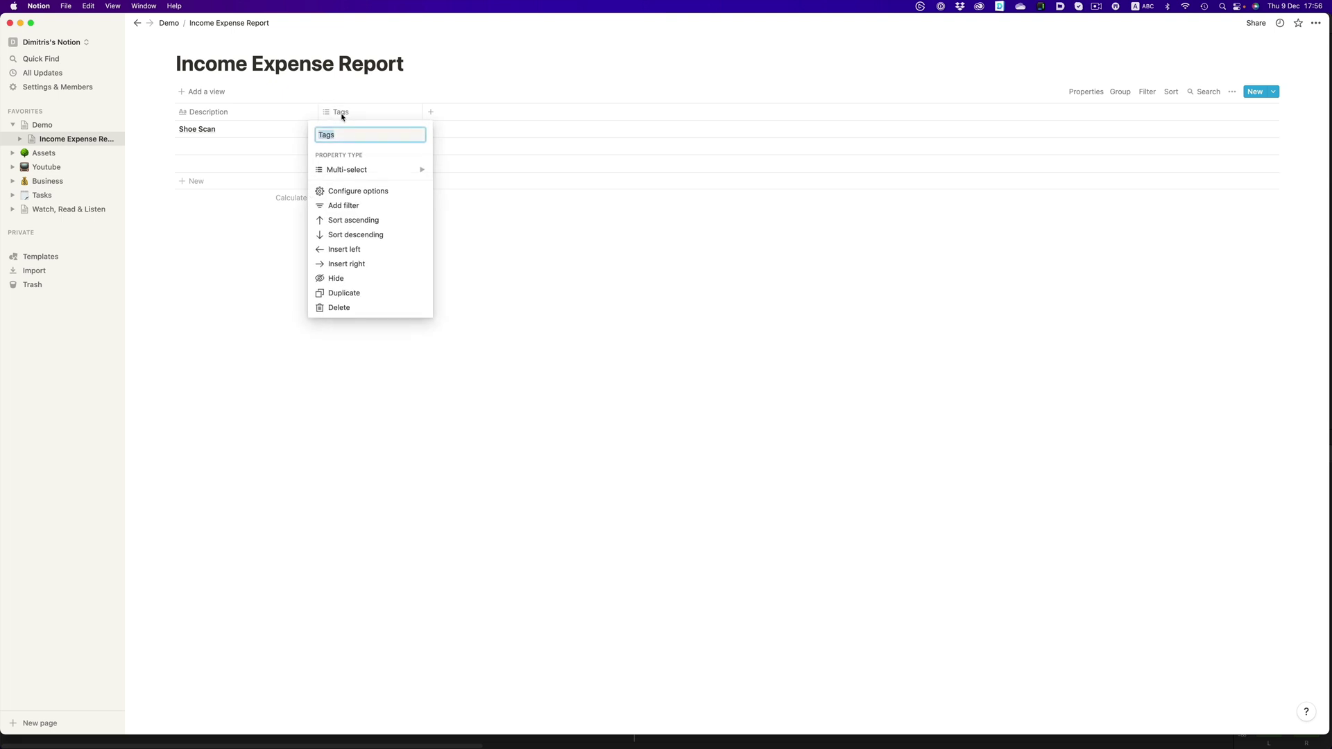
text(Project Type)
key(Return)
click(343, 131)
text(Nike)
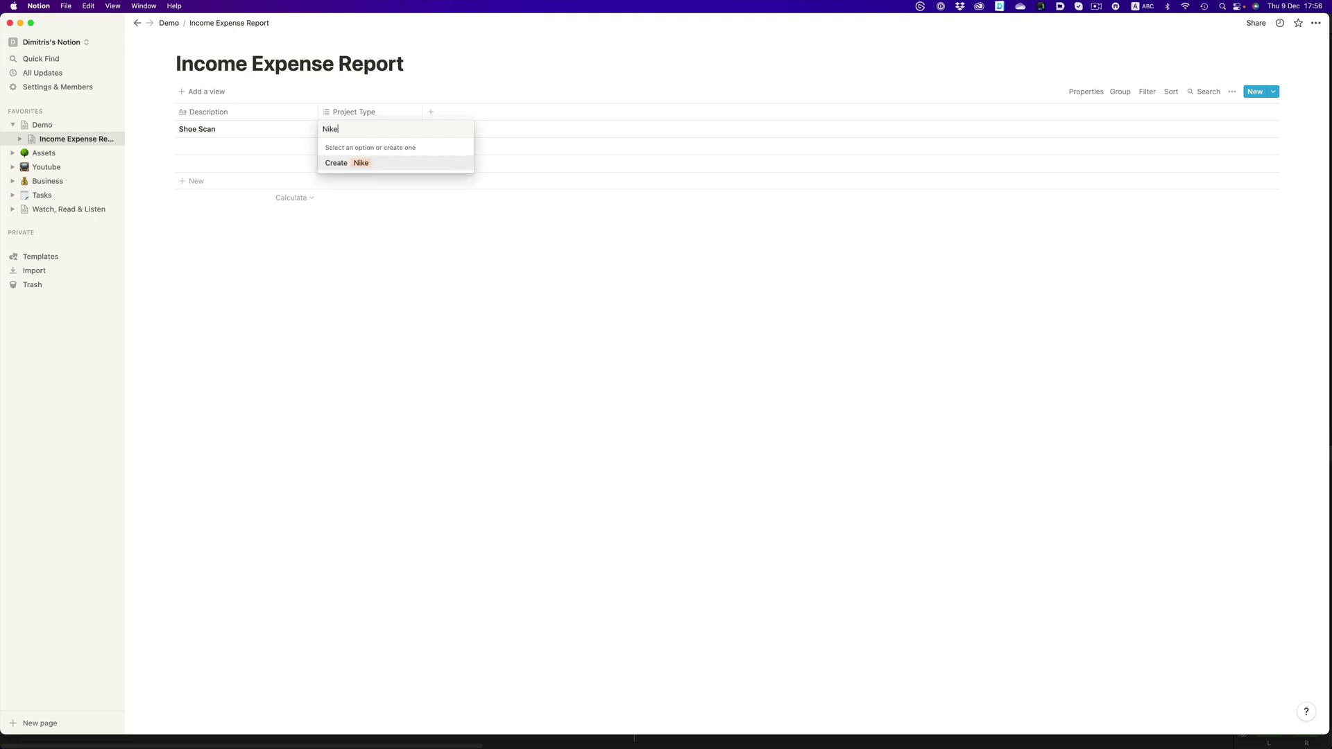
key(Return)
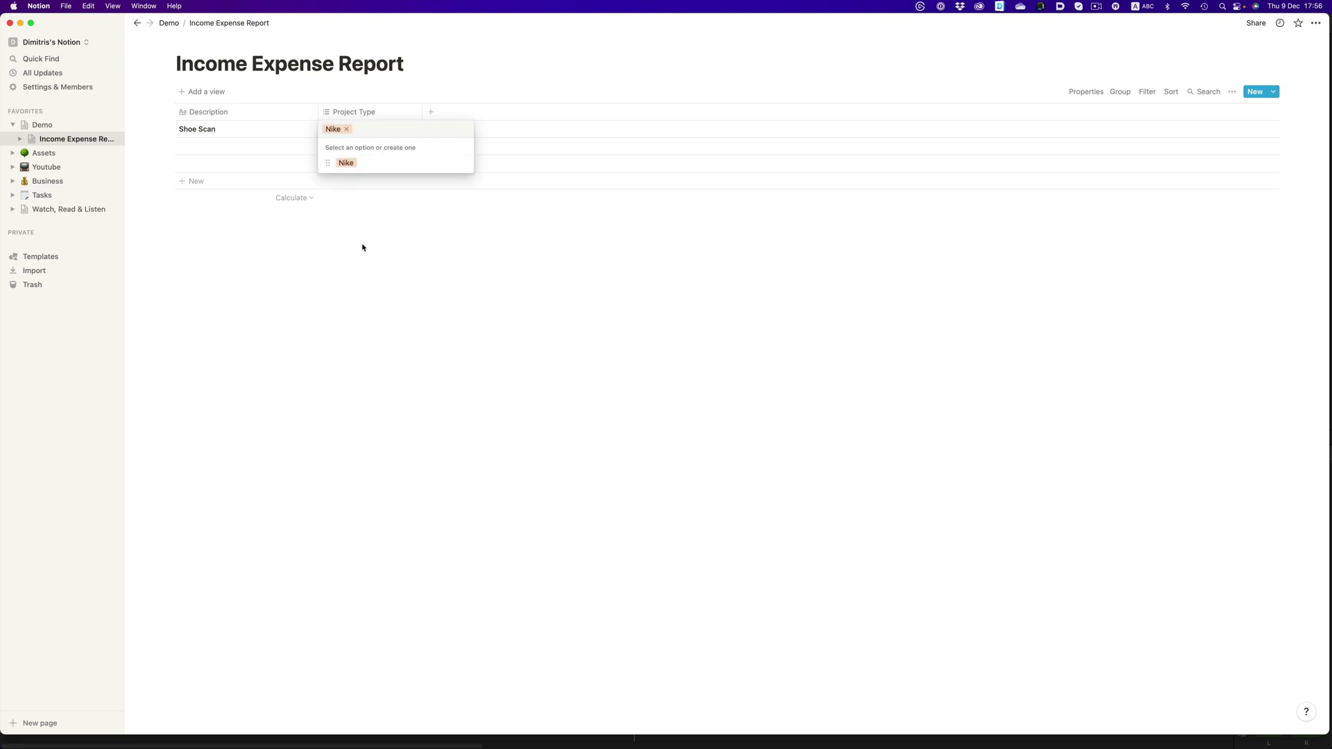
key(Escape)
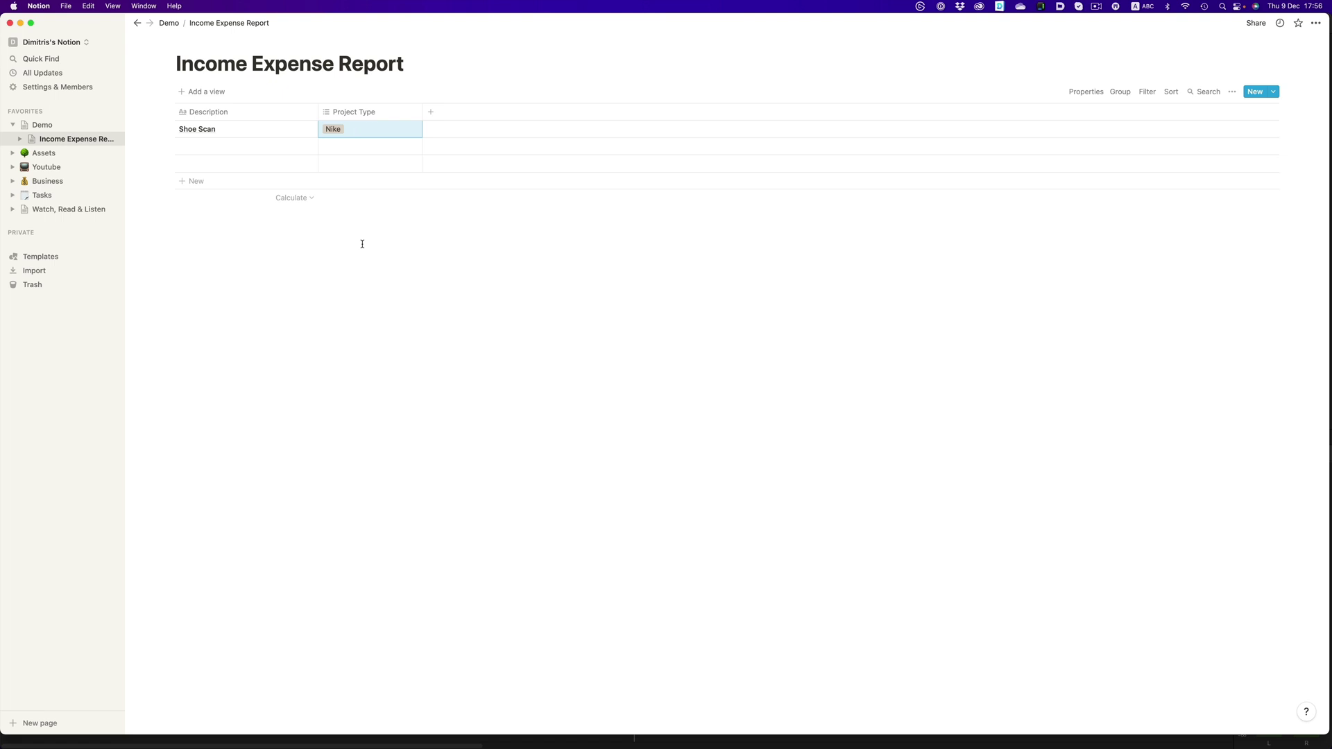
Create a second Project Type option "Youtube" and add it to the Shoe Scan row alongside Nike.
click(366, 129)
text(Youtube)
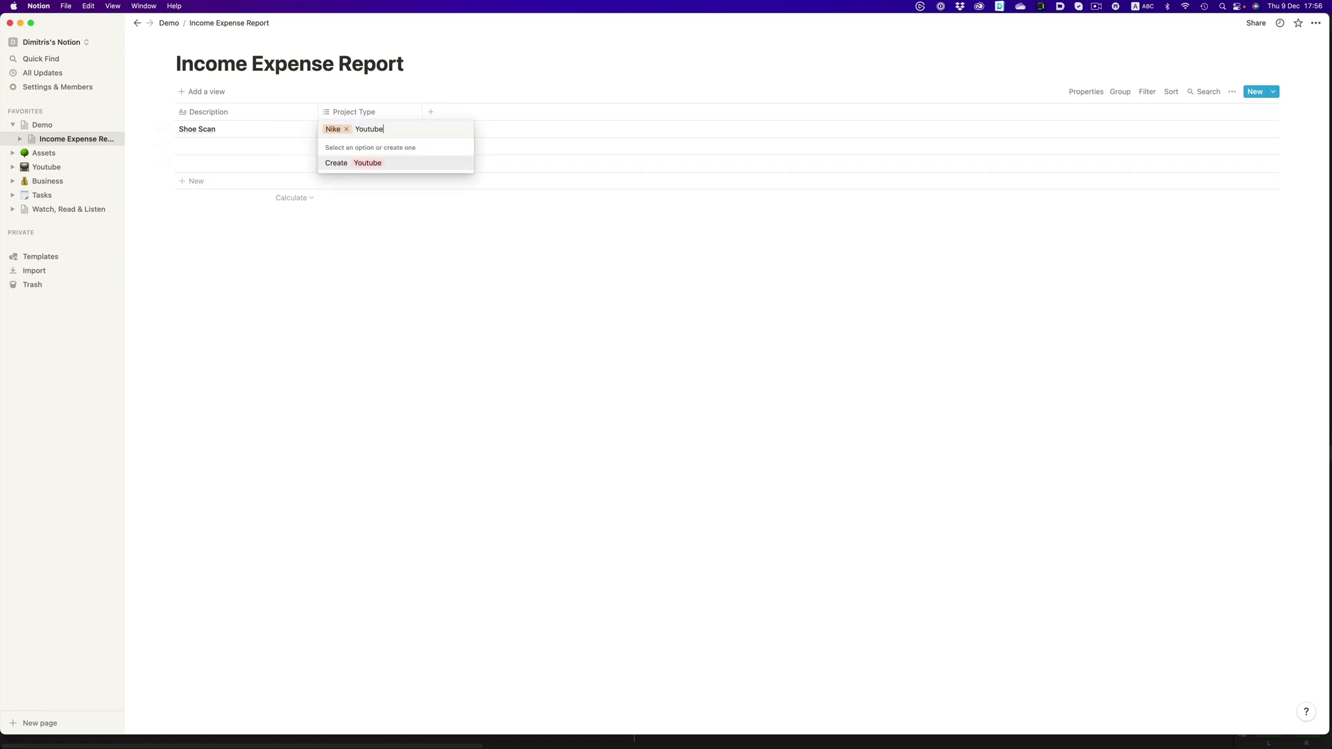
key(Return)
key(Escape)
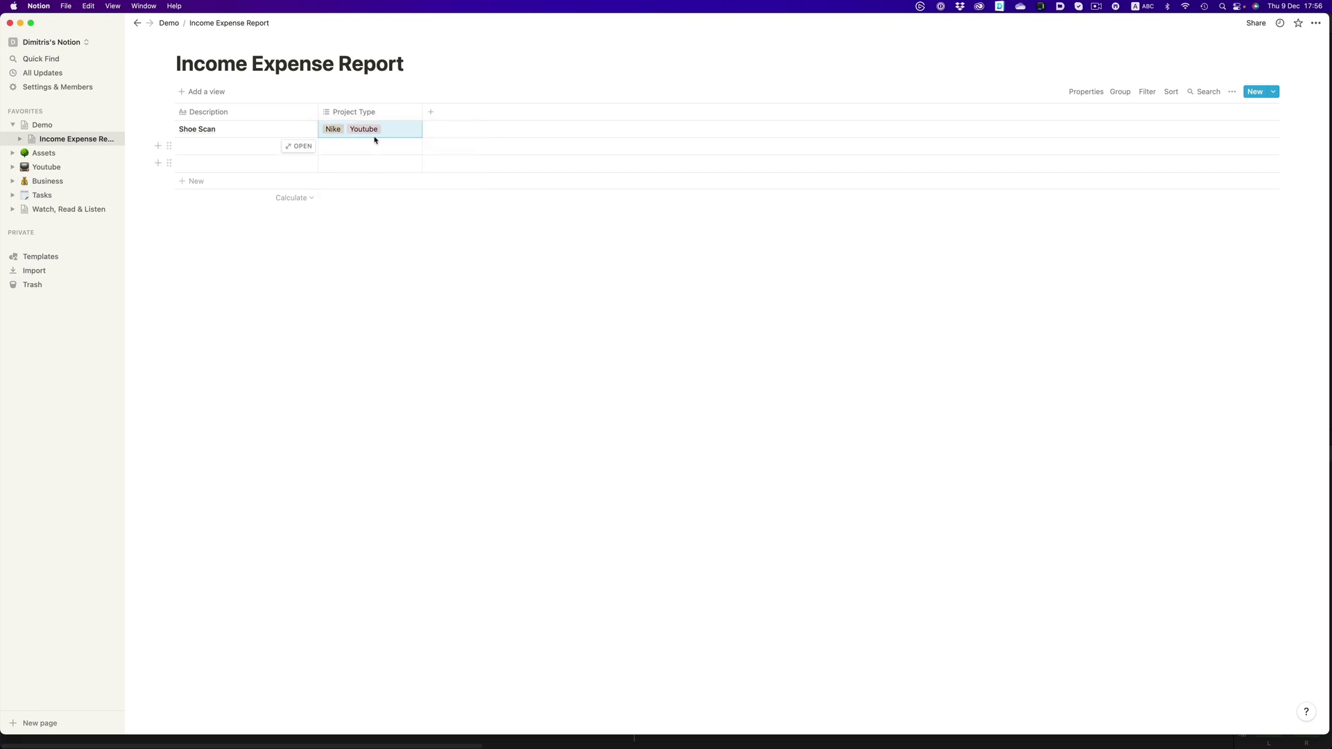
Try the Select type on the Project Type column and return it to Multi-select.
click(362, 113)
mouse_move(377, 173)
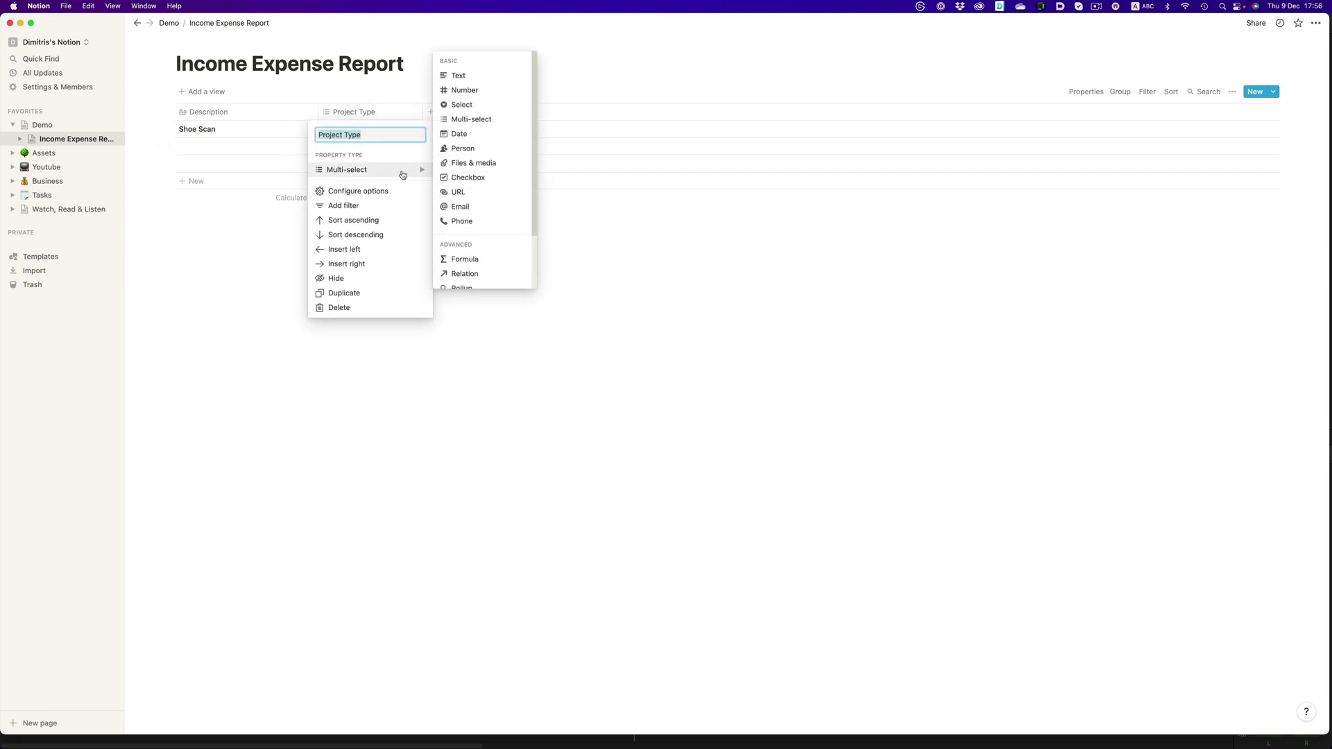
click(463, 106)
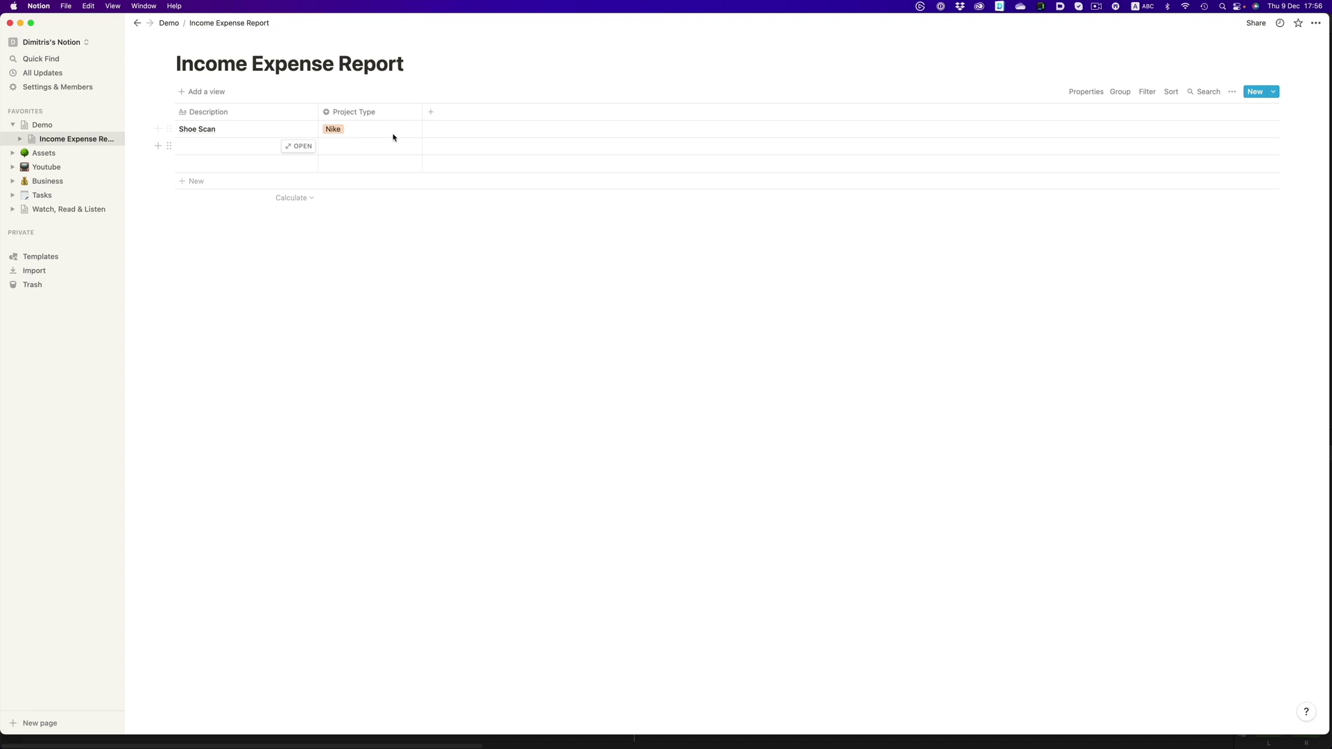
click(372, 111)
mouse_move(381, 172)
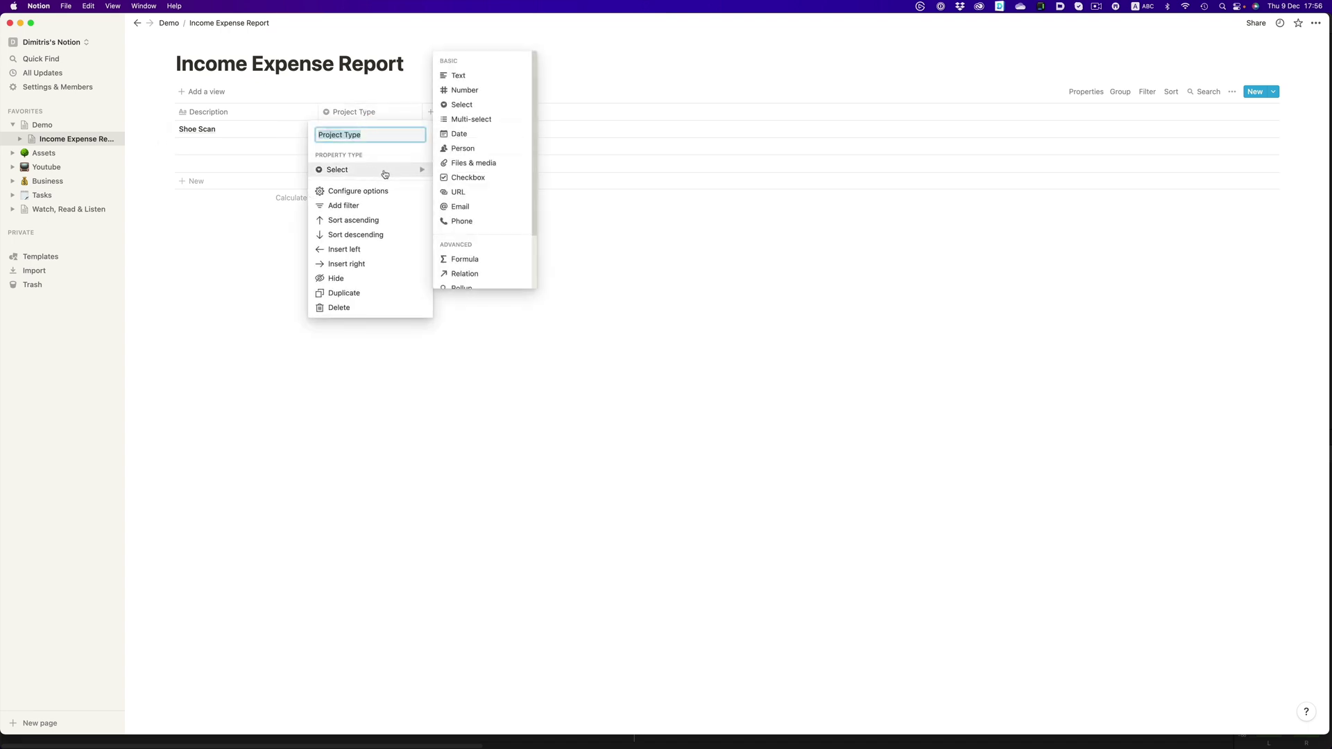
click(463, 132)
Set the Project Type column's property type to Select so each row takes only one option.
click(363, 111)
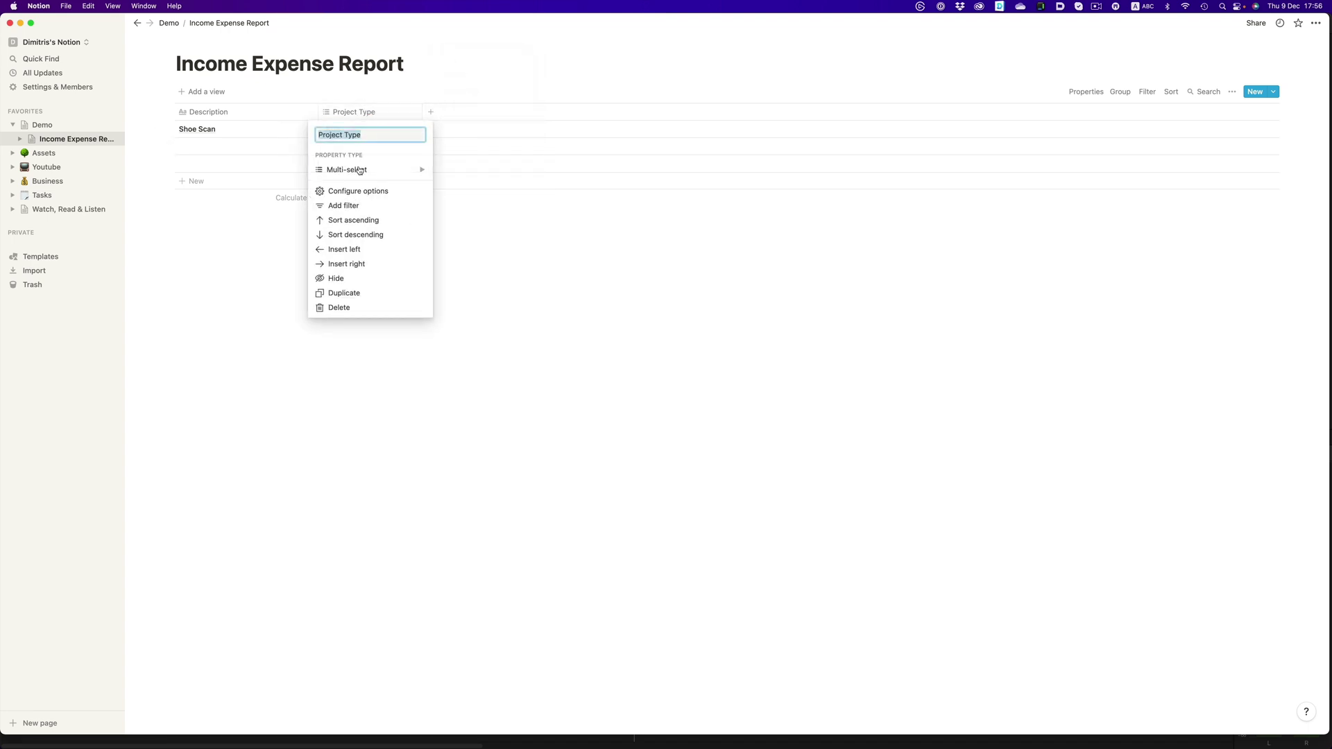
mouse_move(381, 170)
click(460, 105)
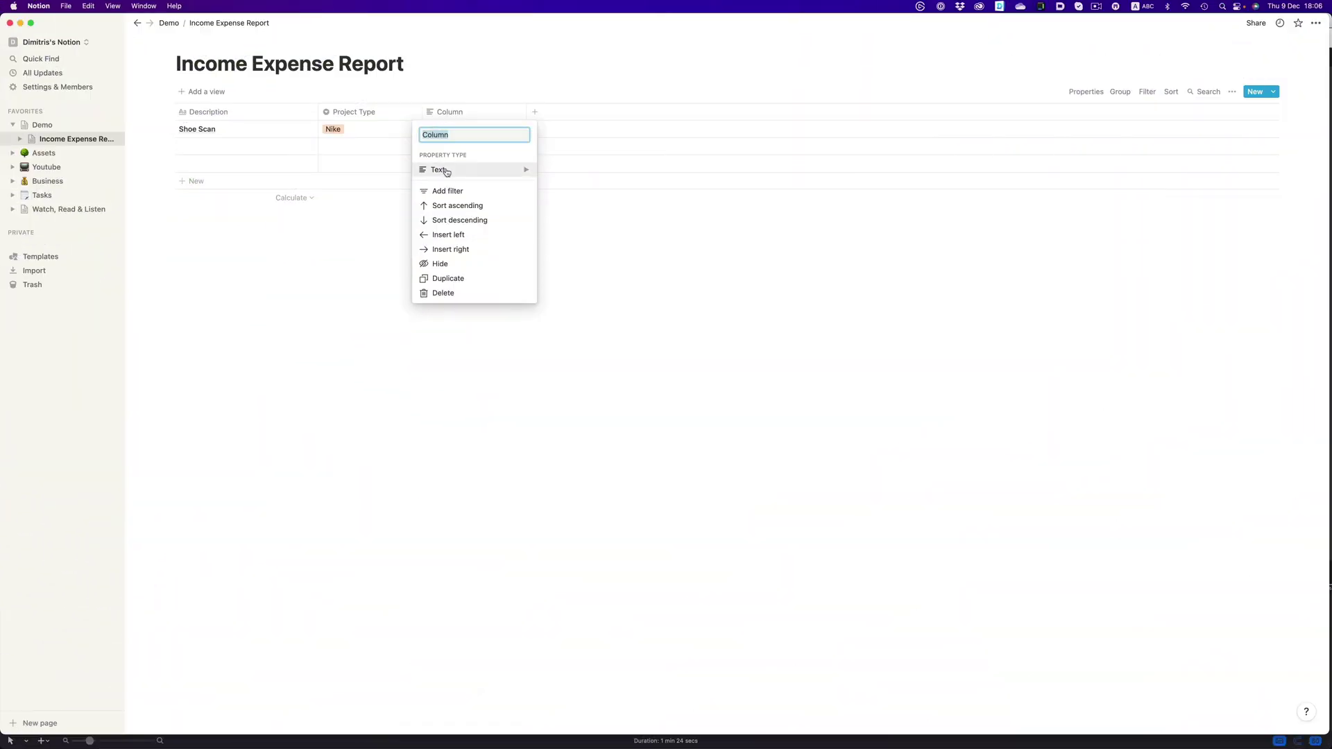
Make the new third column a Number property and name it "In/Out".
click(451, 169)
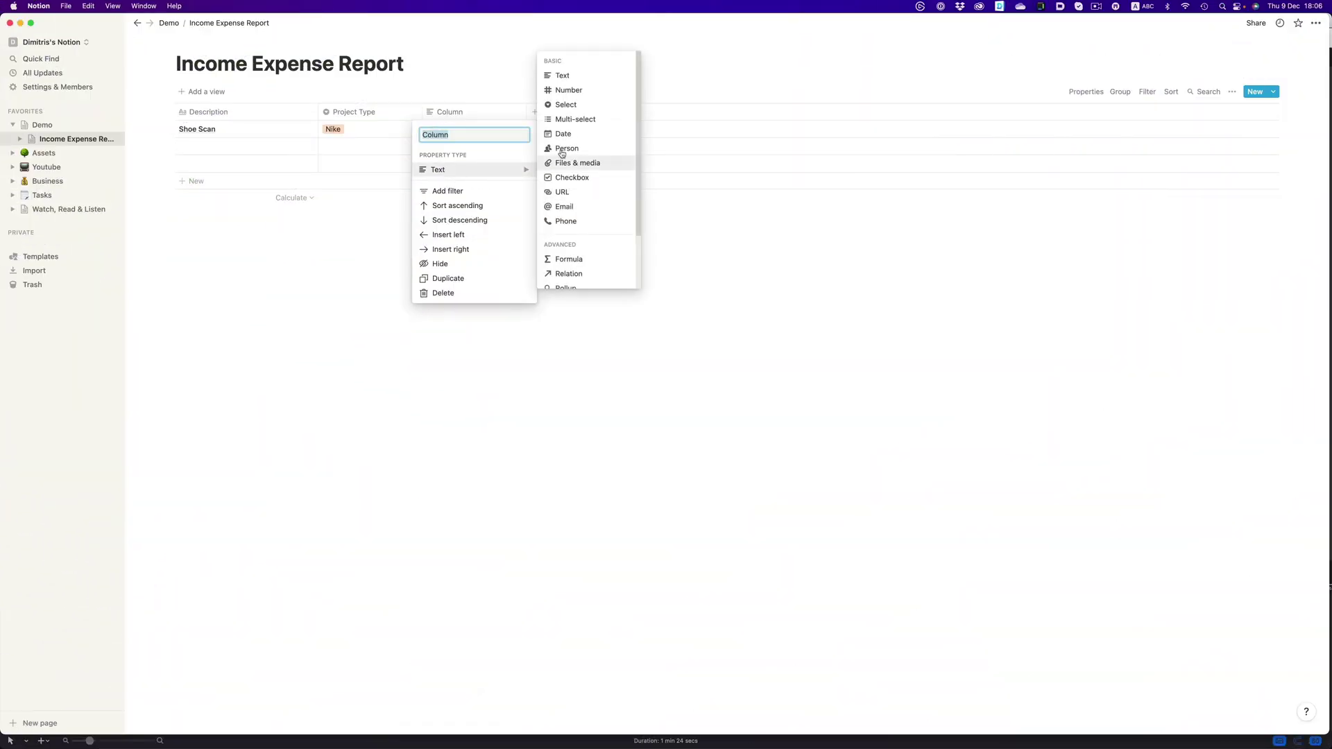
click(574, 92)
click(465, 112)
text(In)
key(Return)
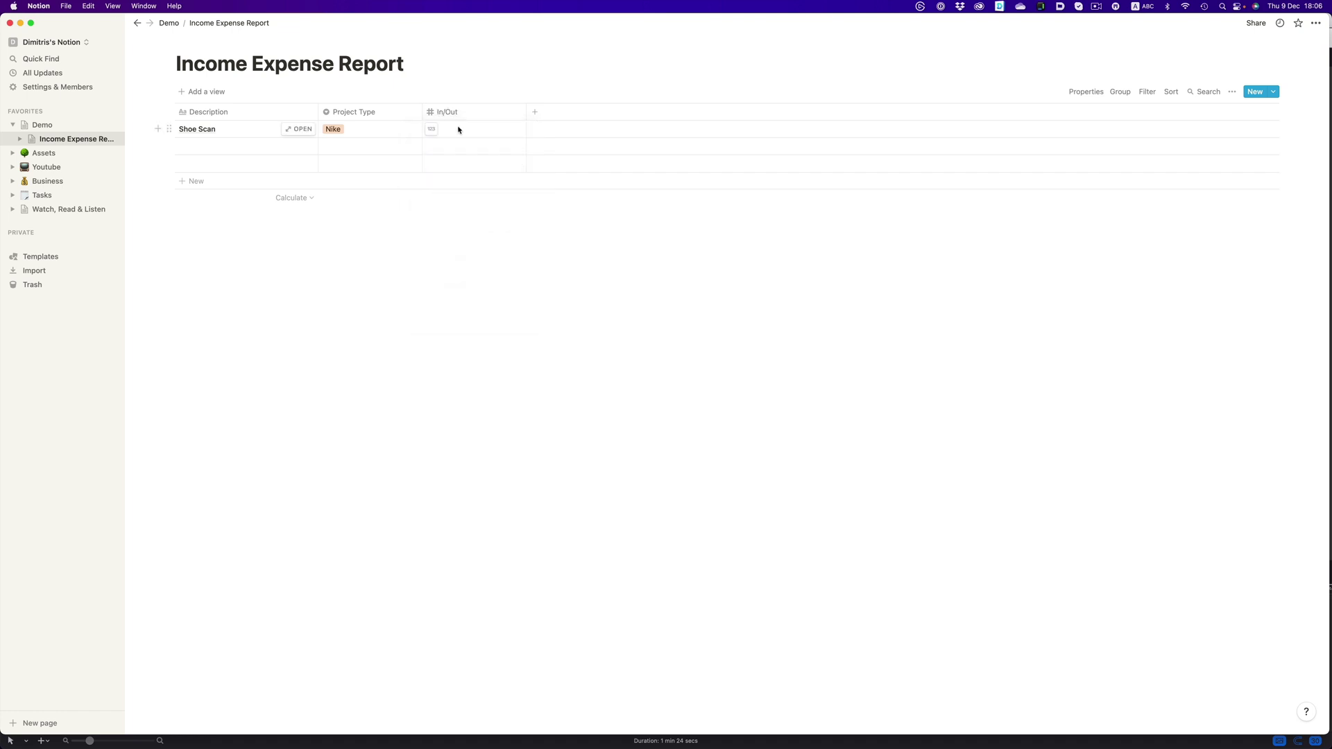
Format the In/Out column as Euro and enter 2900 for the Shoe Scan row.
click(430, 129)
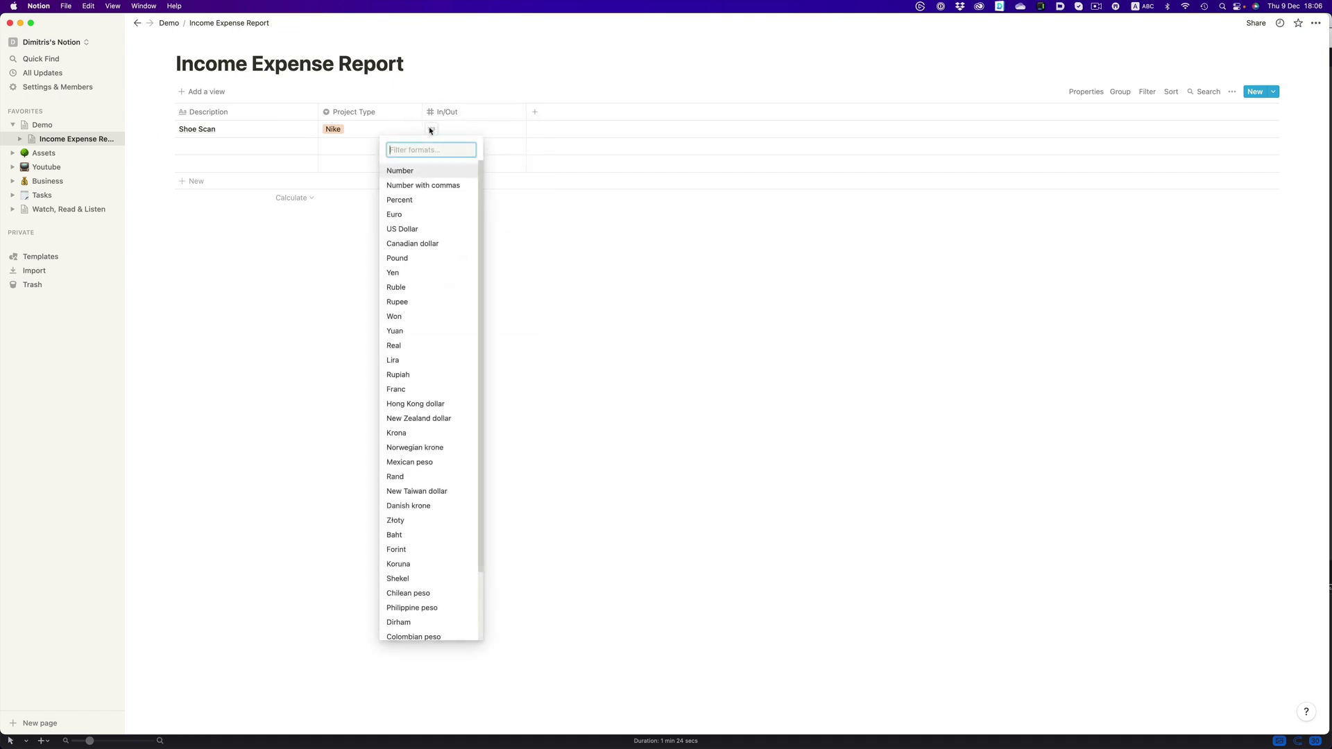
click(415, 213)
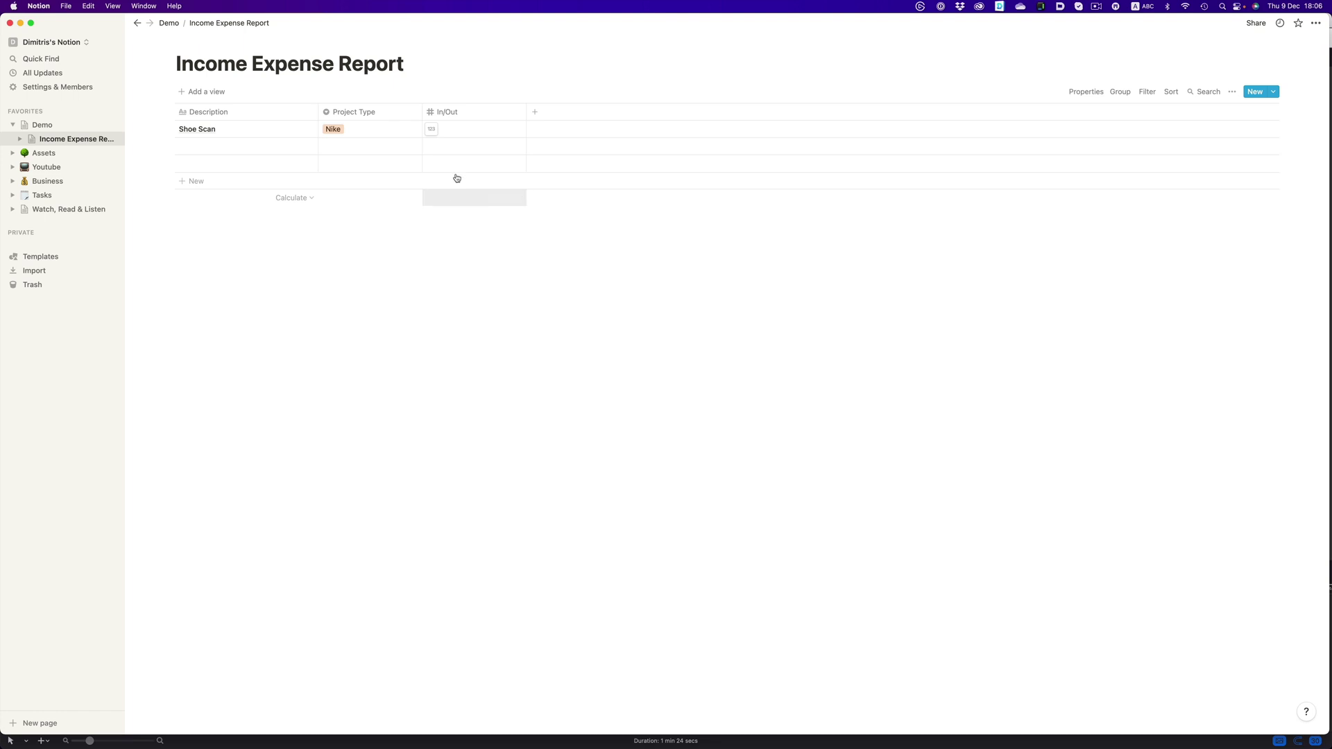
click(457, 126)
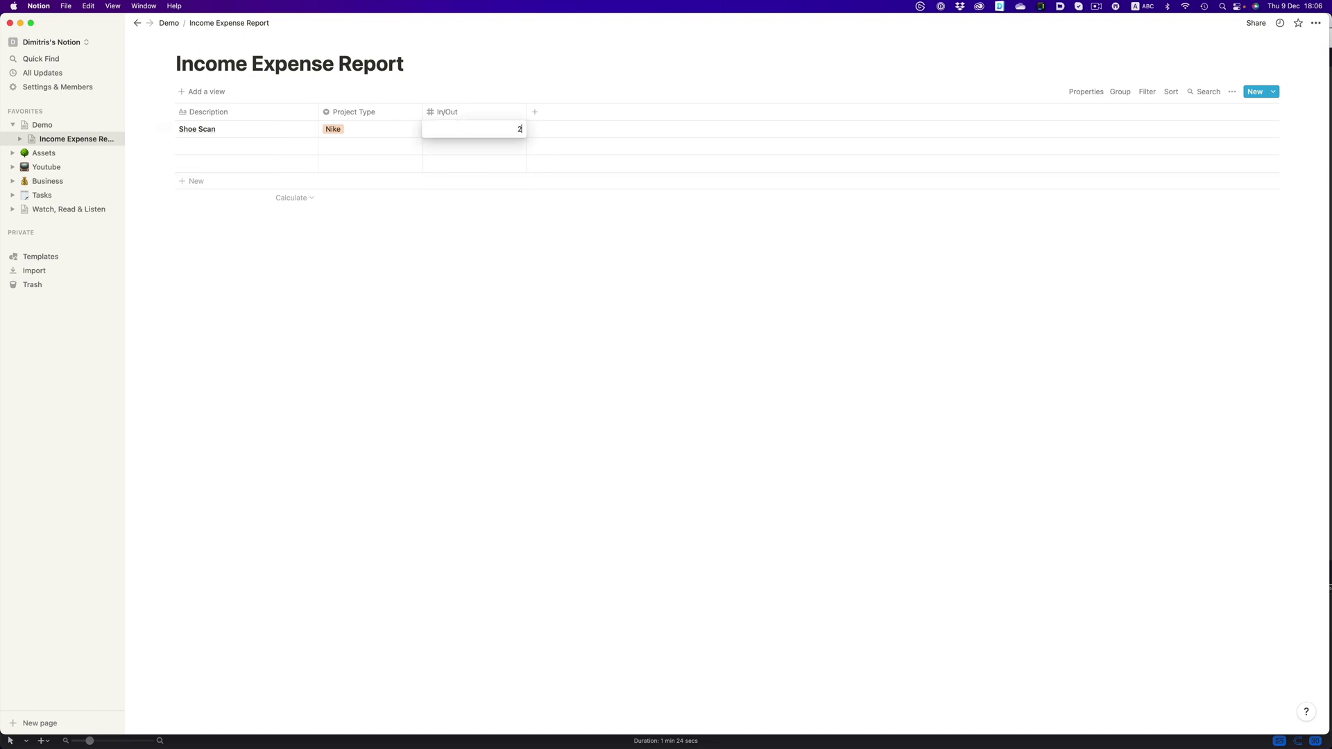
key(Return)
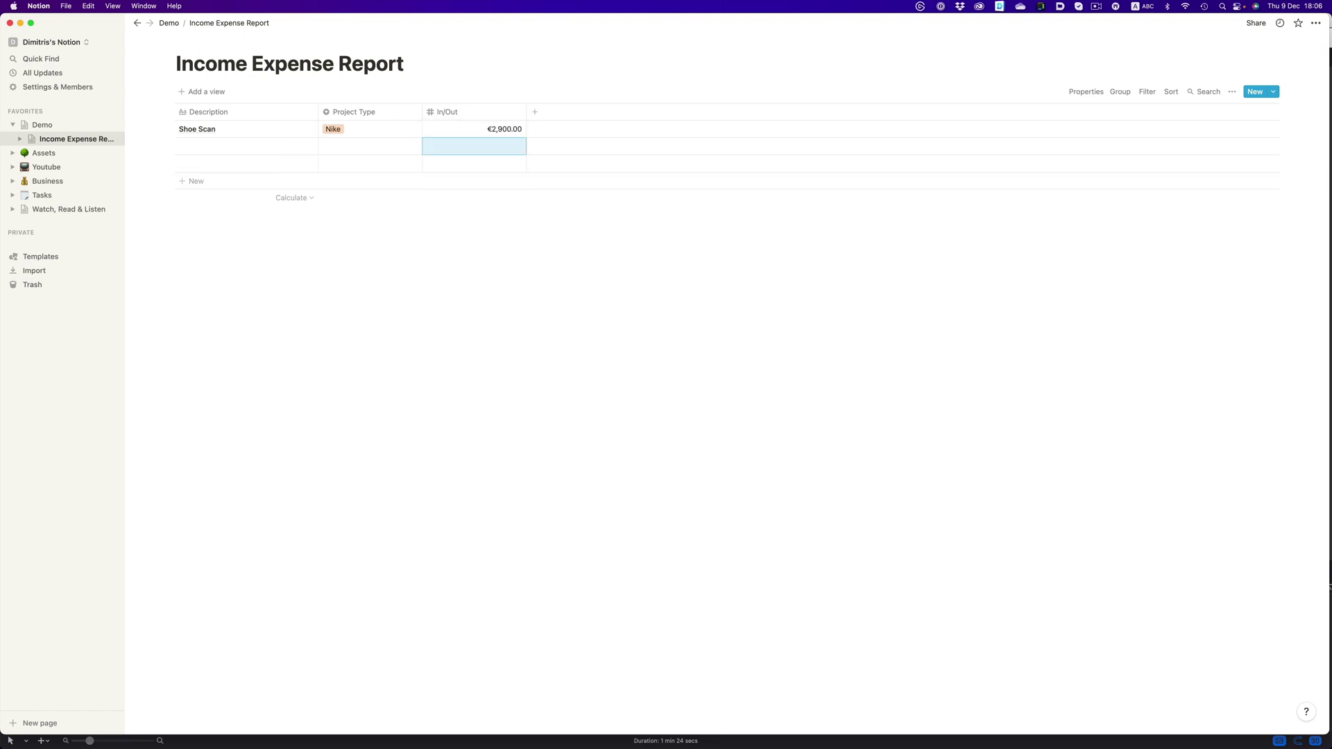
click(427, 241)
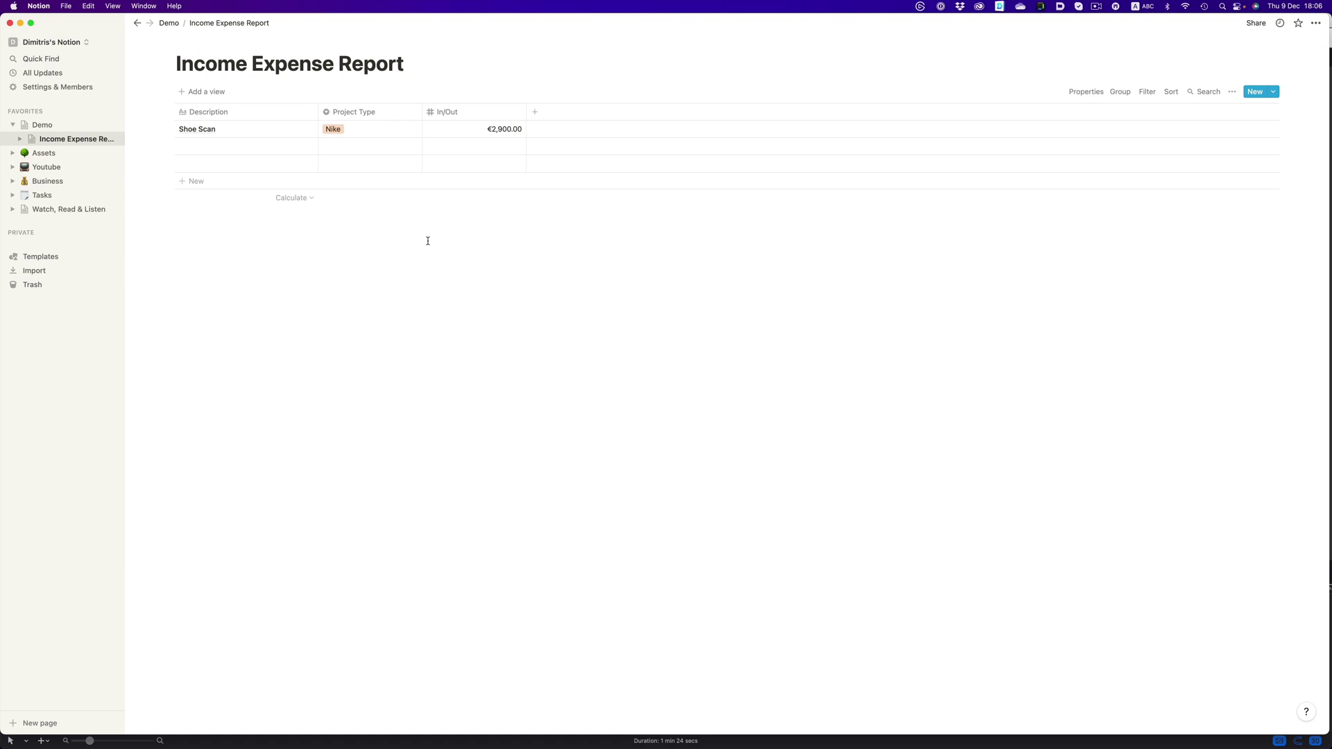
Fill the second row with the description "Turntable", project type Nike and an In/Out amount of 200.
click(234, 146)
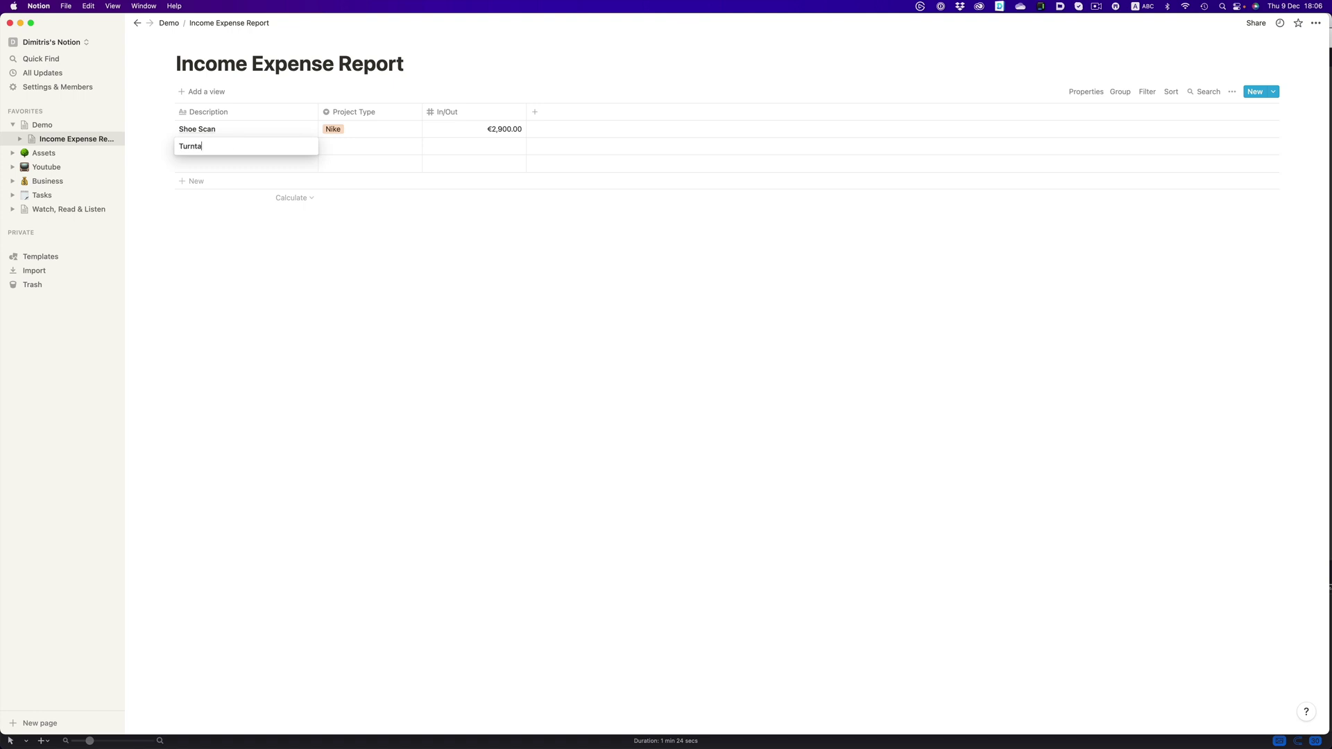
key(Return)
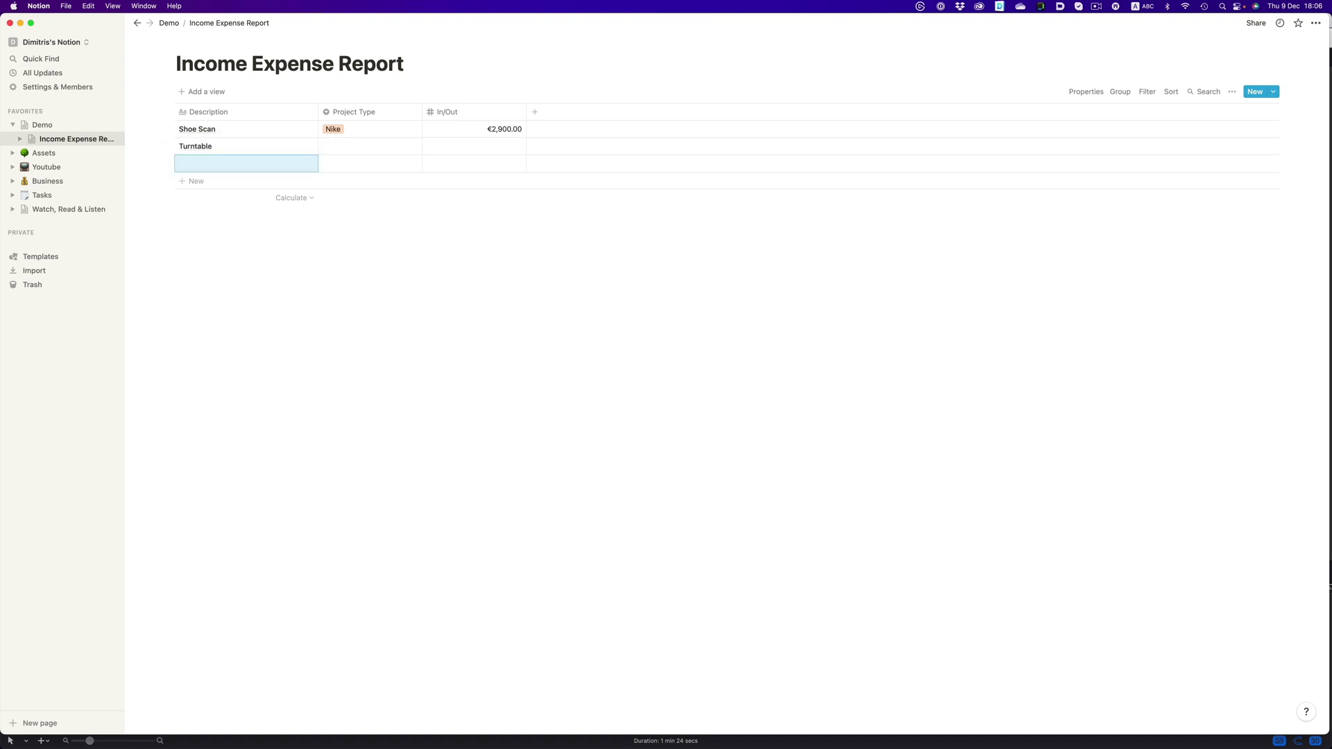
click(343, 145)
click(346, 179)
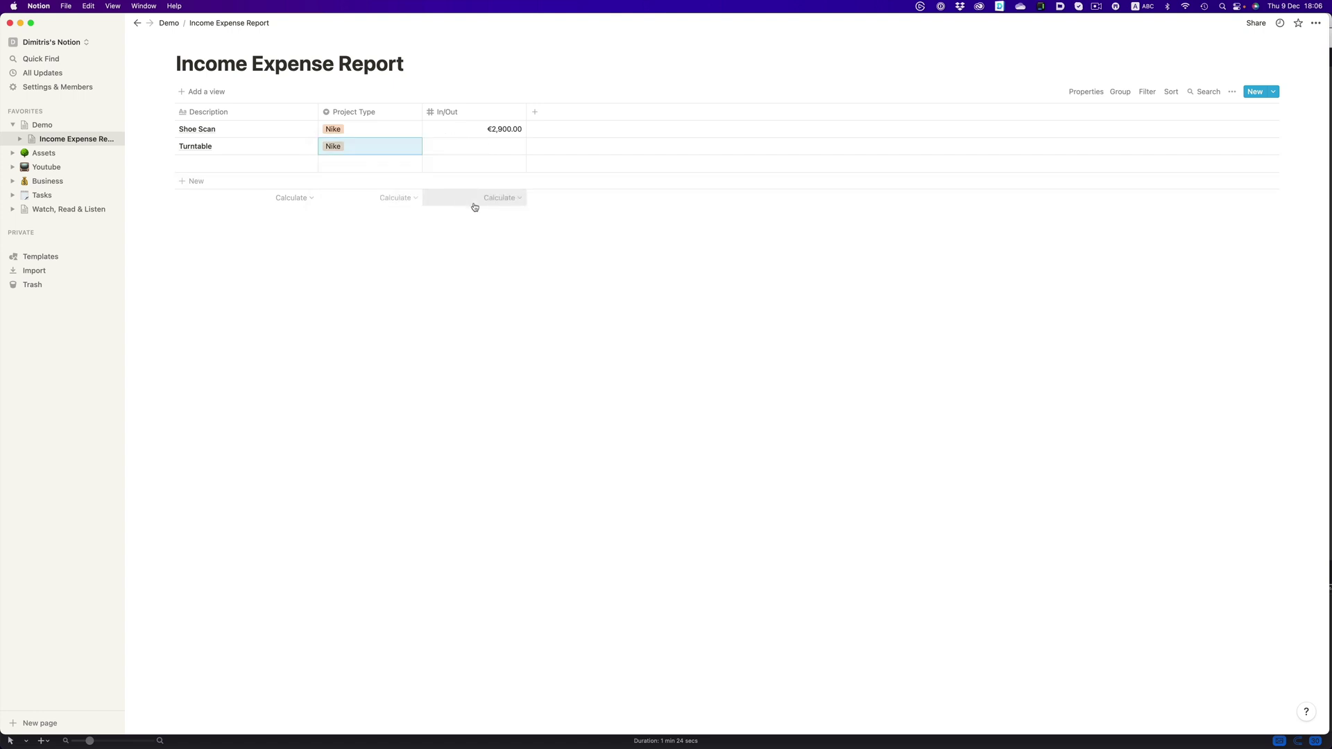
click(505, 147)
text(200)
key(Return)
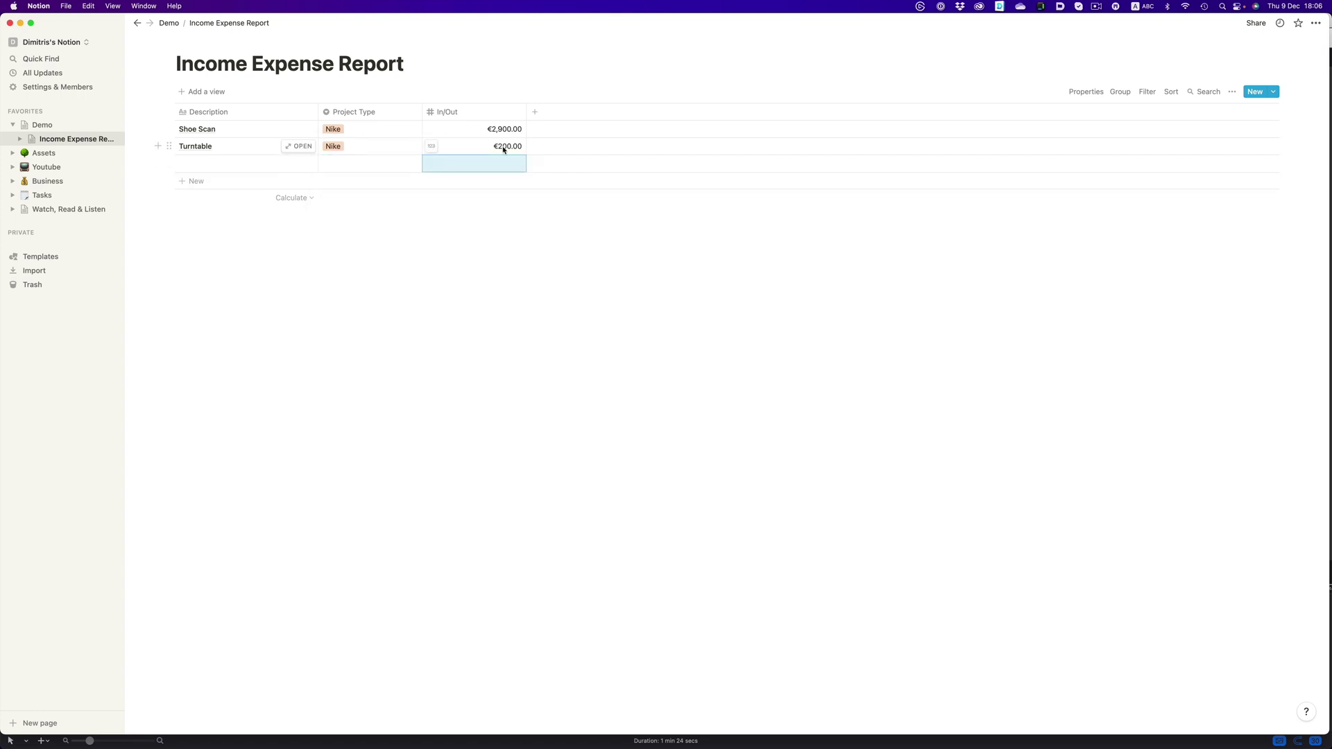
key(Escape)
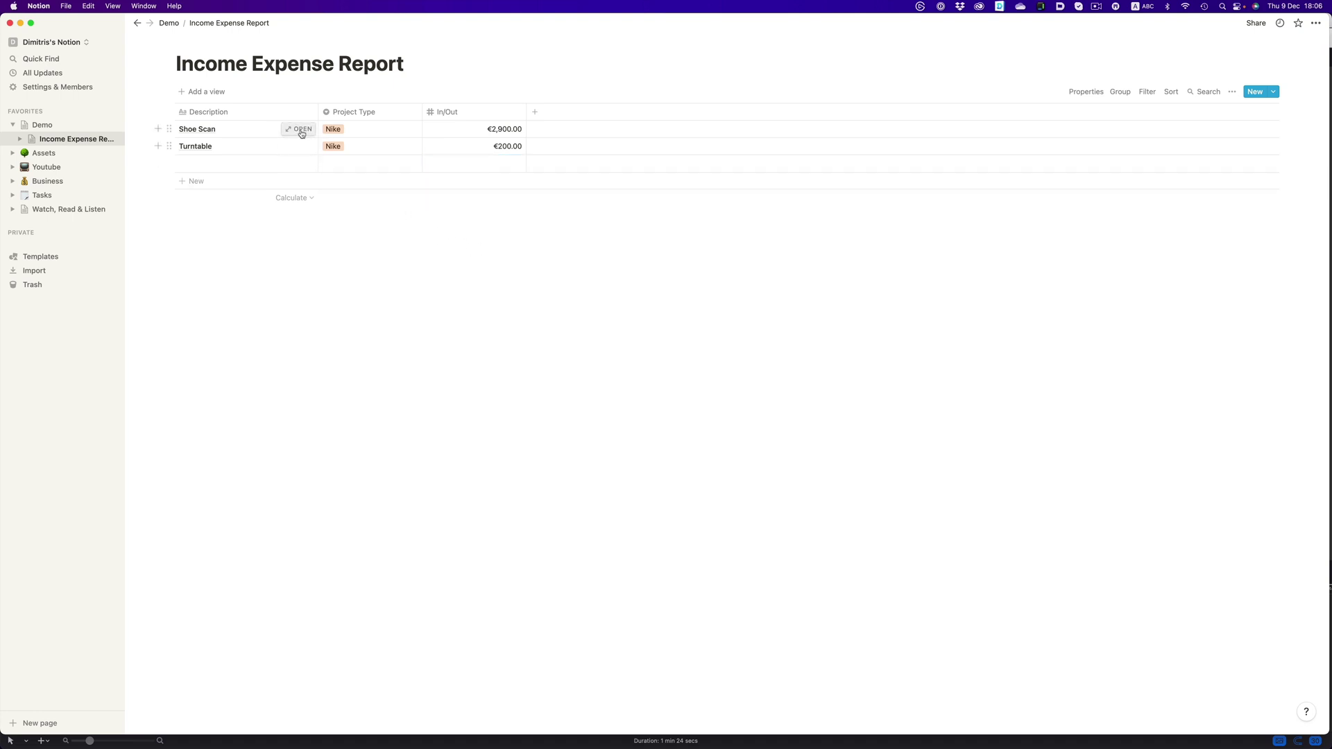
Insert the receipt photo into the Turntable entry's page and return to the table.
click(297, 129)
click(381, 248)
click(306, 149)
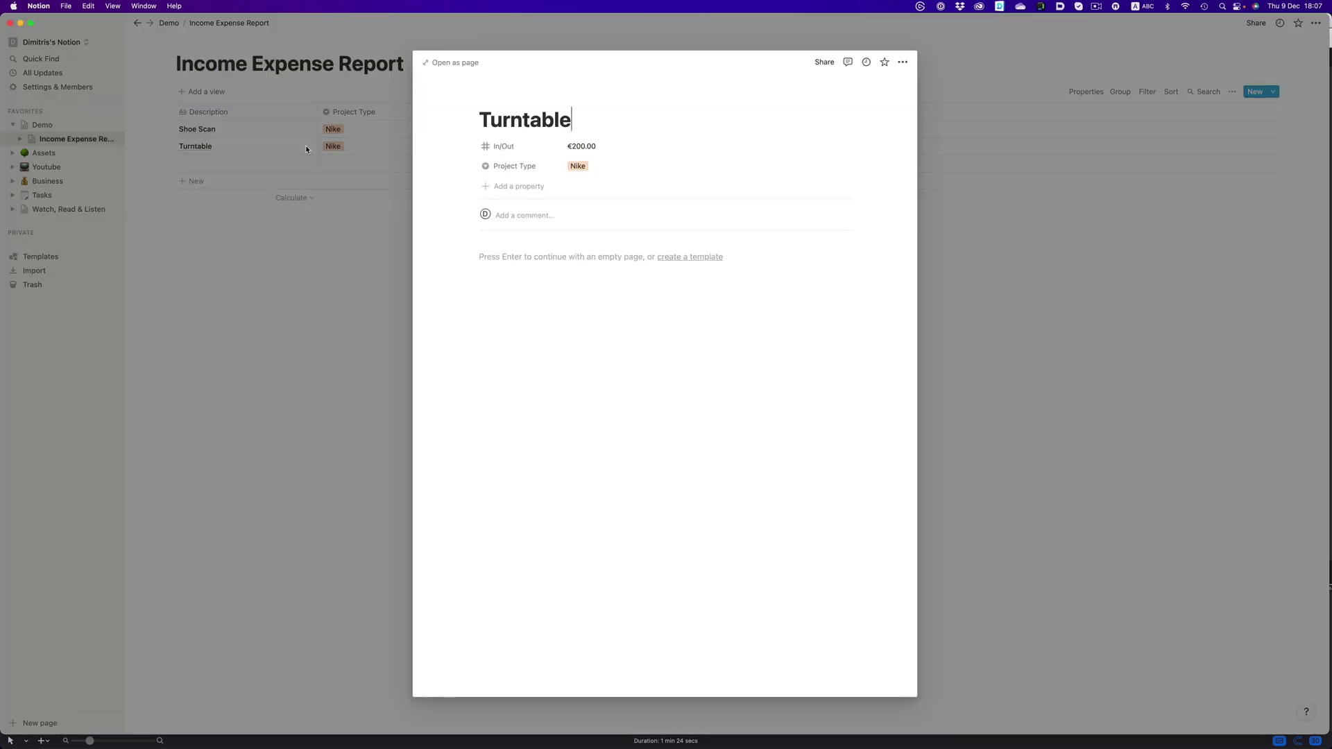
key(F11)
drag(1048, 212, 613, 326)
key(F11)
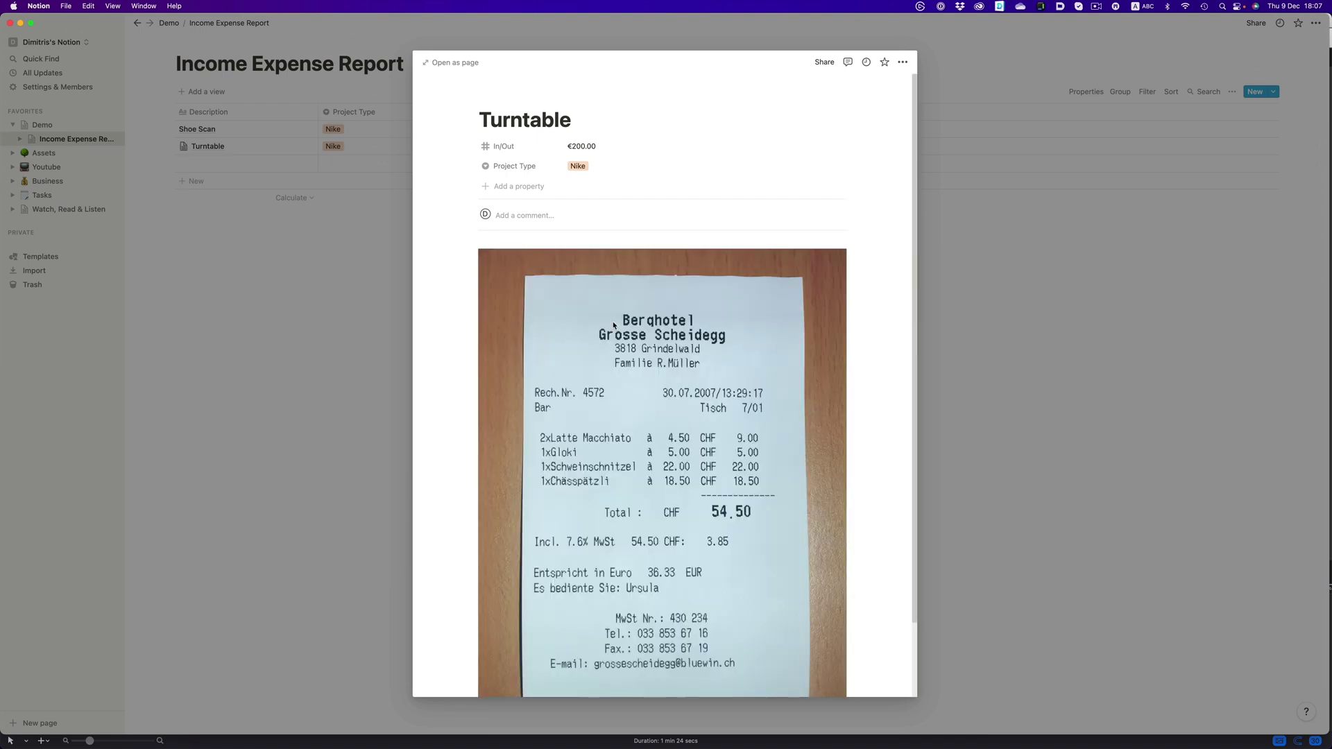
click(996, 380)
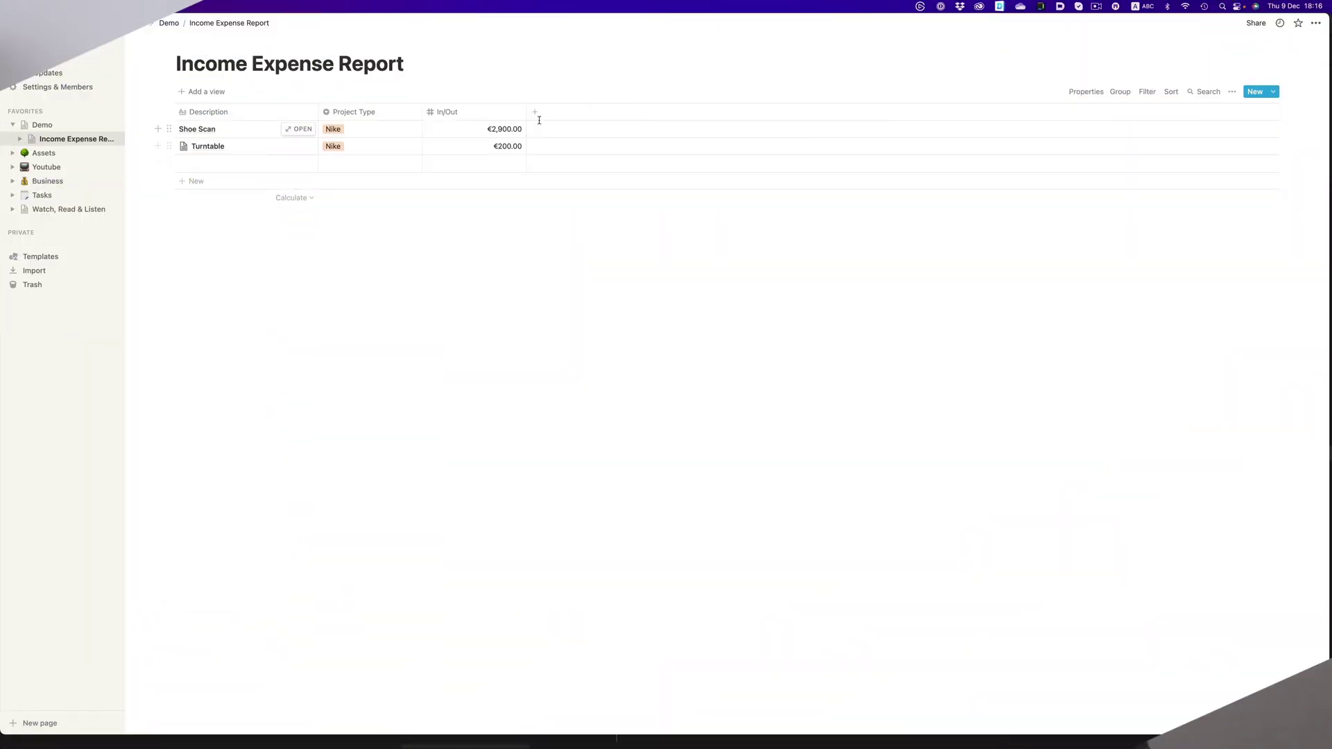
Add a new Select property after the In/Out column and name it "Type".
click(535, 112)
mouse_move(553, 173)
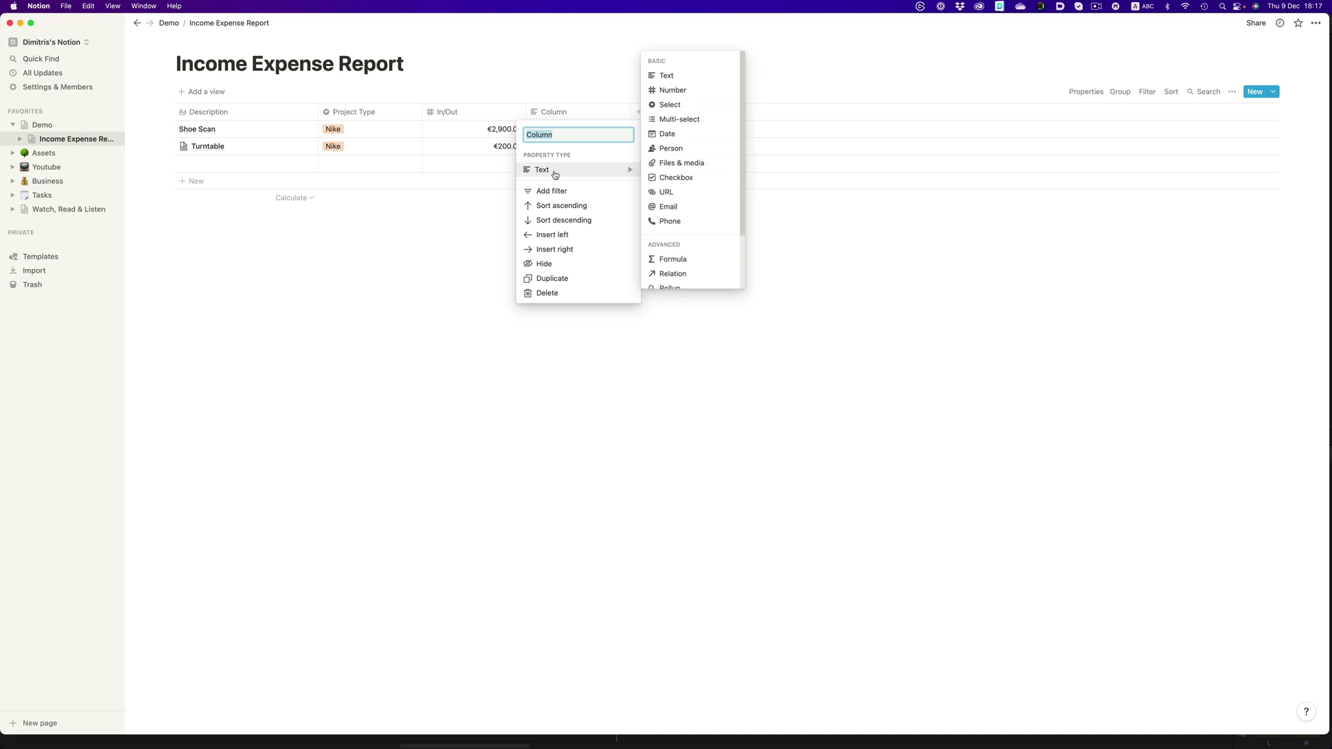
click(670, 105)
click(553, 112)
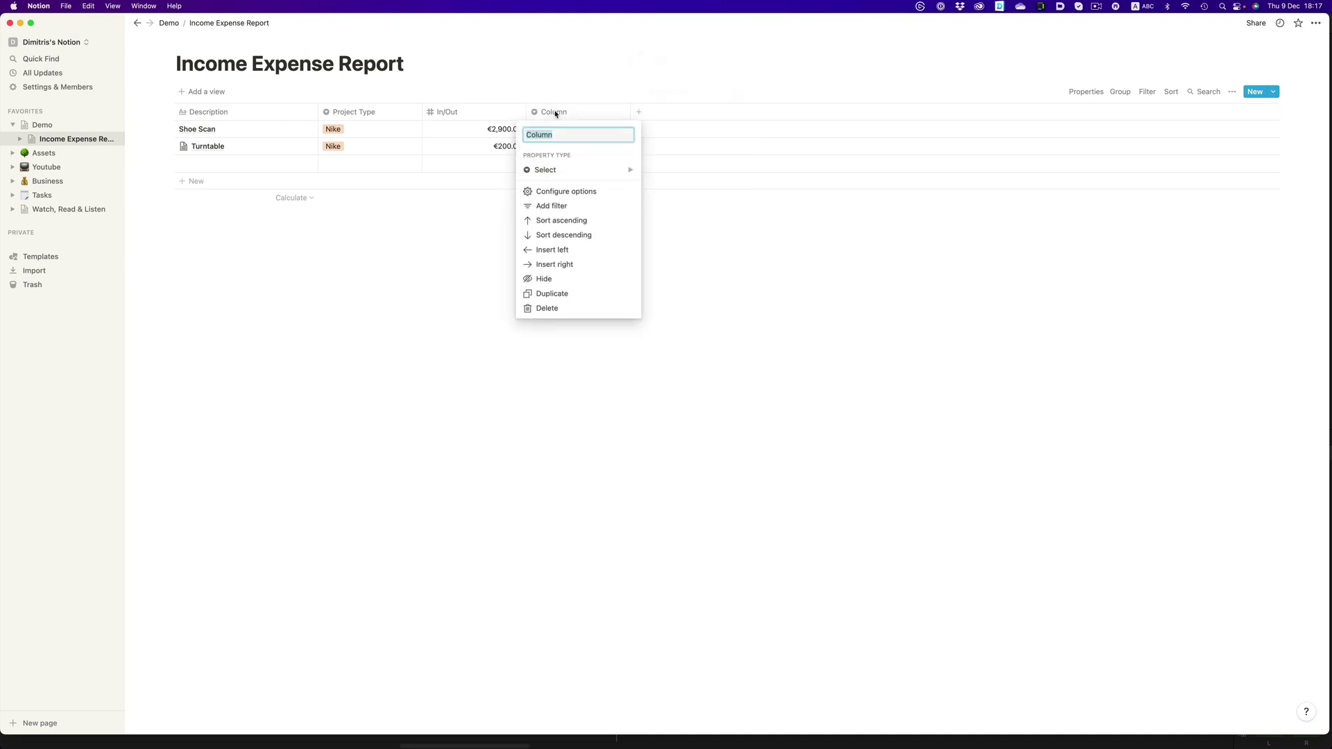
text(Type)
key(Return)
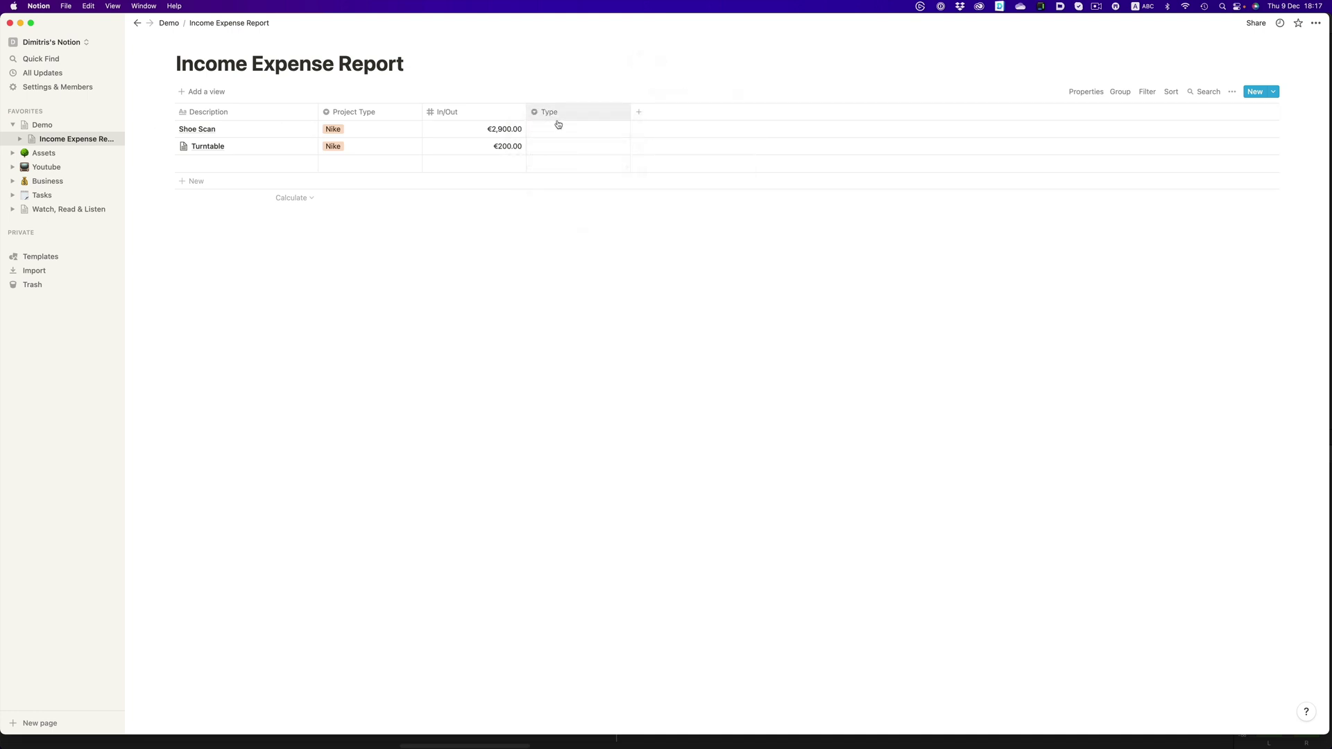
Create and assign the Type option Income for the Shoe Scan row and Expense for the Turntable row.
click(560, 131)
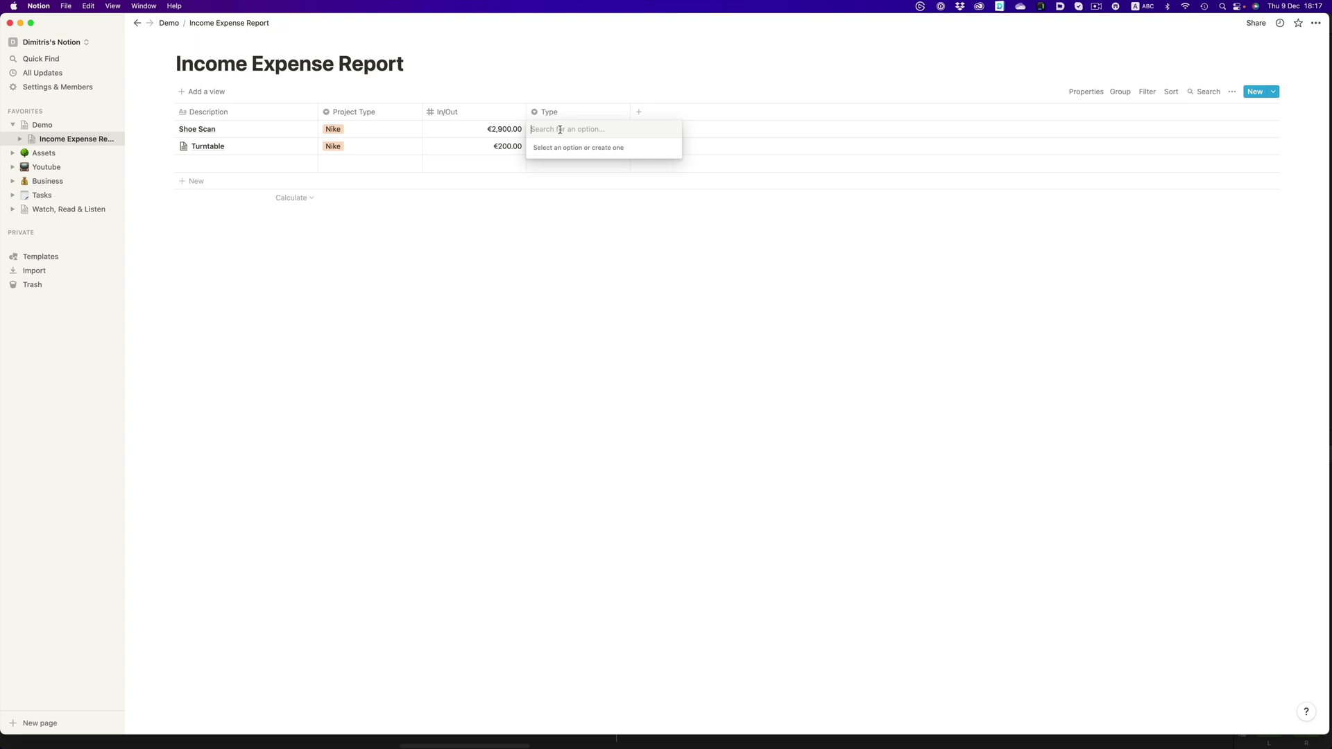
text(Income)
key(Return)
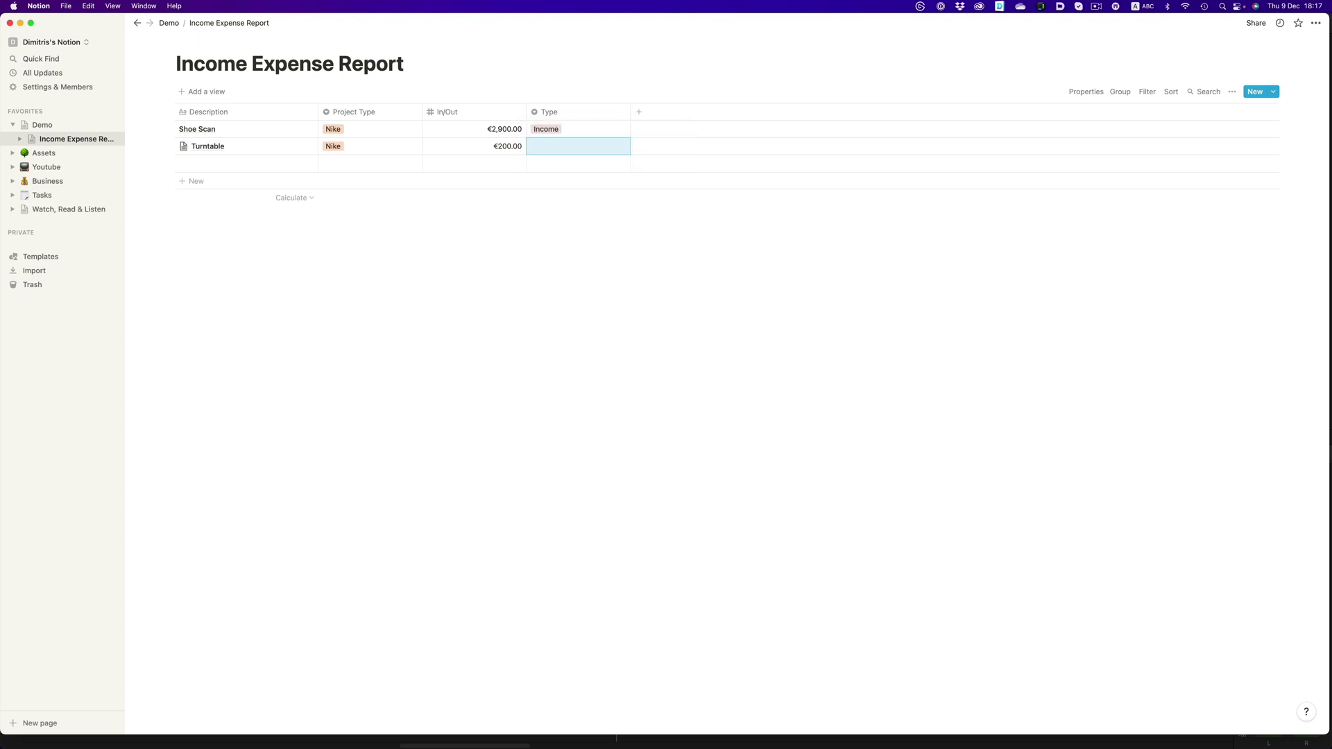
click(558, 146)
text(Expense)
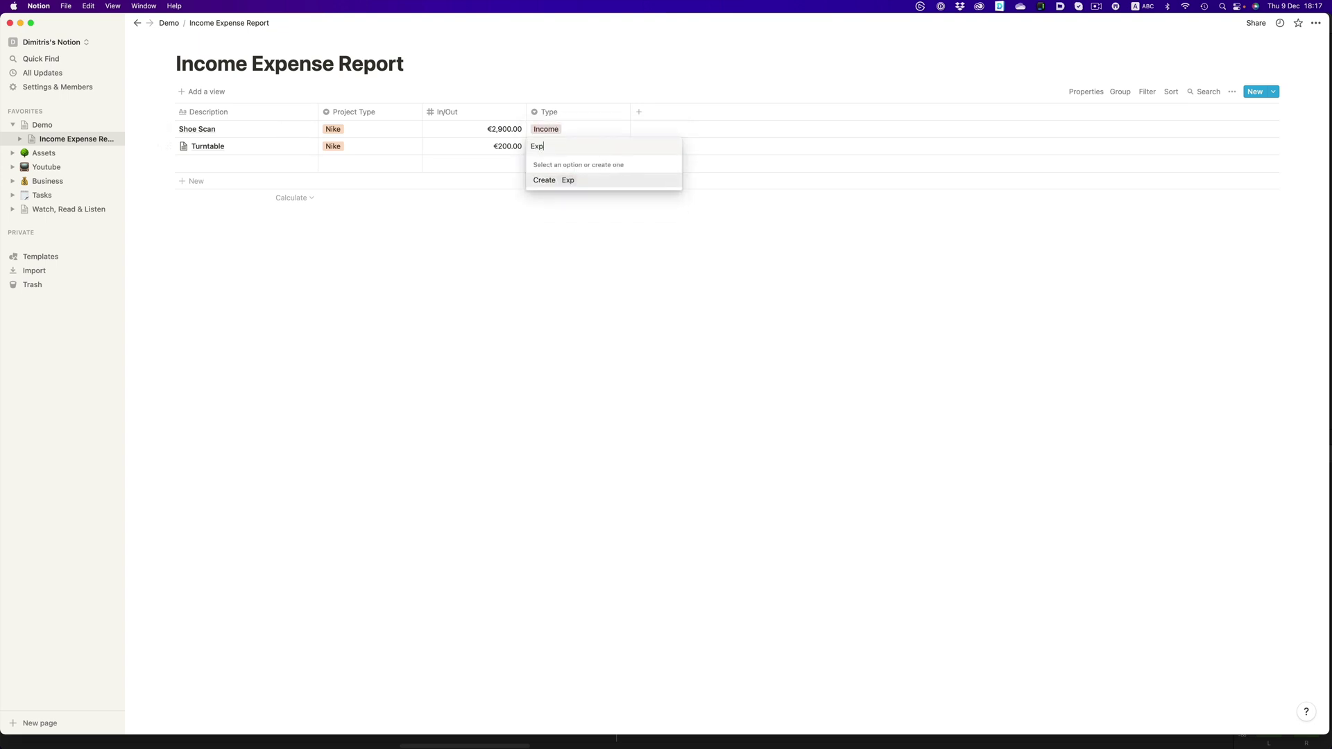
key(Return)
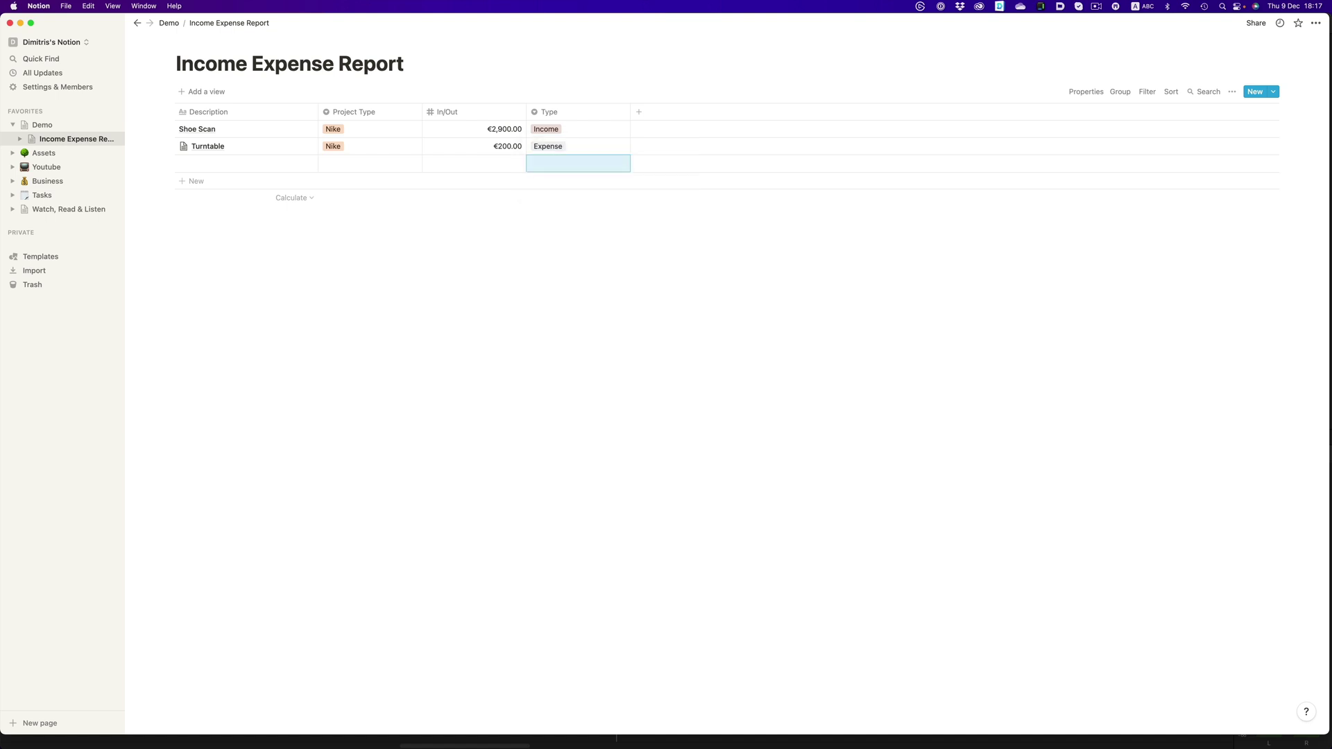
Color the Income option green and the Expense option red in the Type property.
click(624, 147)
click(672, 180)
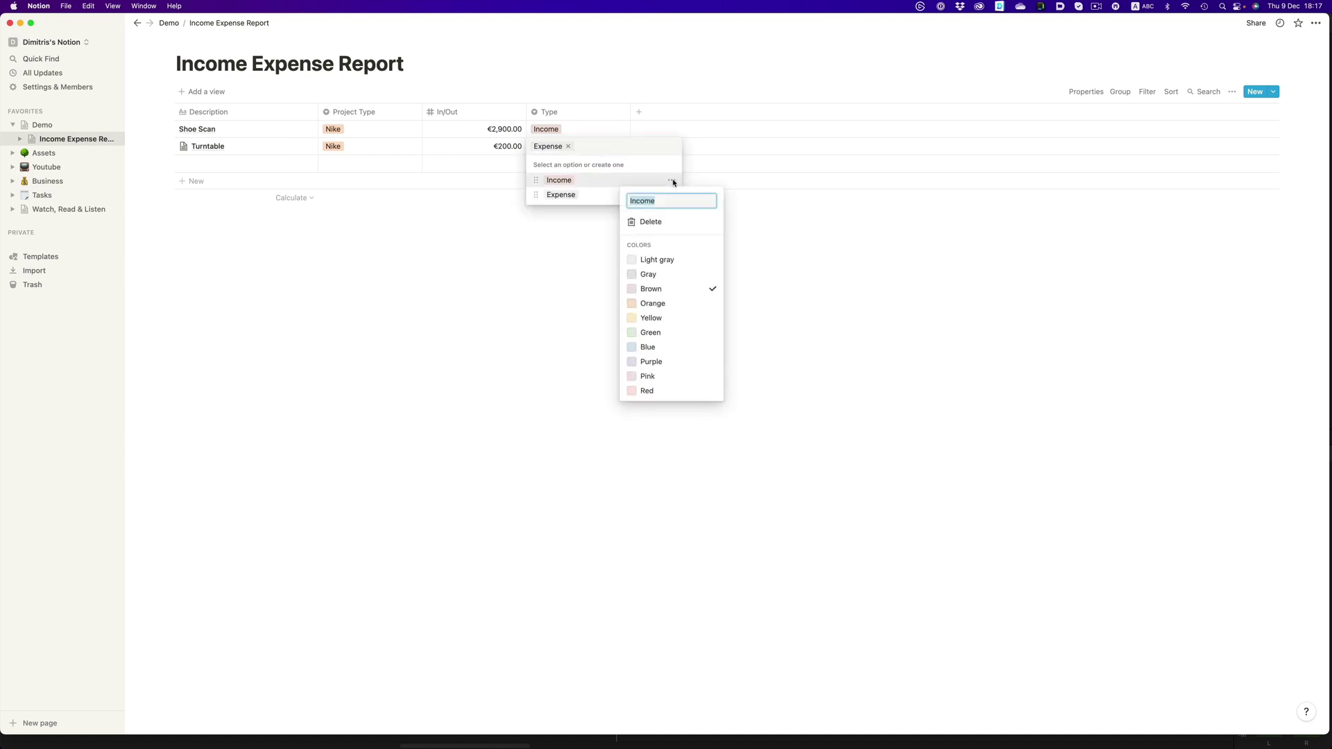
click(655, 334)
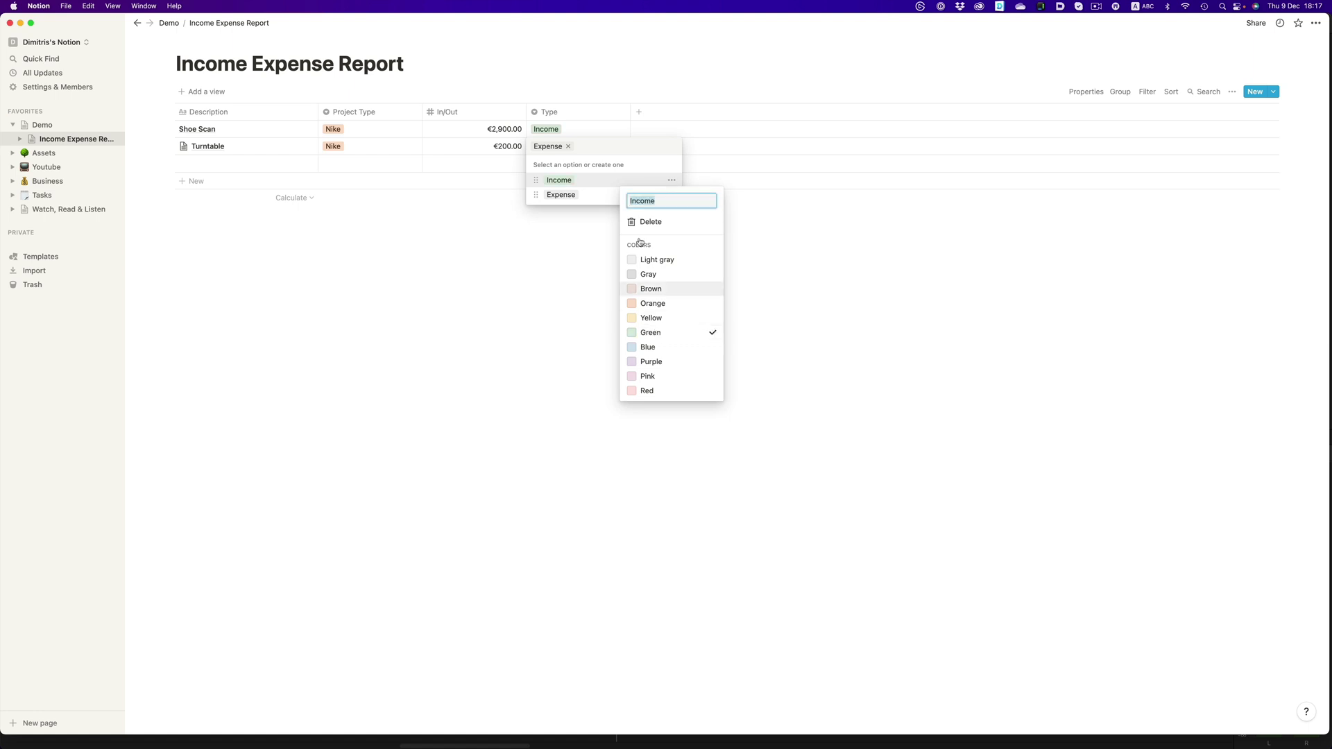
key(Escape)
click(671, 195)
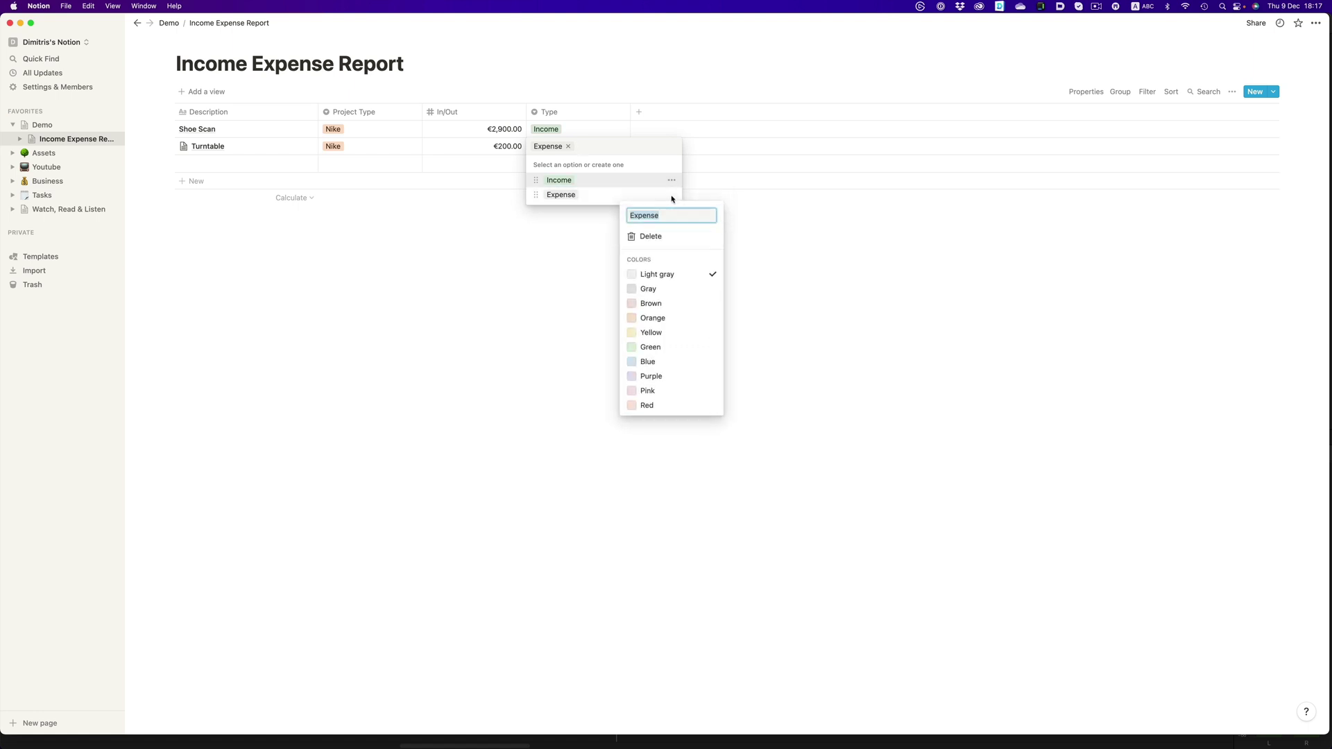
click(645, 405)
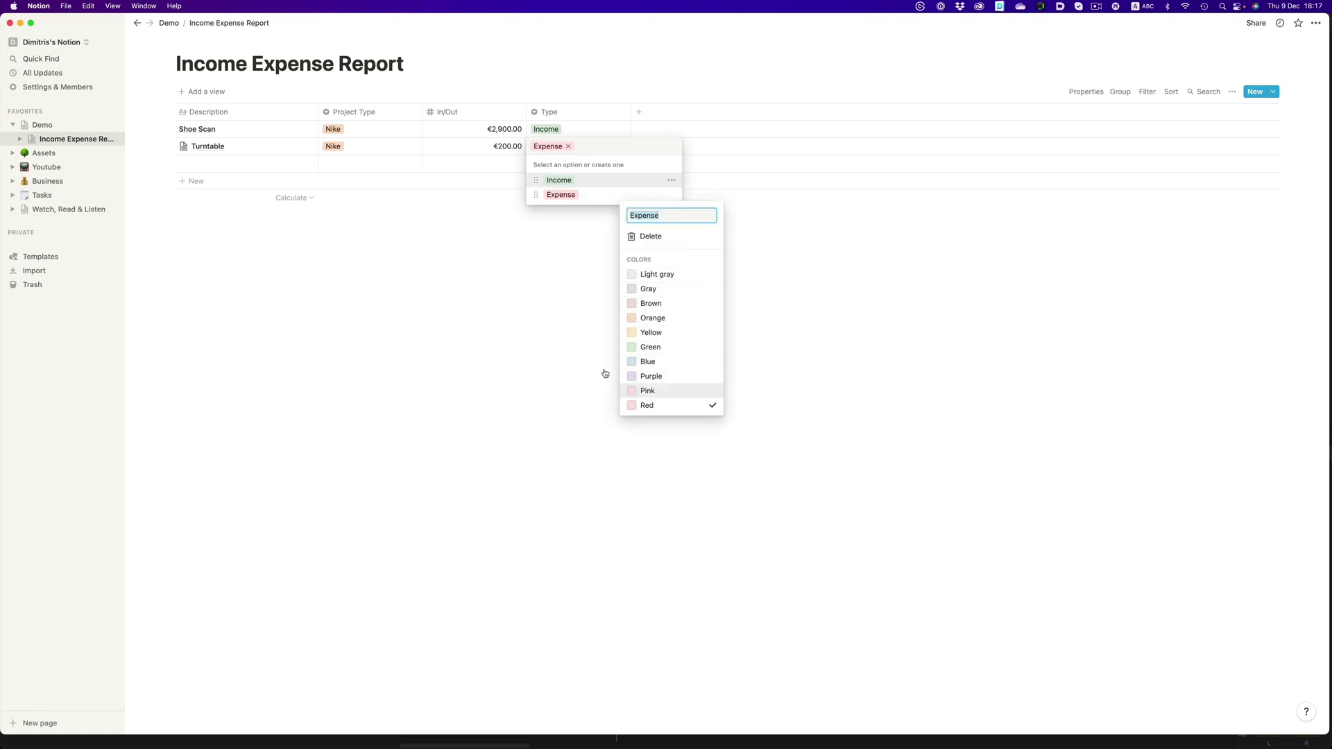
key(Escape)
key(Escape)
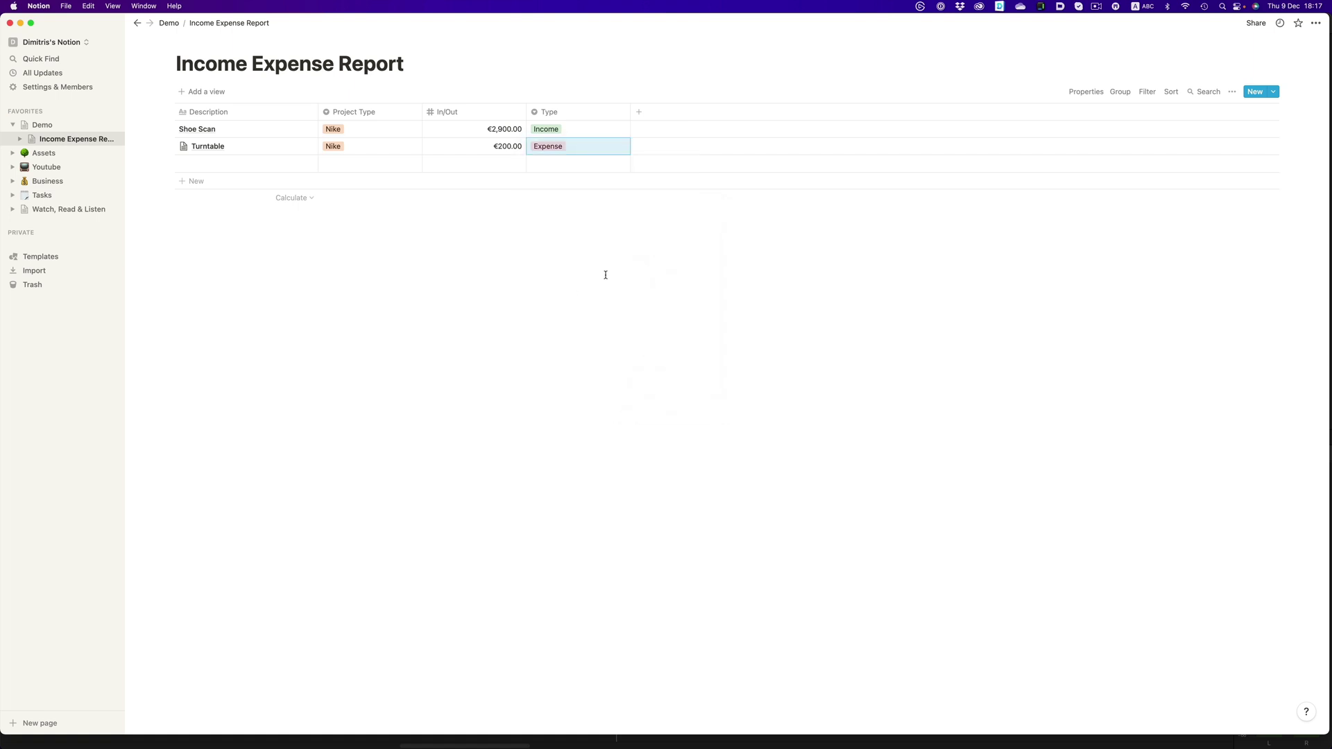
key(Escape)
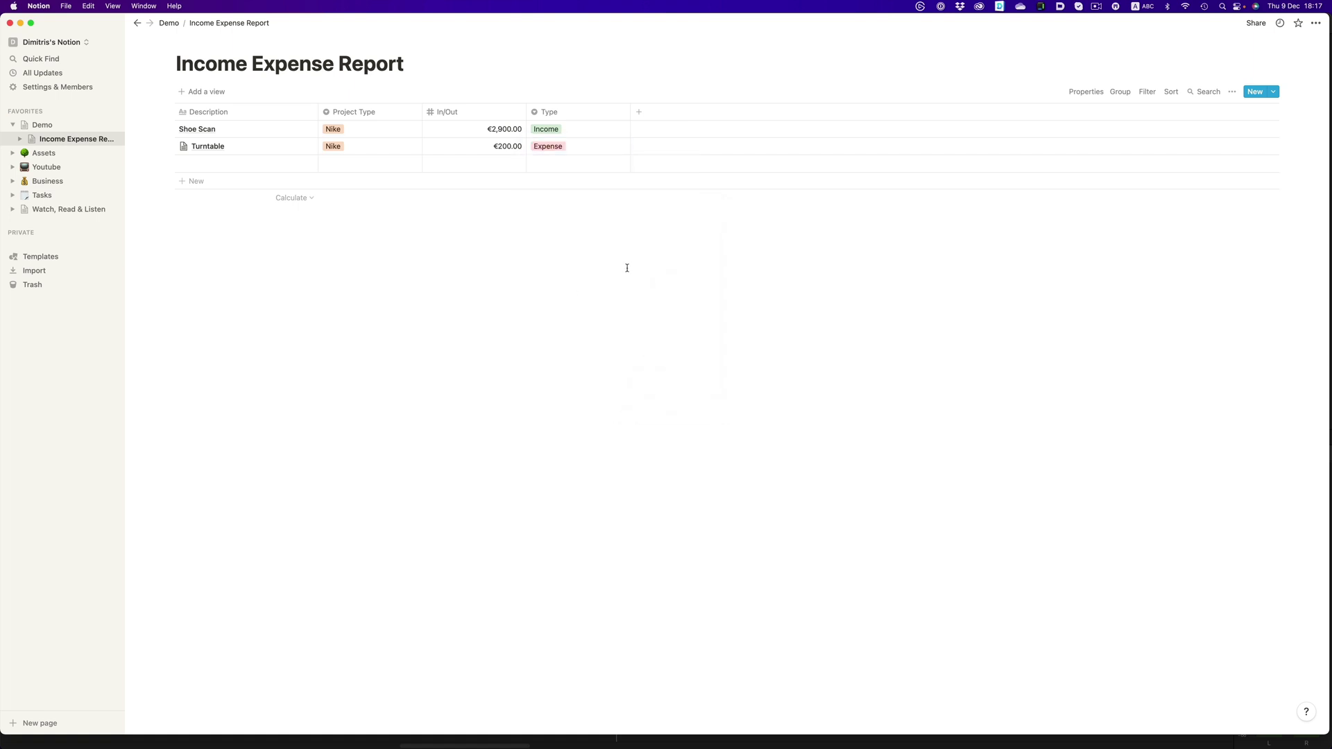
Add a Date property after the Type column and name it "Transaction Date".
click(638, 111)
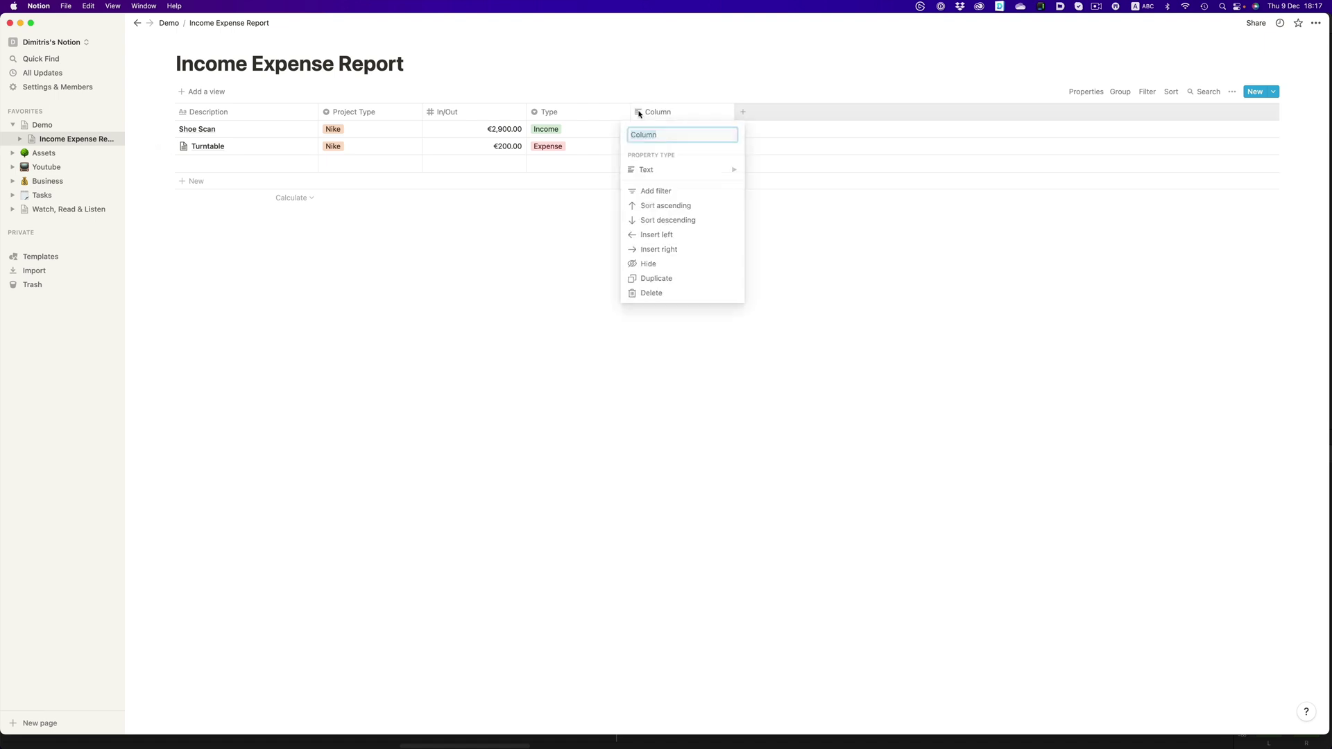
mouse_move(664, 172)
click(771, 133)
click(669, 113)
text(Transaction)
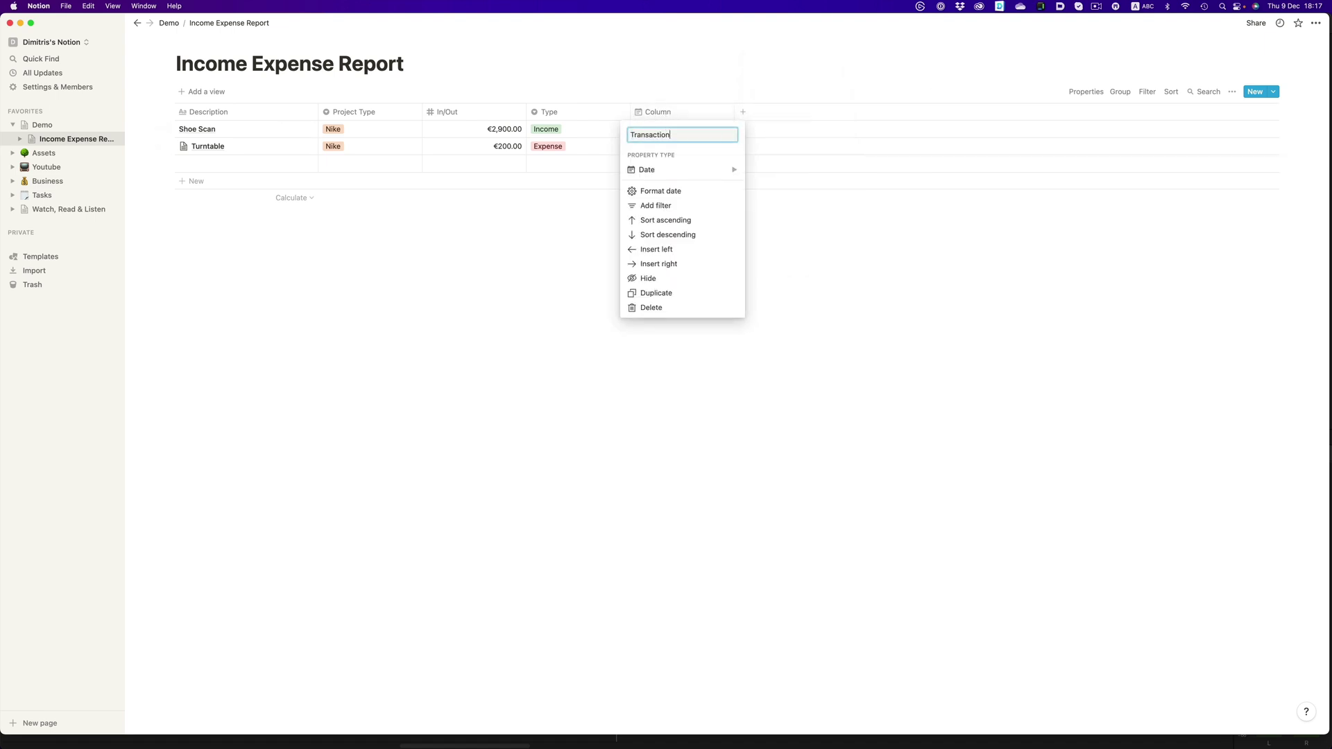
text( Date)
key(Return)
Set the transaction date to October 4, 2021 for Turntable and October 13, 2021 for Shoe Scan.
click(667, 147)
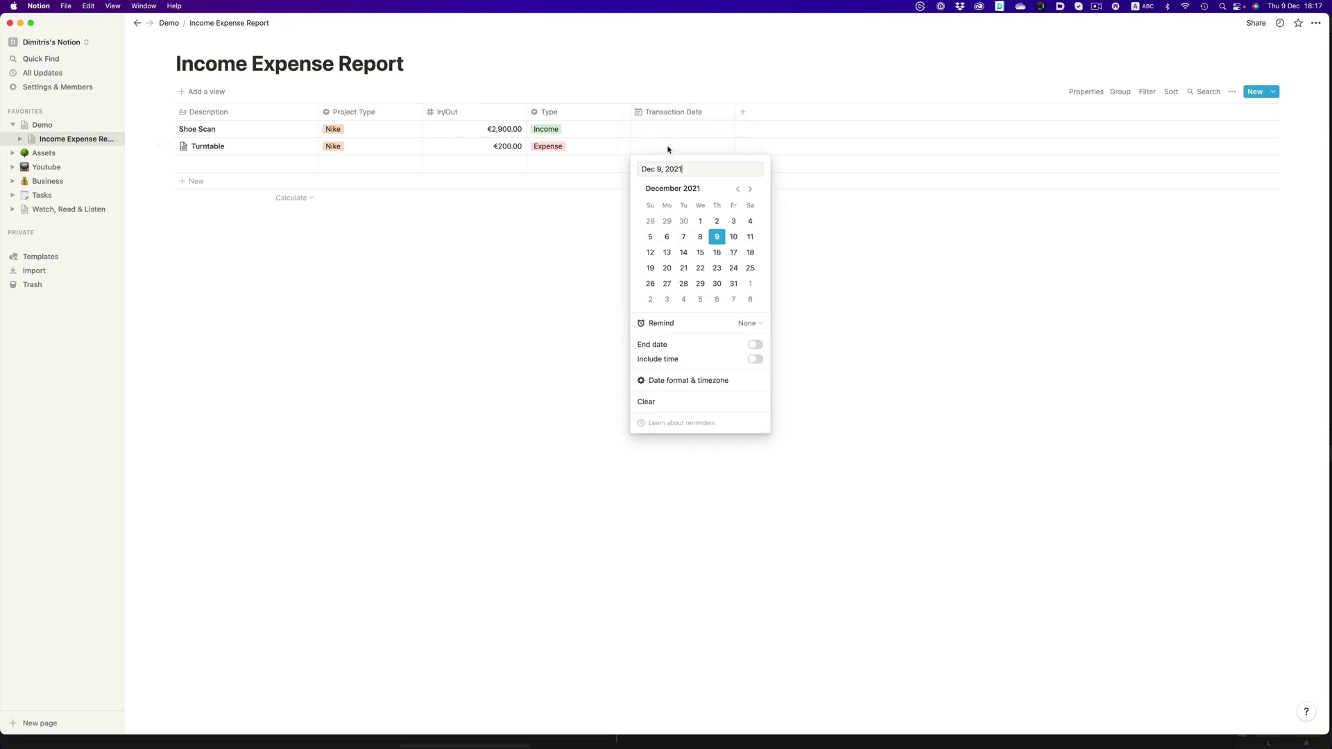
click(738, 188)
click(737, 189)
click(667, 237)
key(Escape)
click(659, 133)
click(737, 171)
click(738, 171)
click(700, 235)
key(Escape)
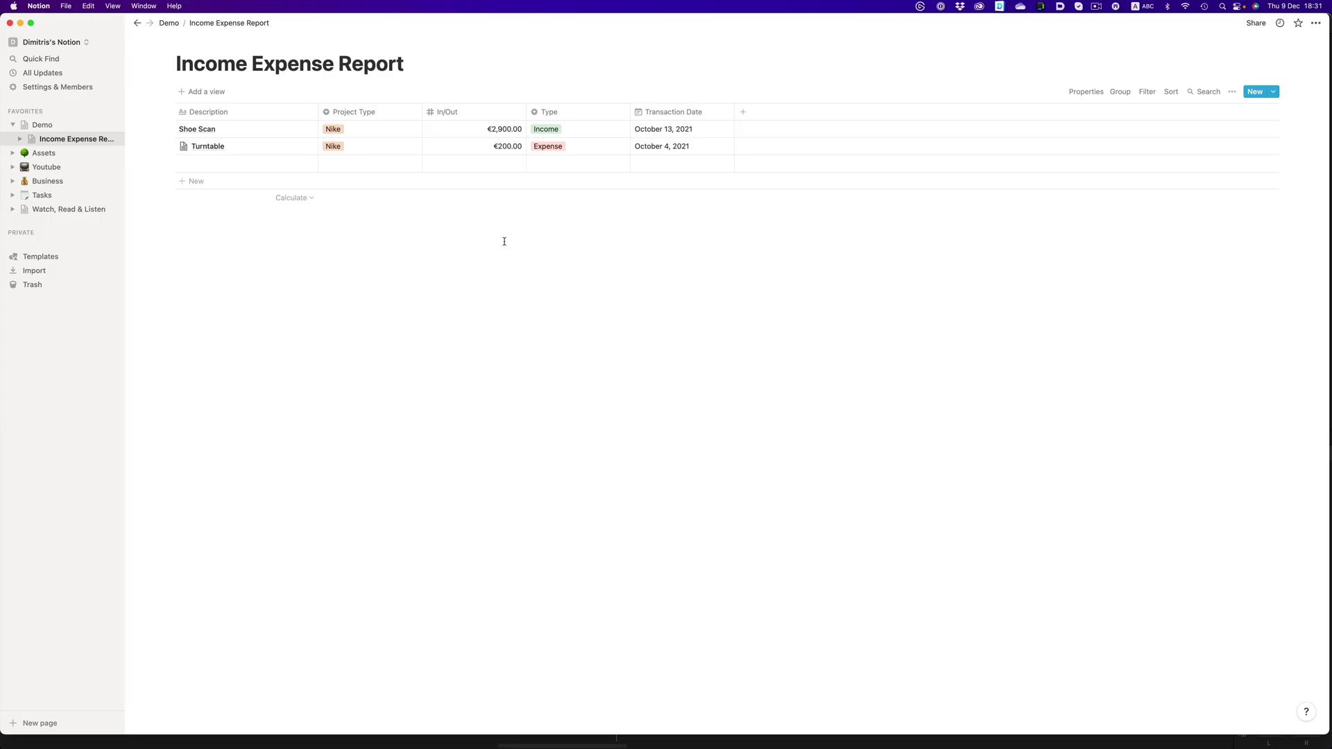
Move the In/Out column after Transaction Date and calculate its Sum in the table footer.
drag(488, 115, 733, 110)
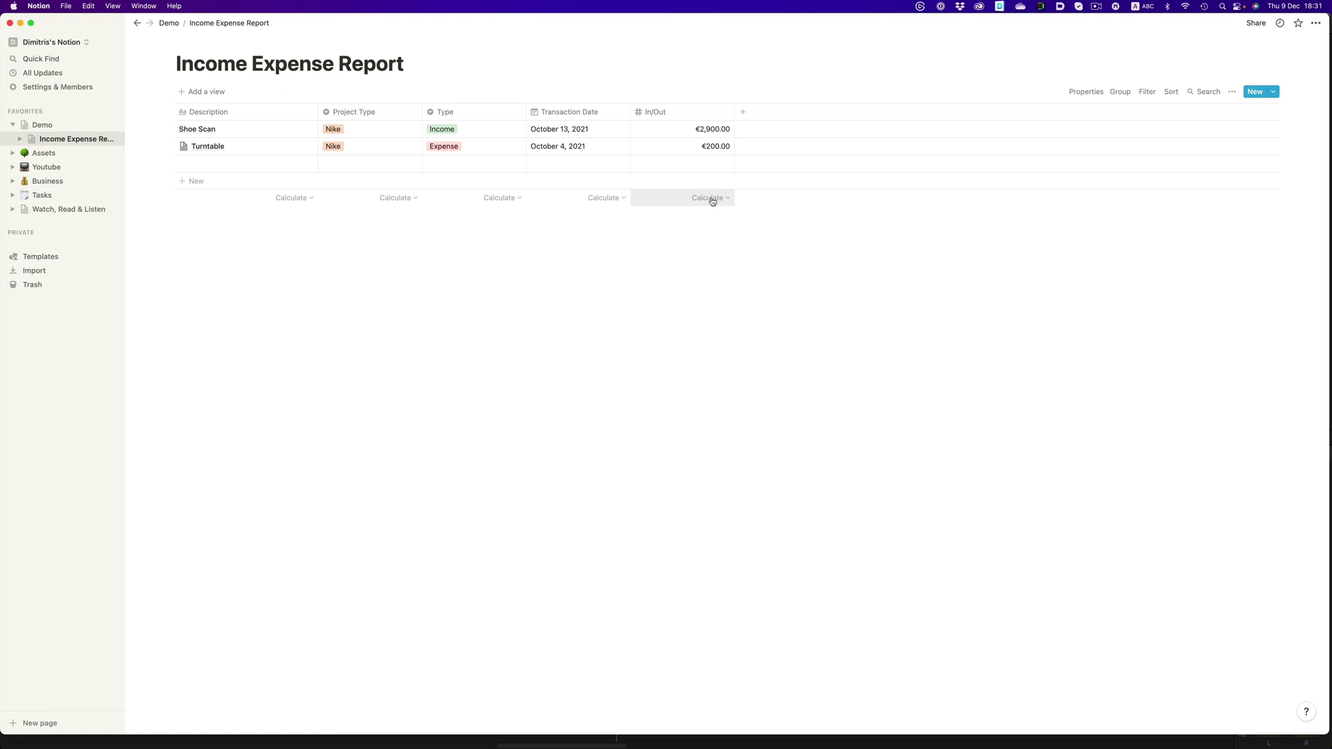
click(719, 200)
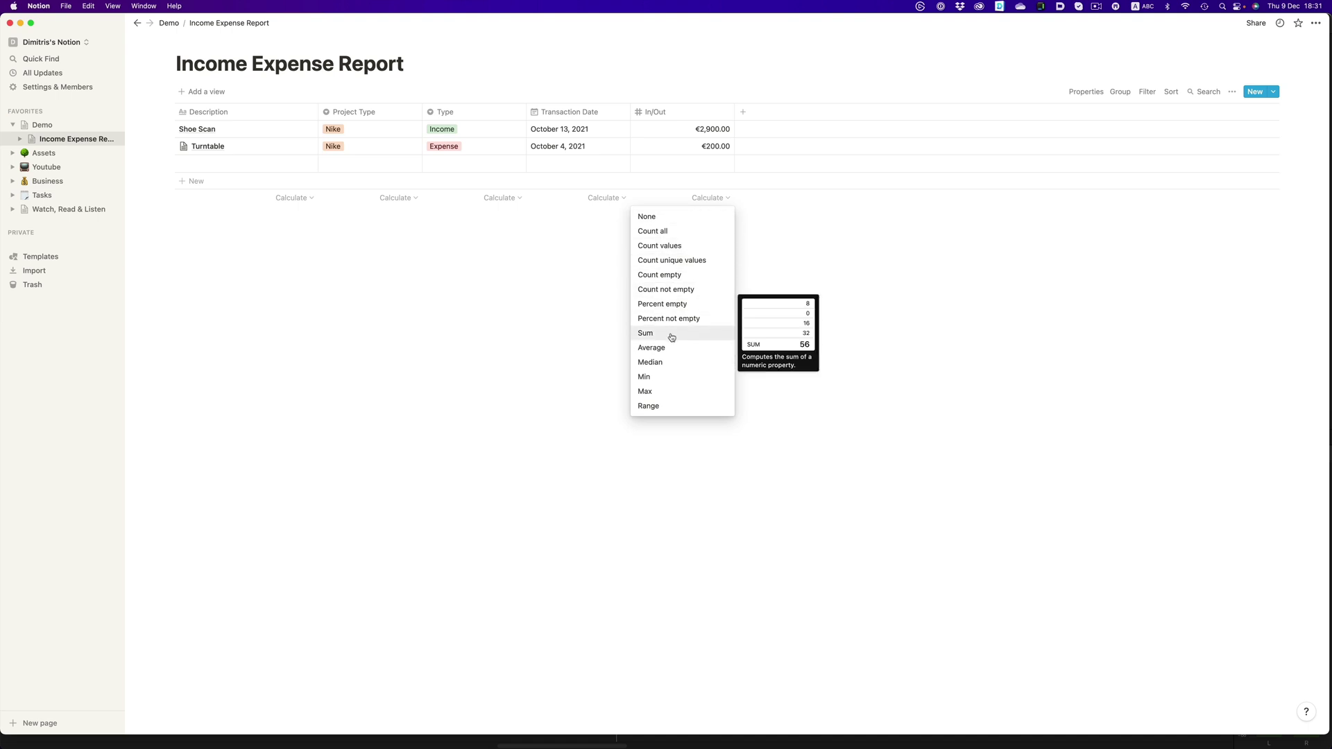
click(648, 334)
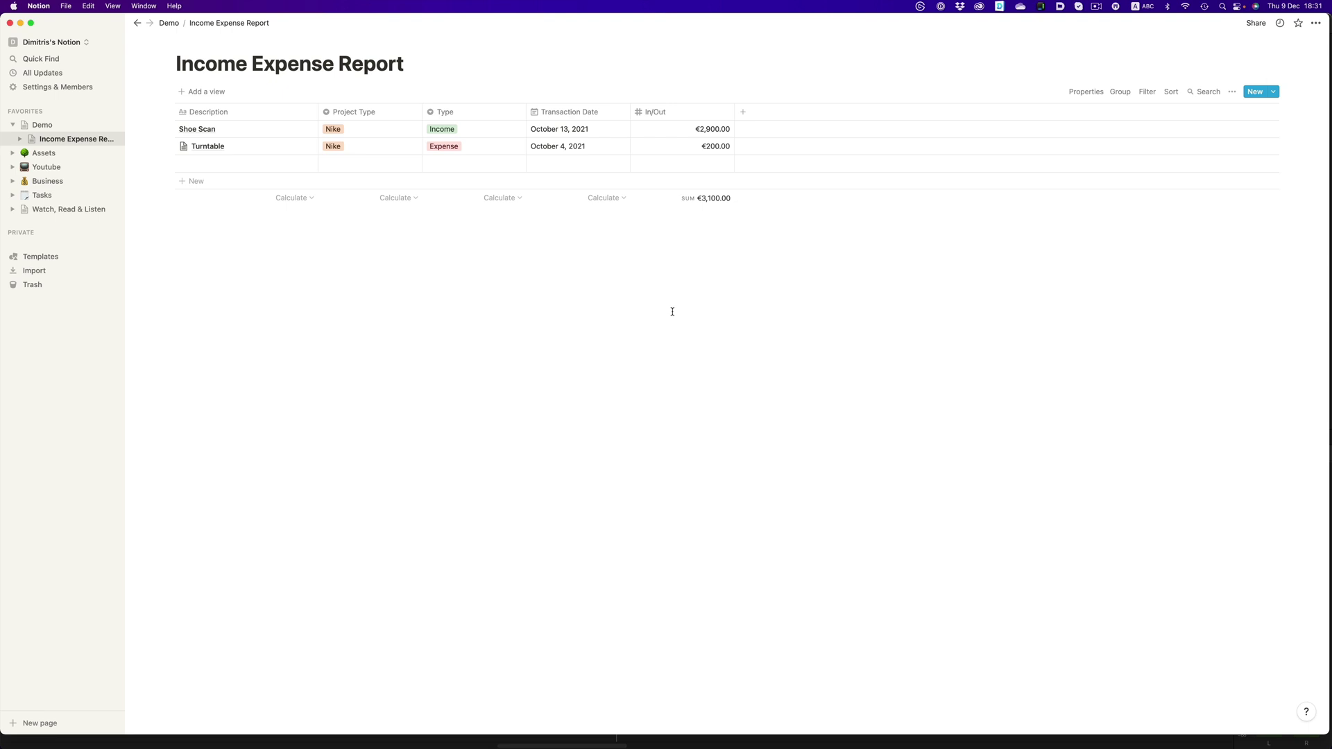
Make the Turntable expense negative by setting its In/Out amount to -€200.
click(698, 144)
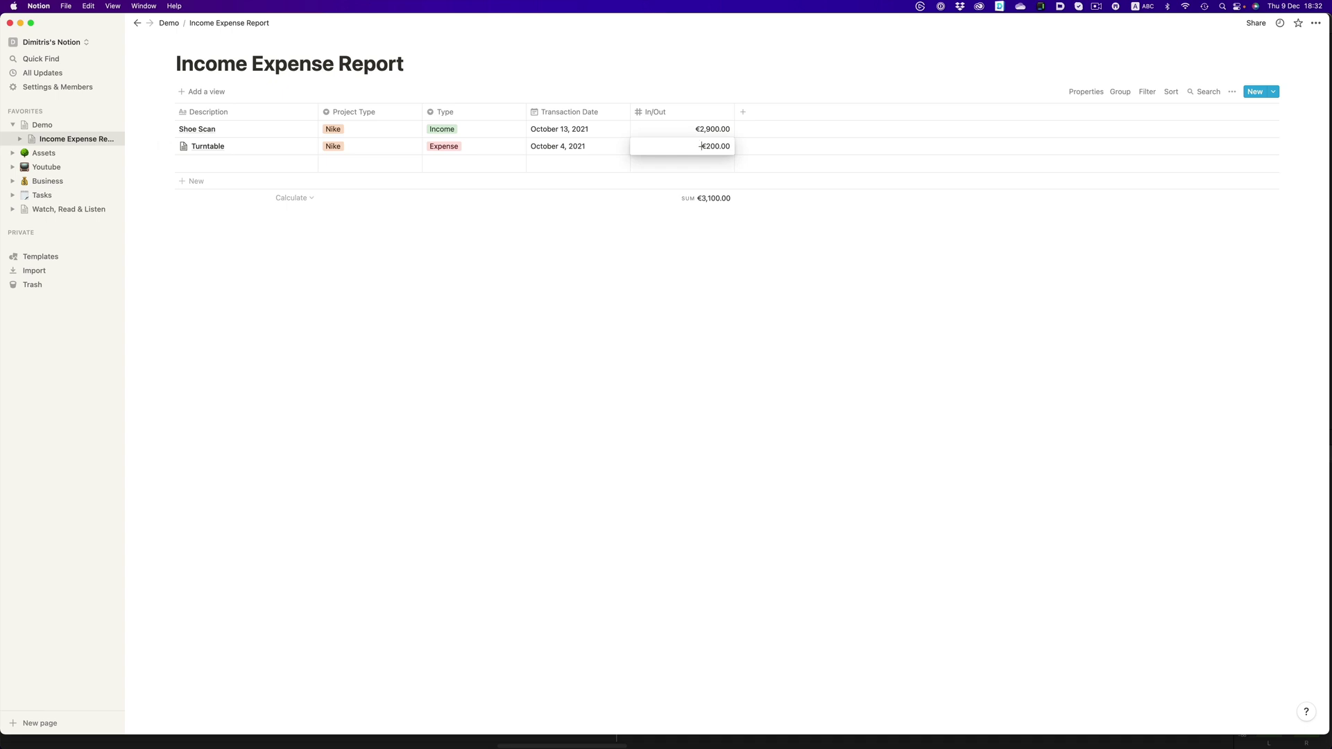
key(Return)
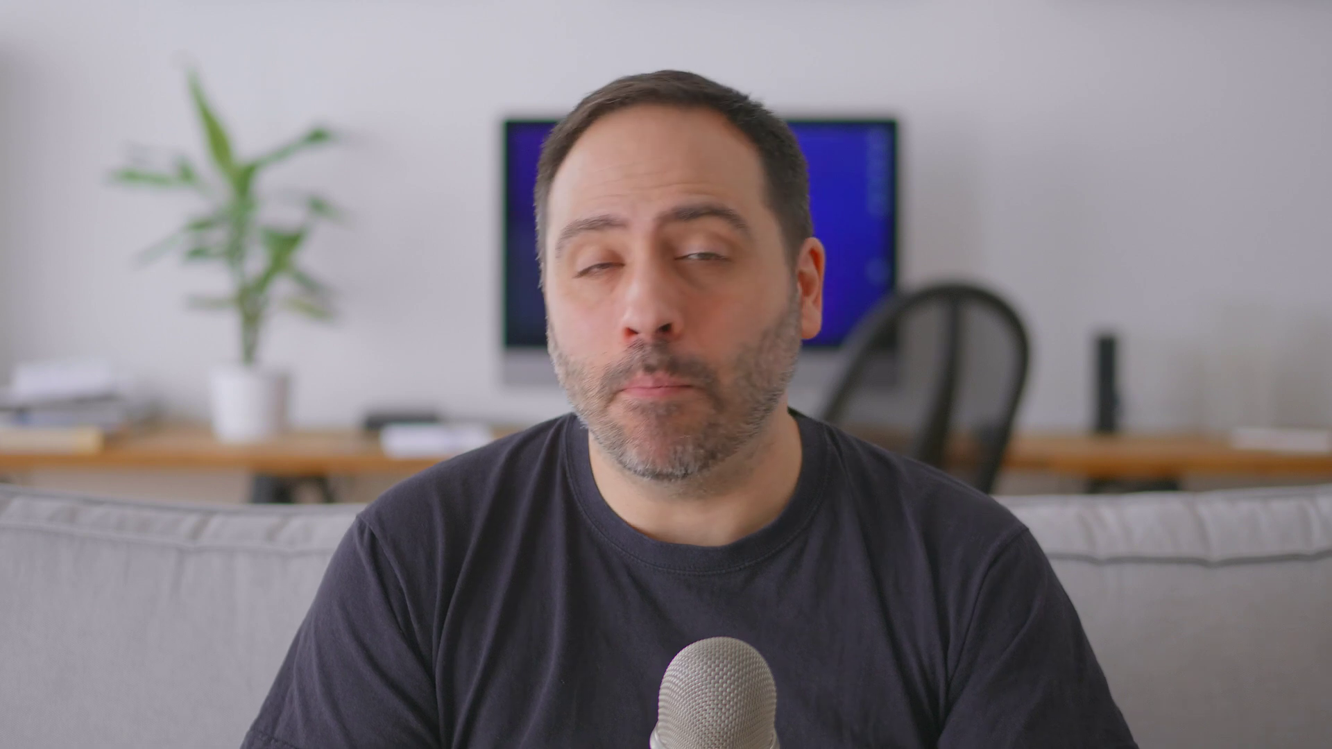
Add more entries below Turntable, including Adsense, Bank Fees, Zoom Campaign and Invoicing Software.
text(Ad sense)
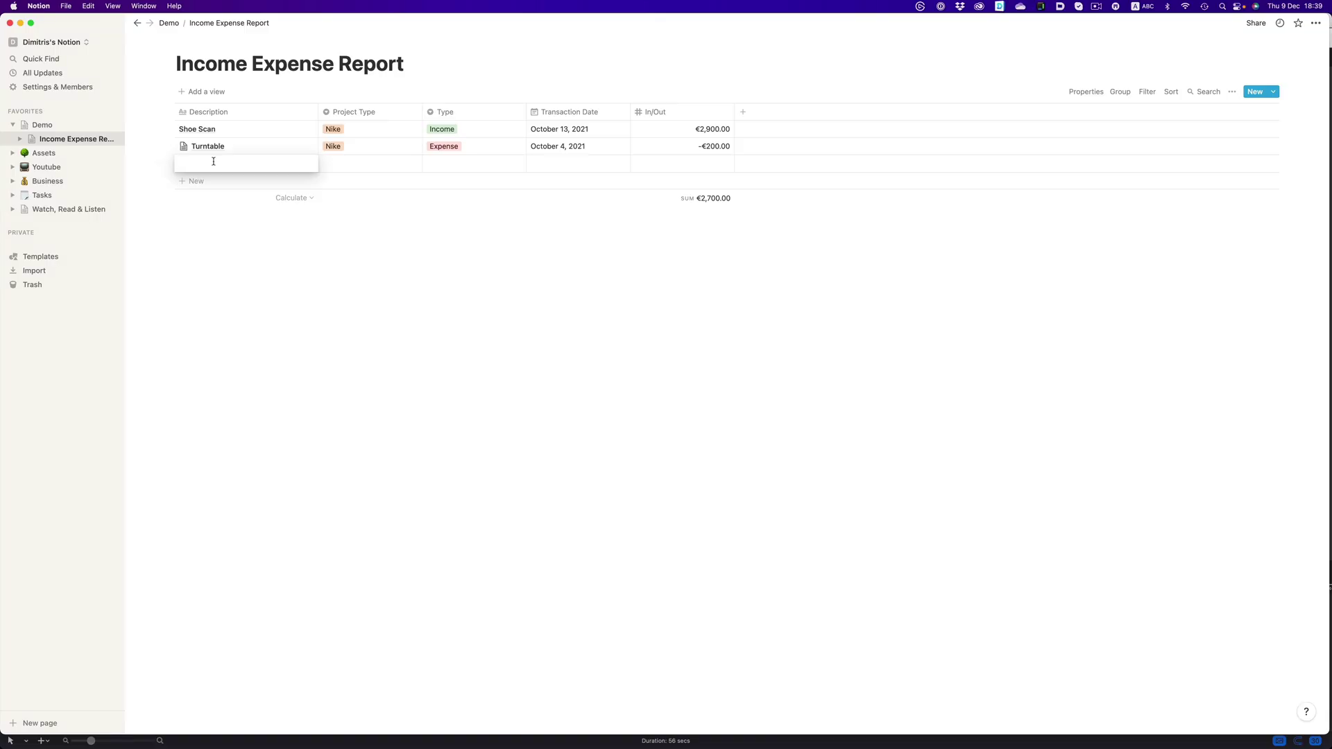
key(Return)
text(Ad sense)
key(Return)
text(Bank Fees)
key(Return)
text(Zoom Campaign)
key(Return)
text(Bank Fees)
key(Return)
text(Invoicing Software)
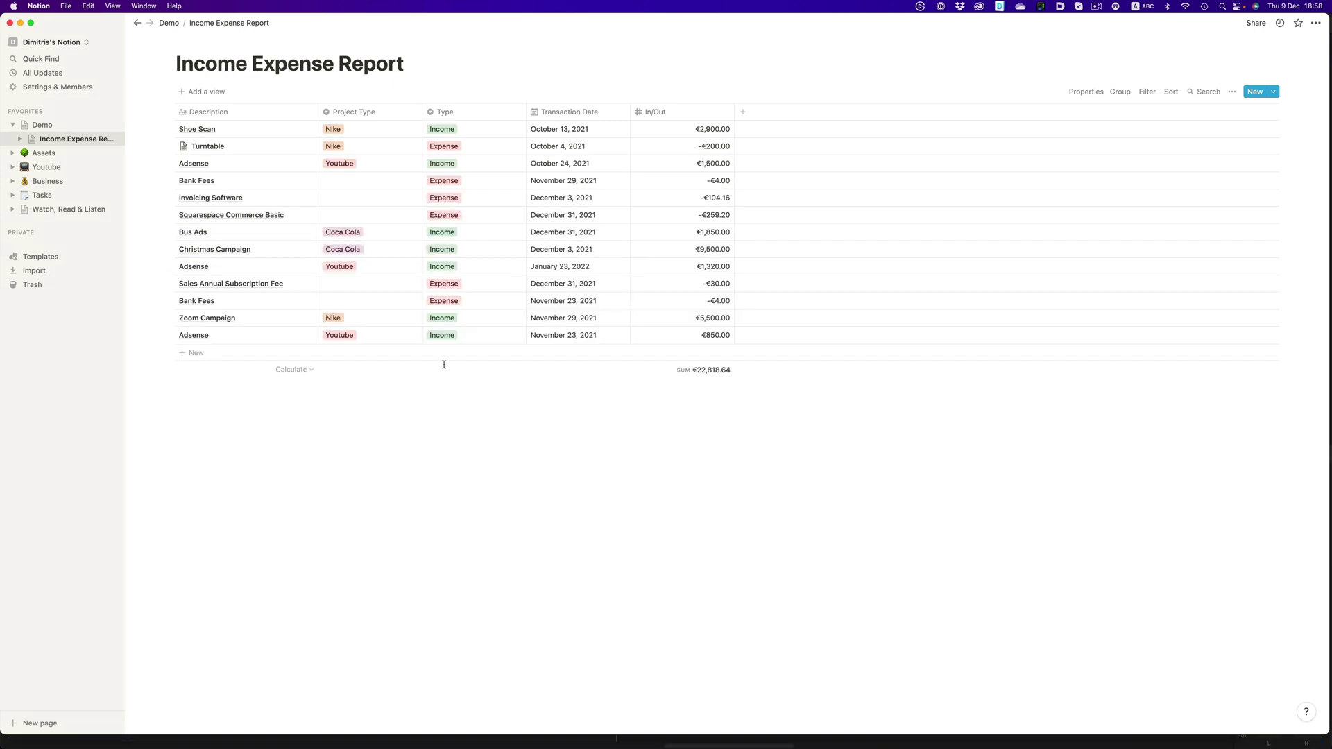
click(349, 285)
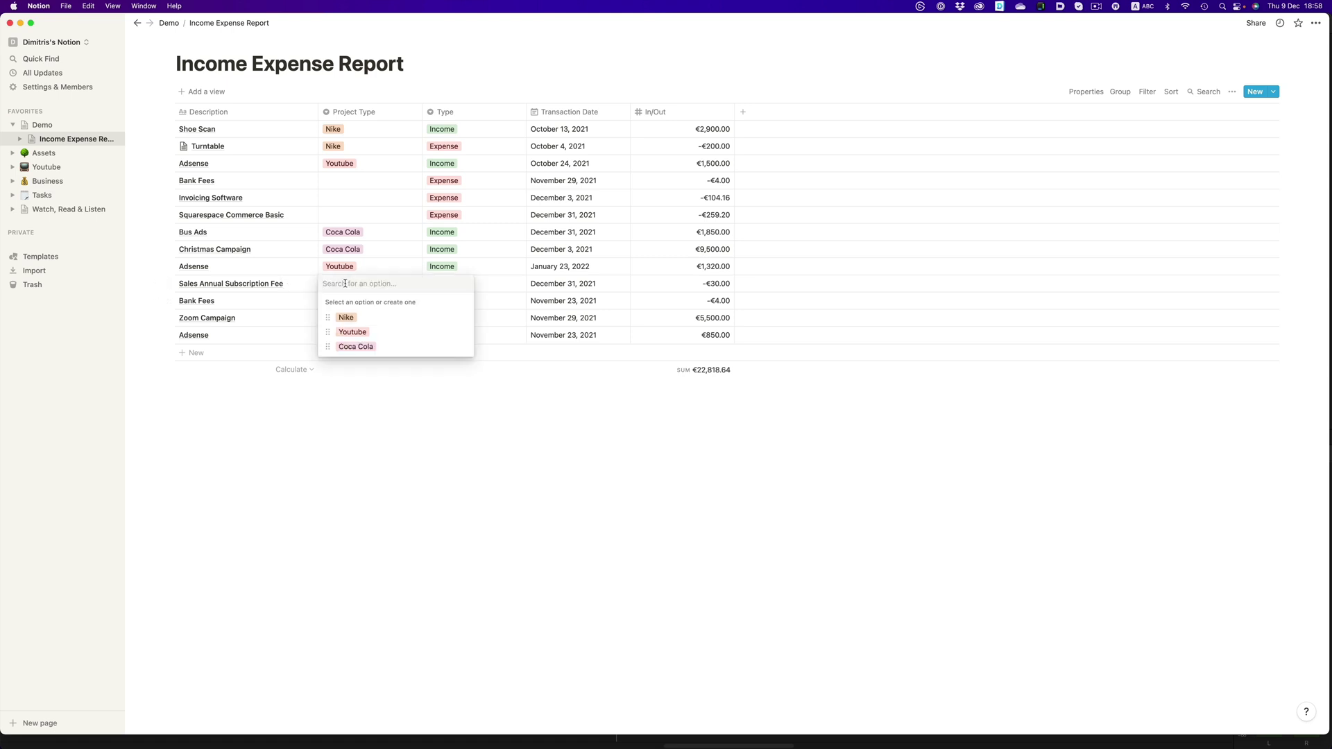
click(393, 421)
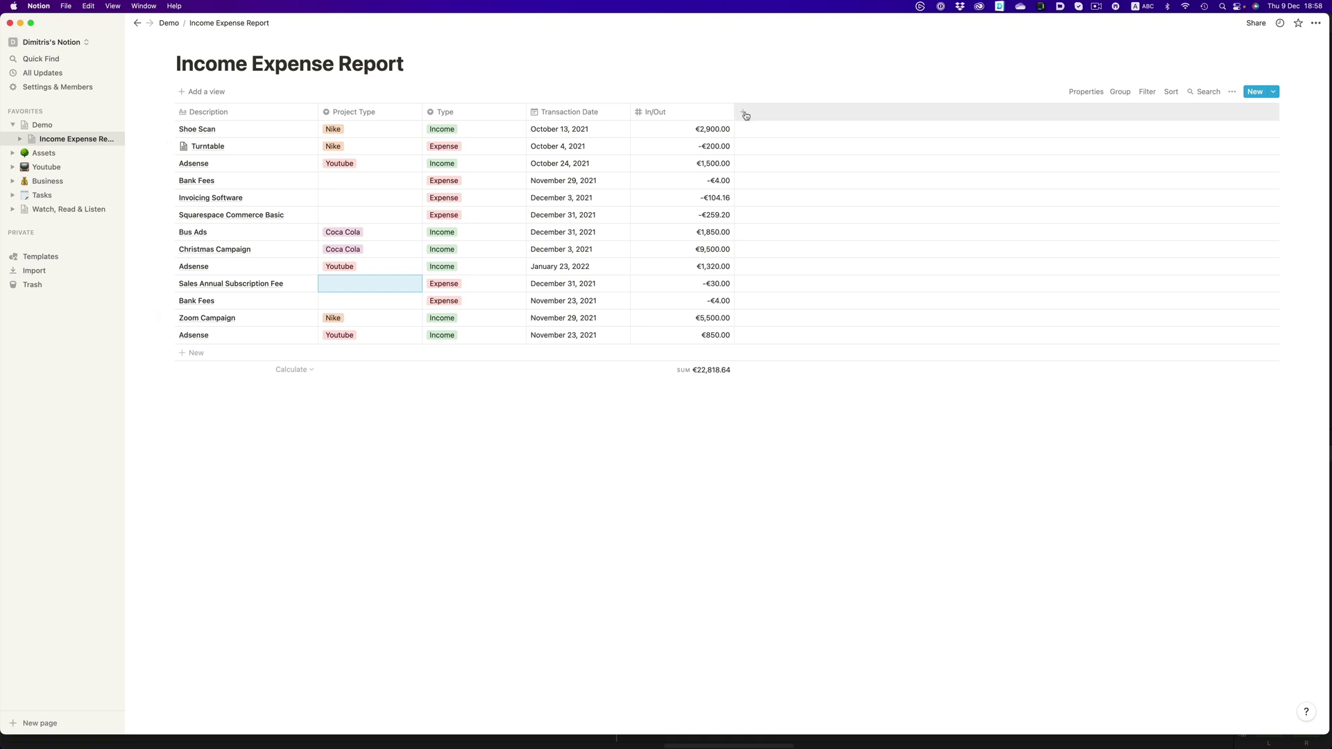
click(661, 427)
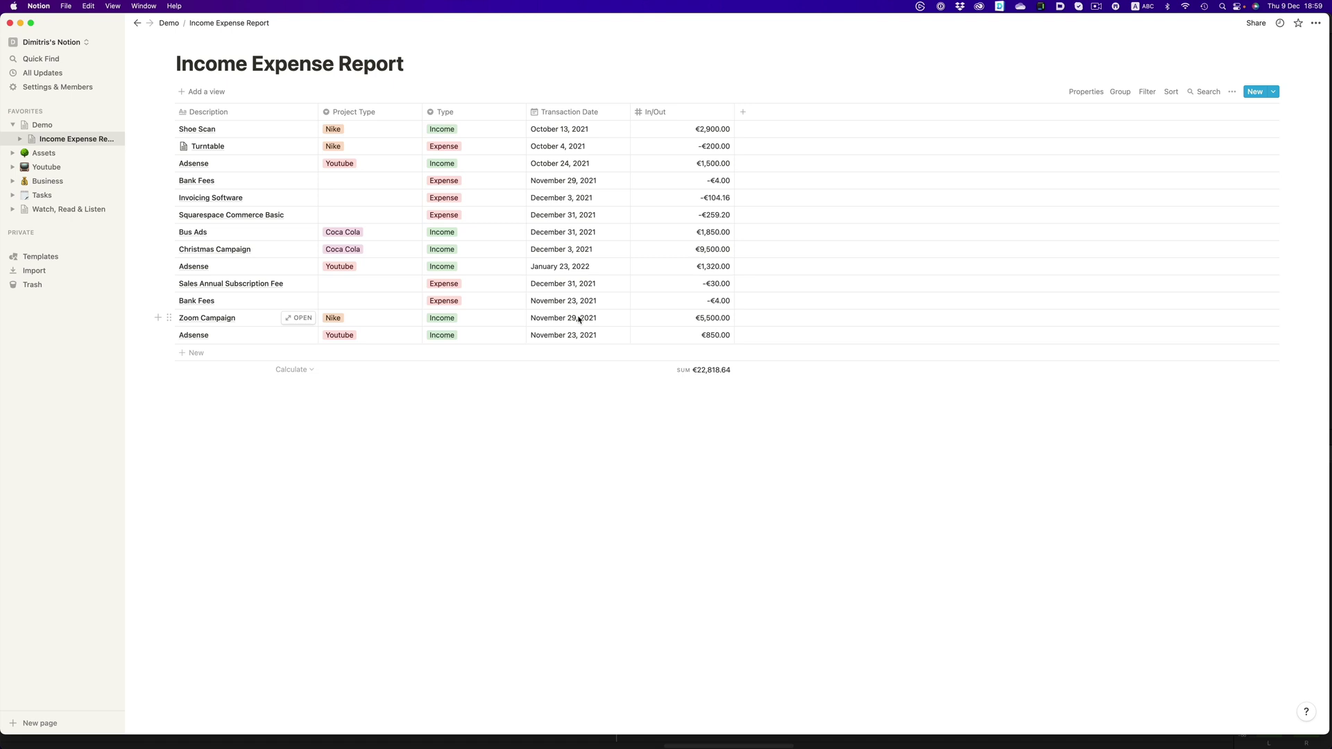
Sort the table by Transaction Date in ascending order.
click(1172, 92)
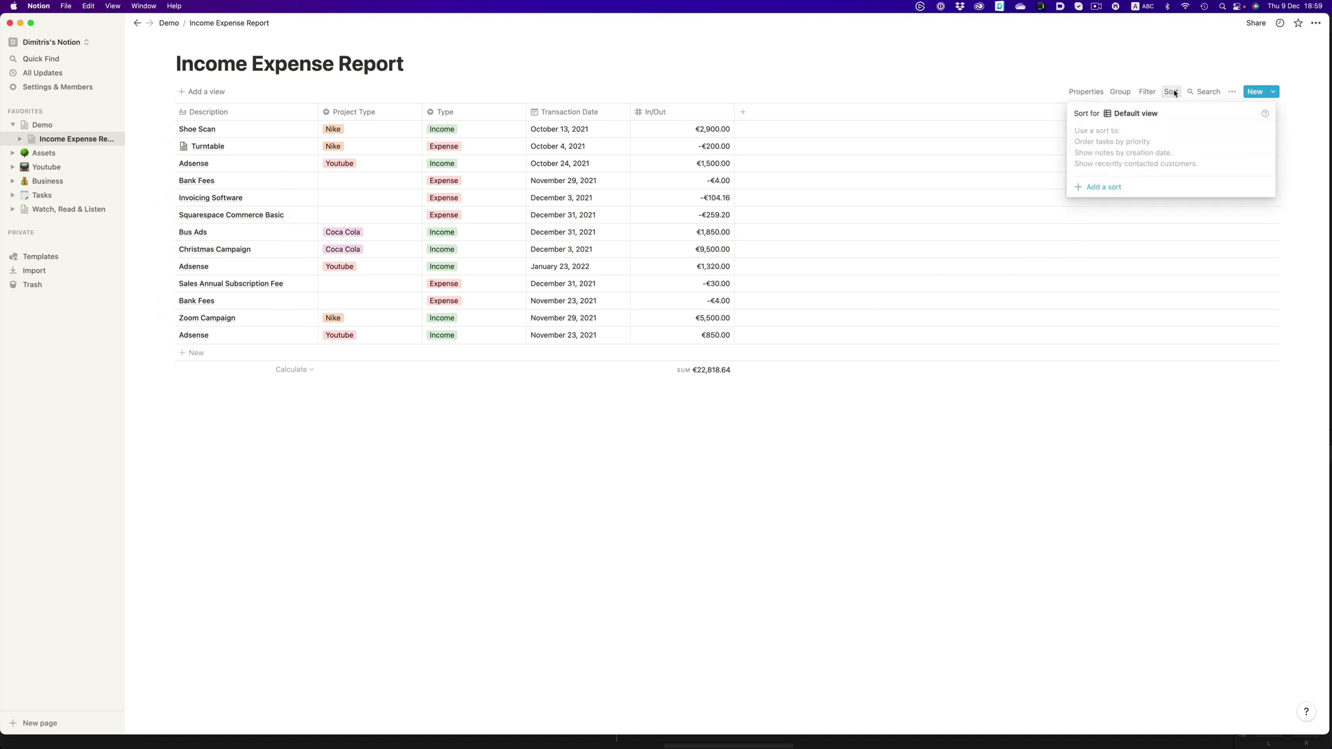
click(1092, 194)
click(1125, 136)
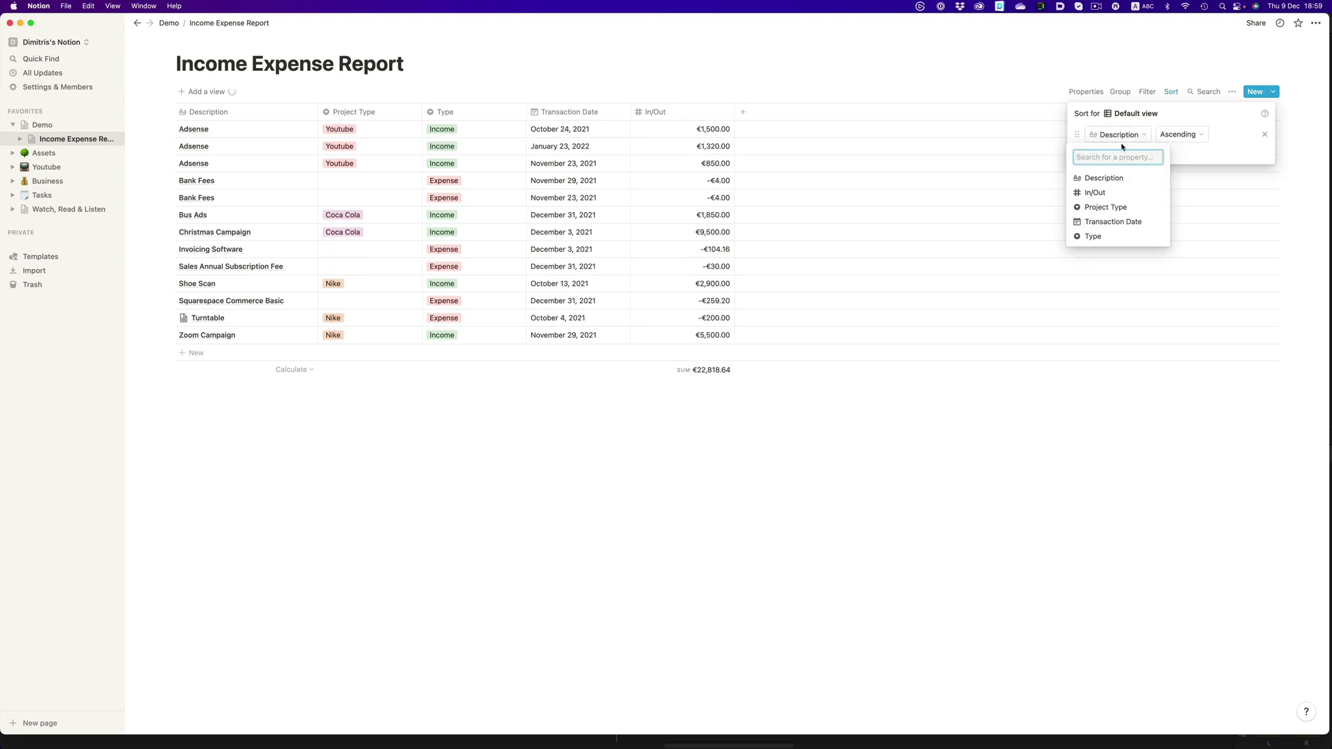
click(1134, 218)
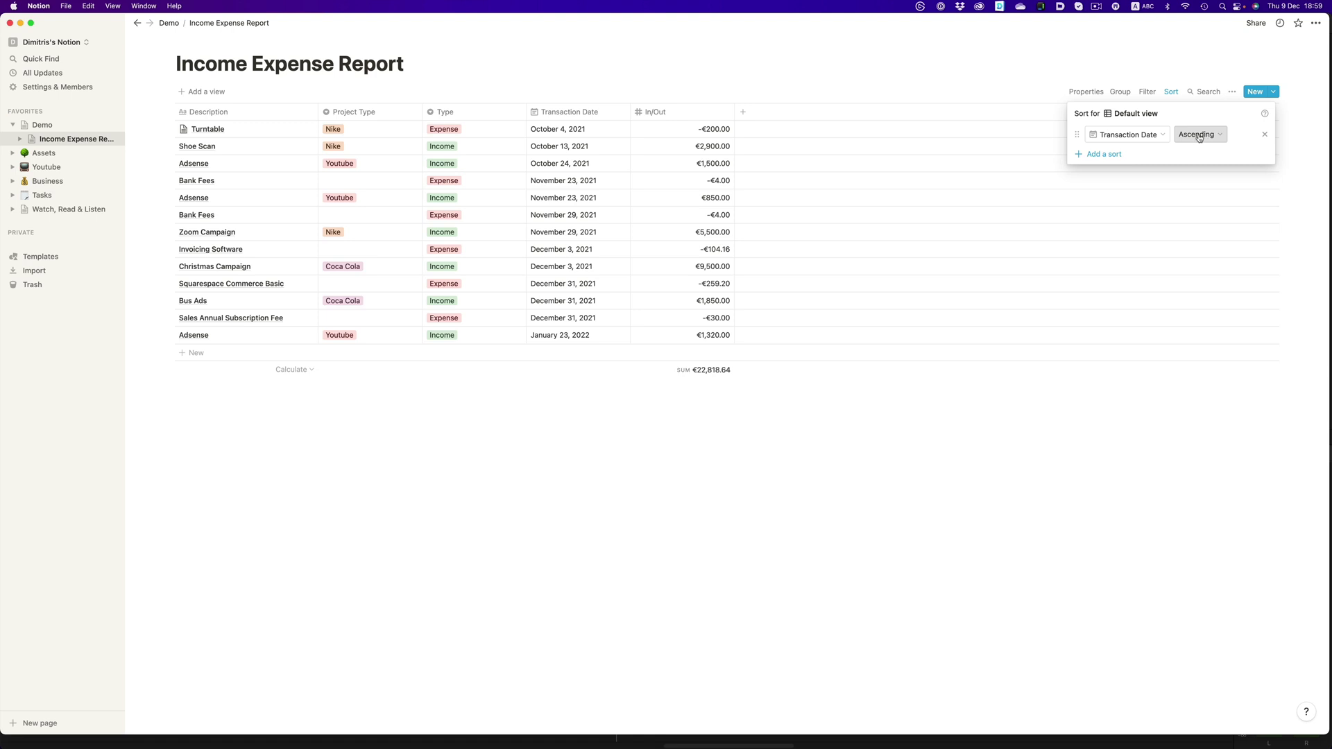
click(1022, 401)
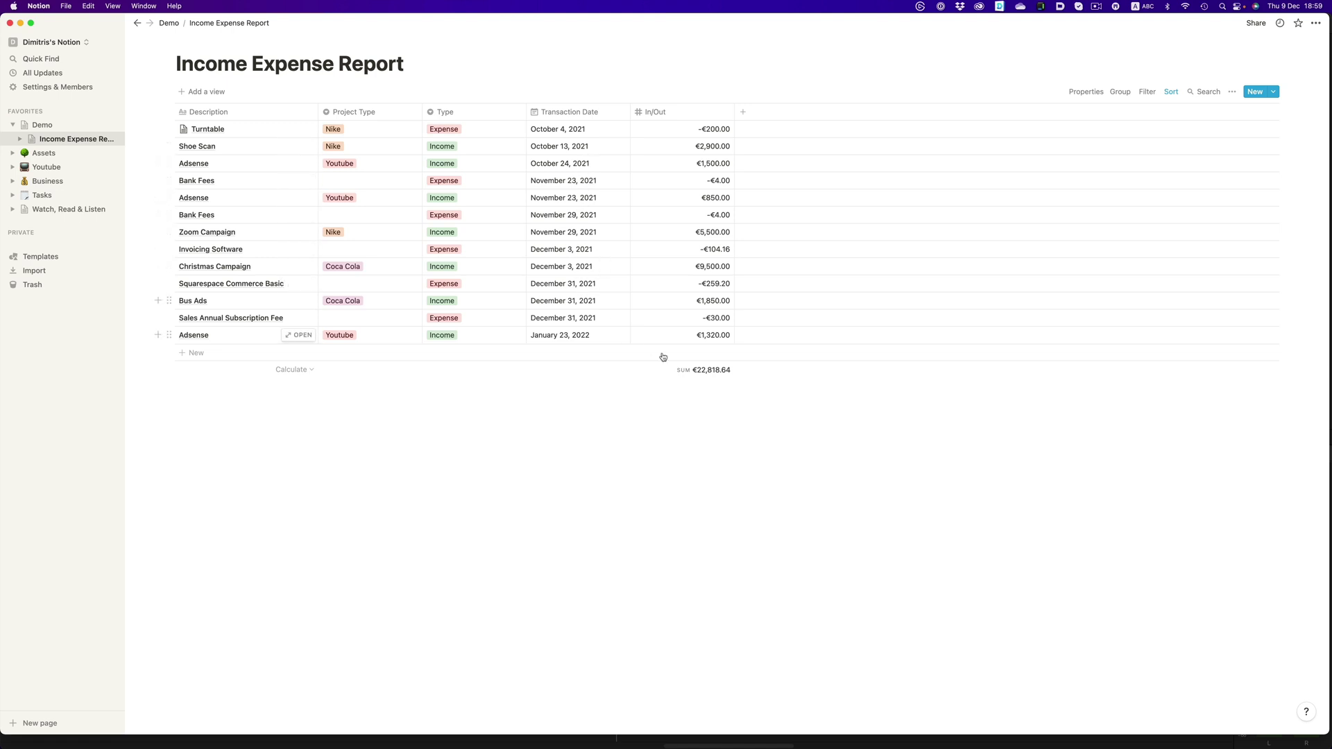
Create a new table view of the database named "Monthly View".
click(202, 93)
text(Monthly View)
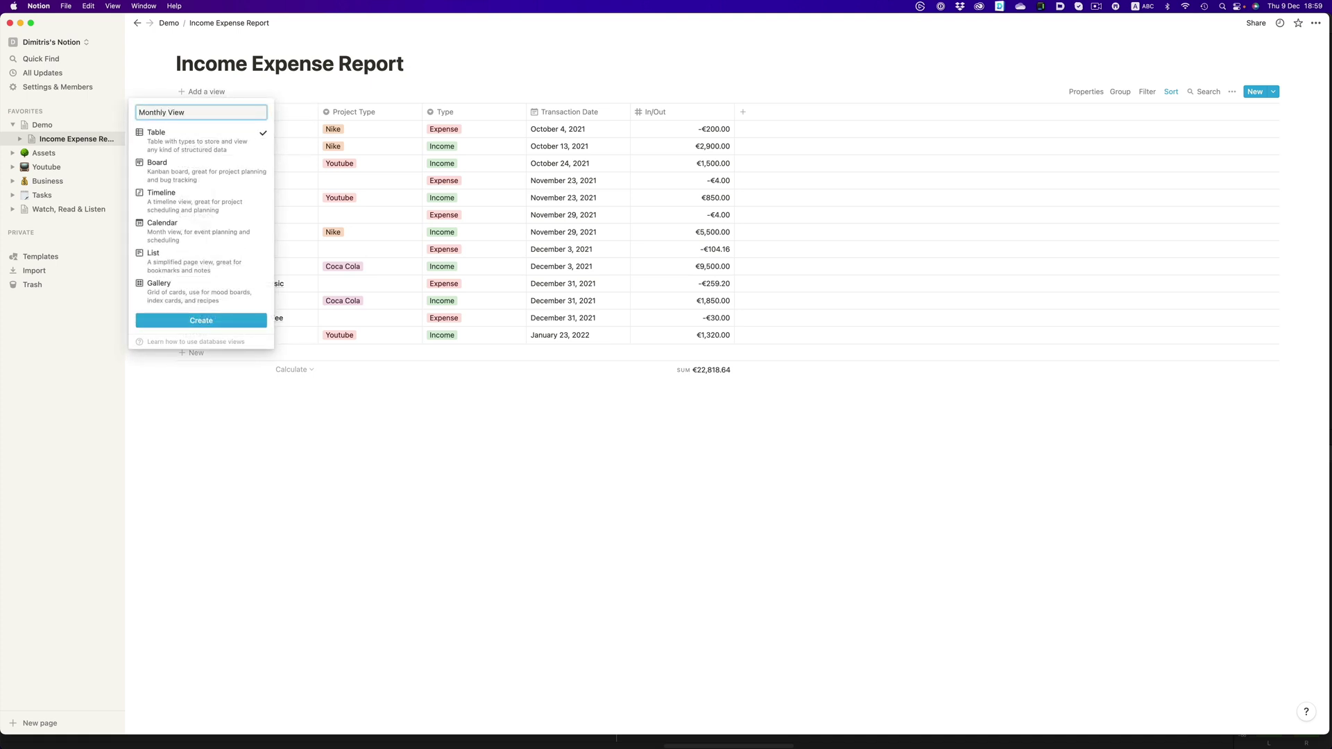
key(Return)
Rename the default view to "Bird's Eye View" and switch to it.
click(208, 91)
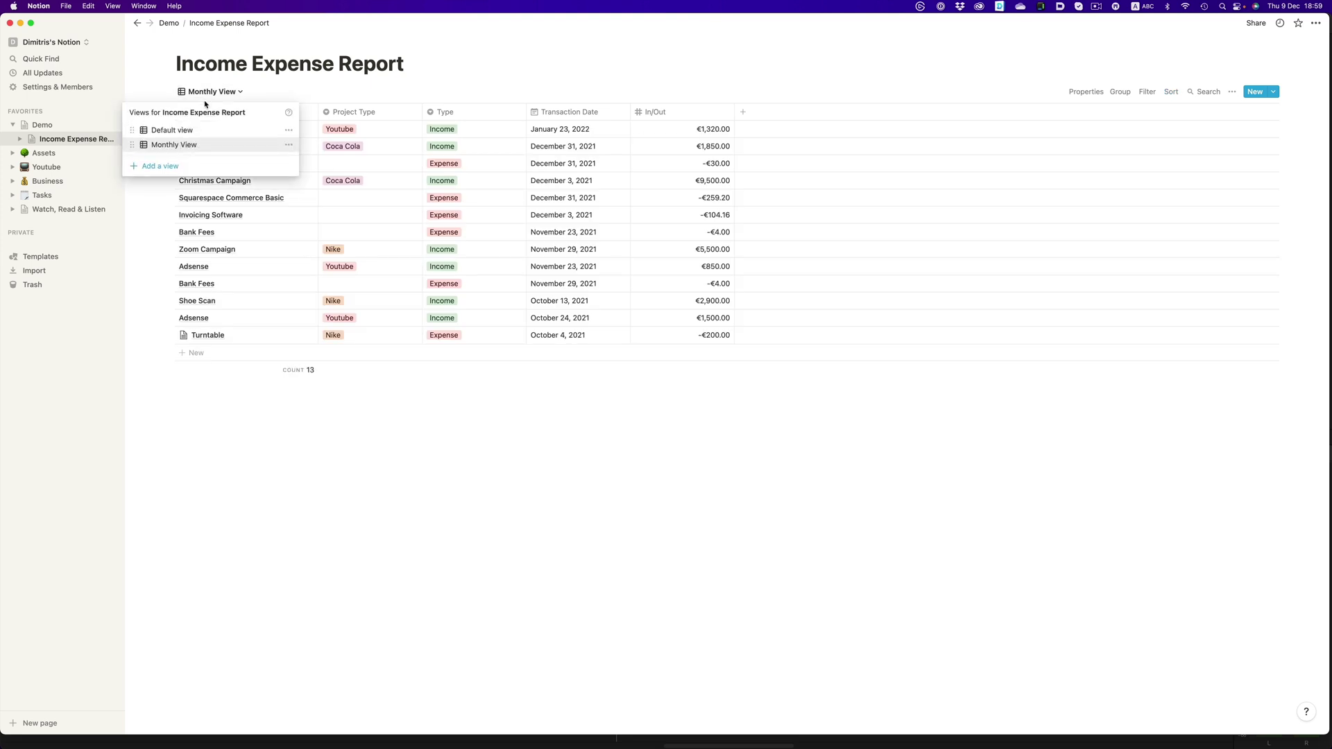
click(288, 131)
key(super+a)
text(Bi)
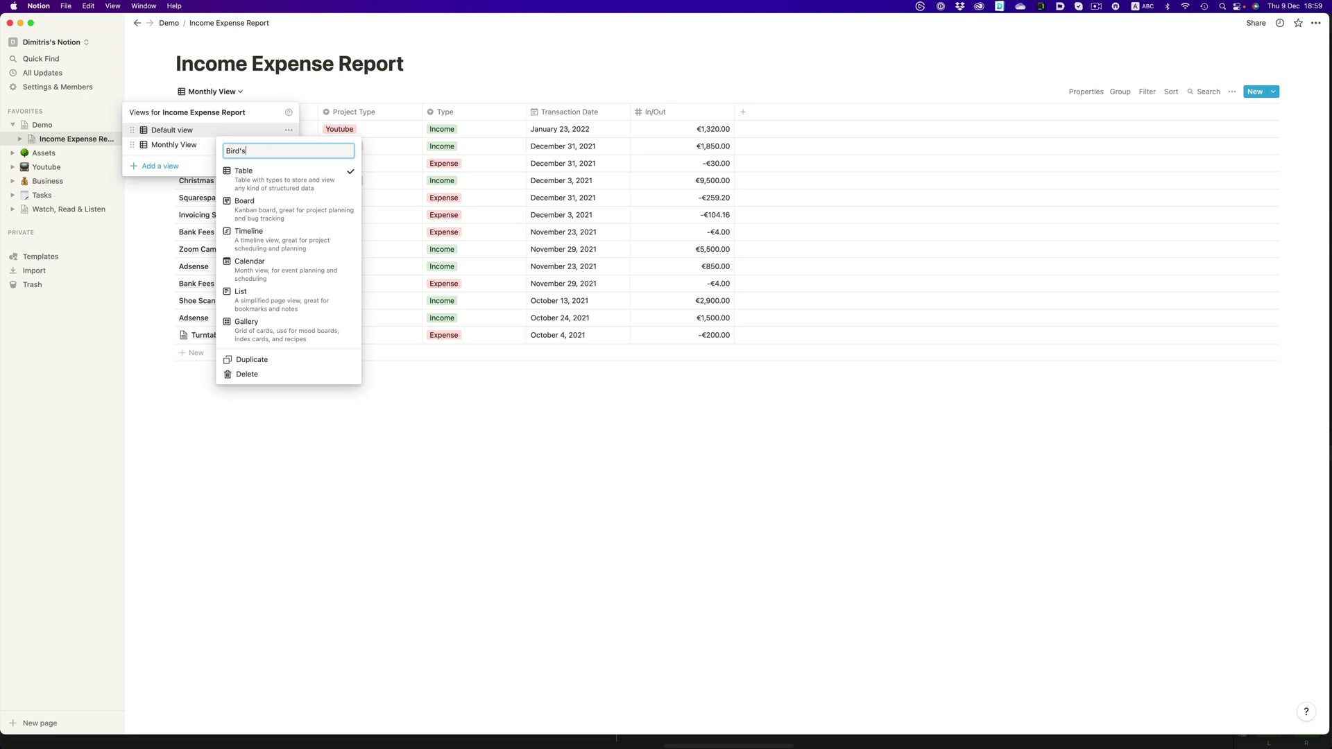
text(rd's Eye View)
key(Return)
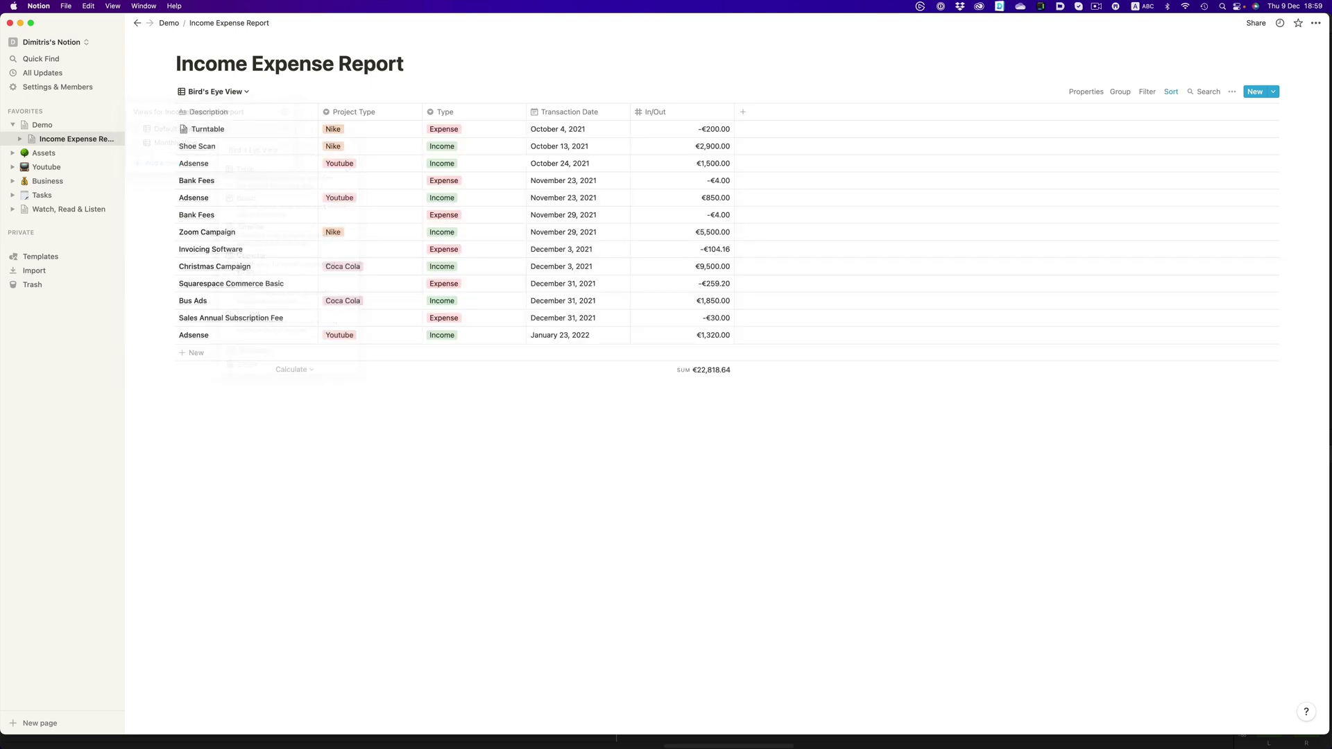
Switch to the Monthly View and sum the In/Out column.
click(215, 92)
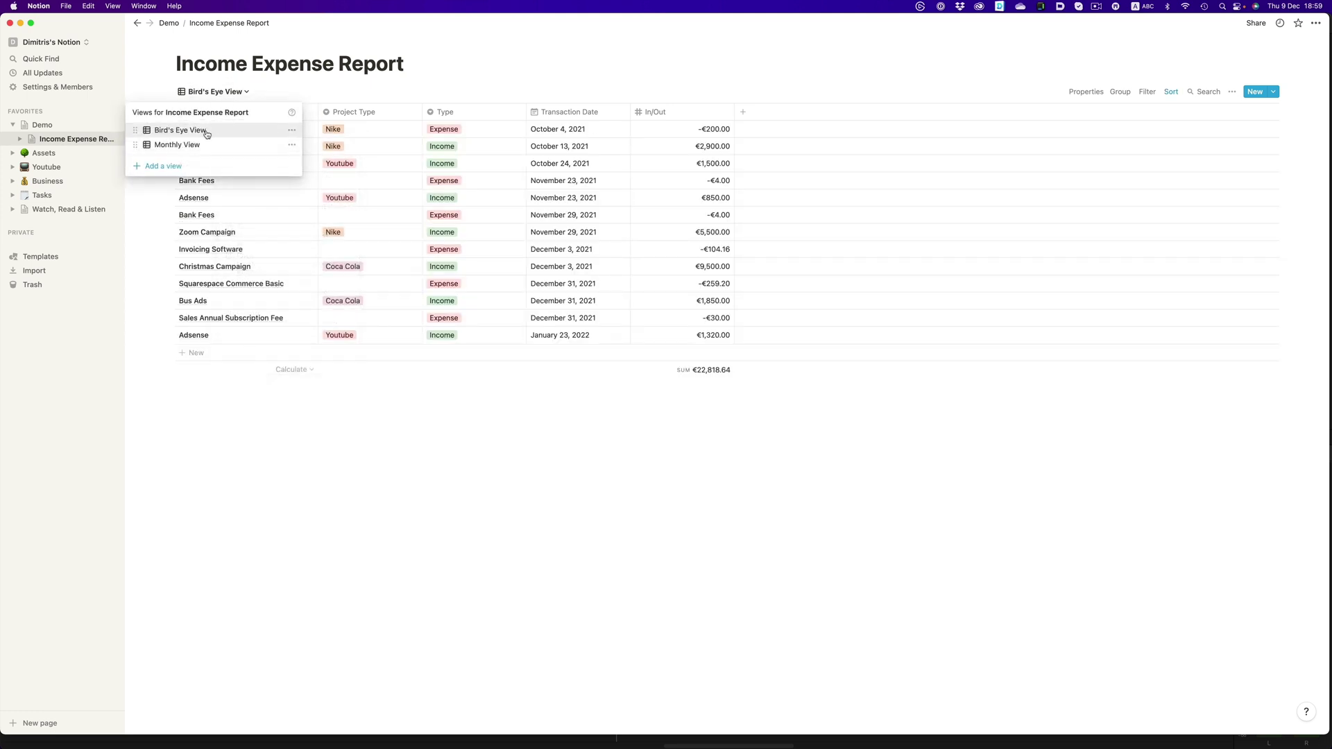
click(204, 144)
click(704, 369)
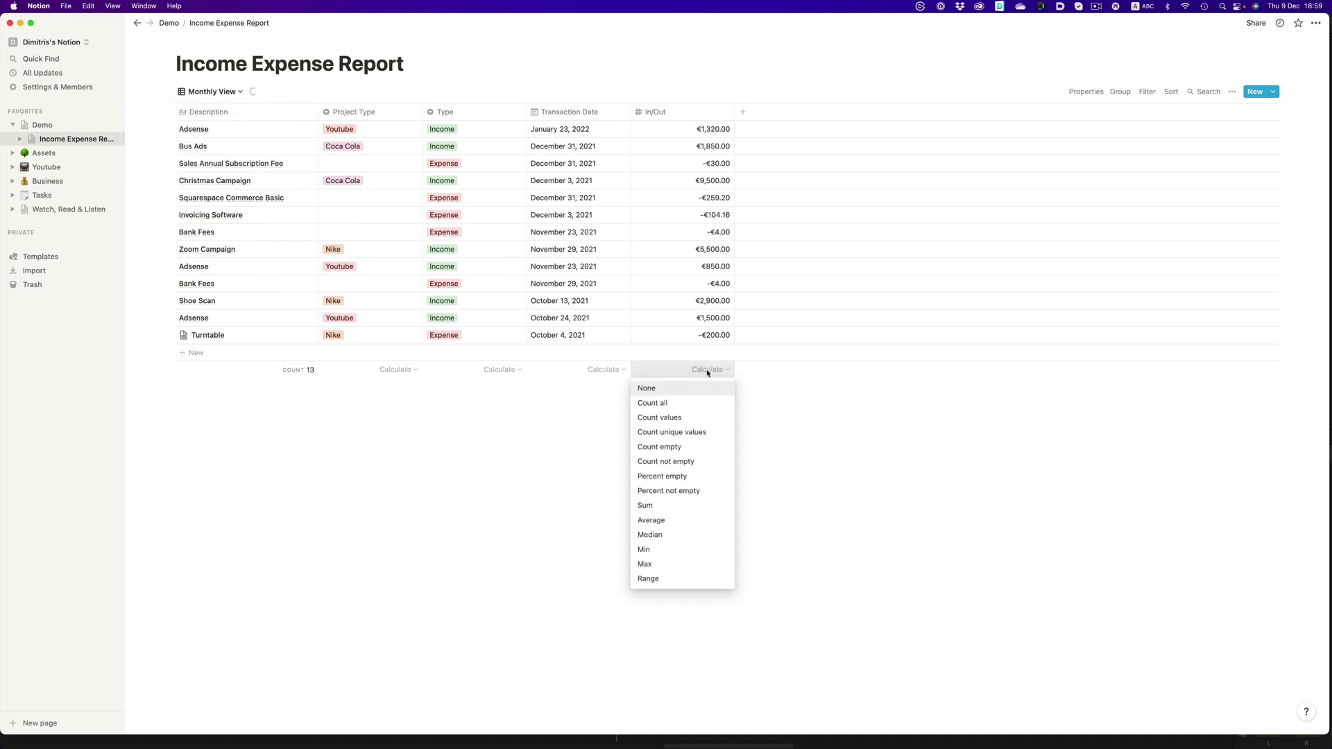
click(670, 504)
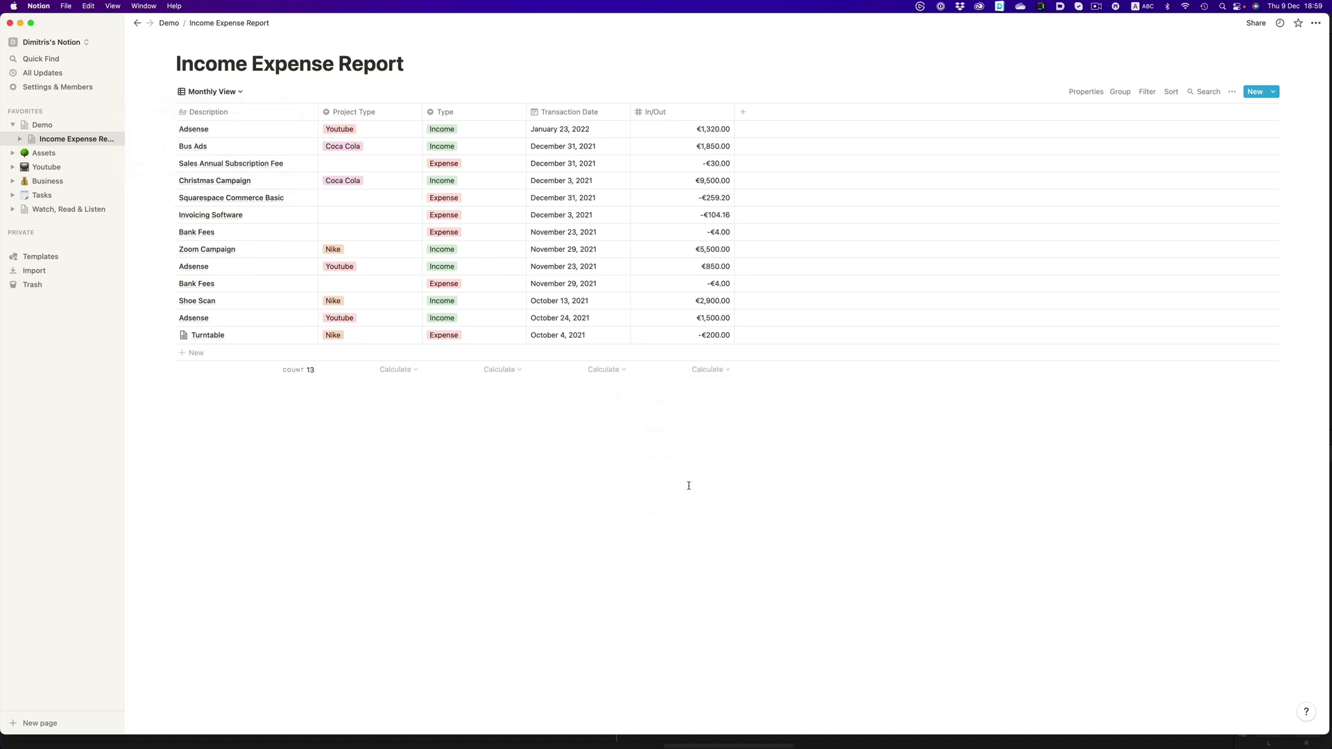
Sort the Monthly View by Transaction Date in ascending order.
click(1171, 92)
click(1094, 185)
click(1117, 134)
click(1118, 222)
click(1047, 396)
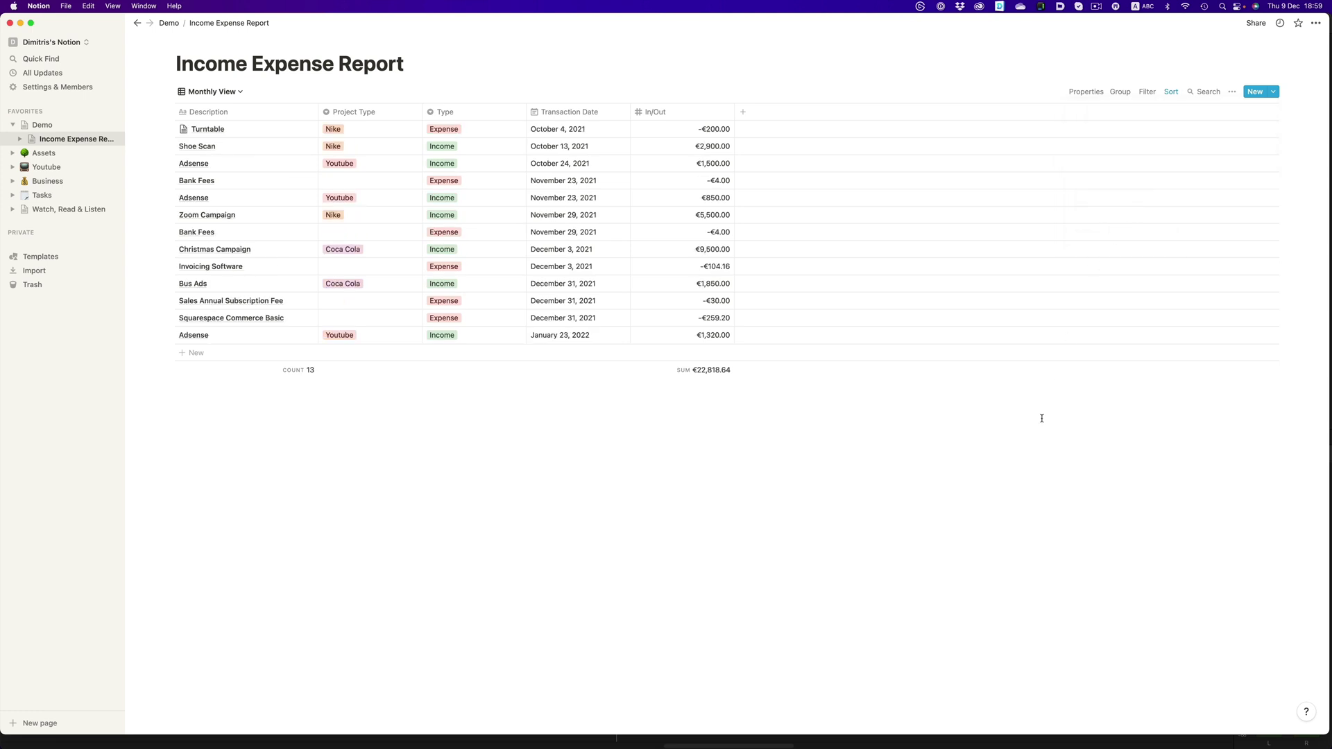
Group the Monthly View by Transaction Date per month and hide empty groups.
click(1231, 91)
click(1238, 180)
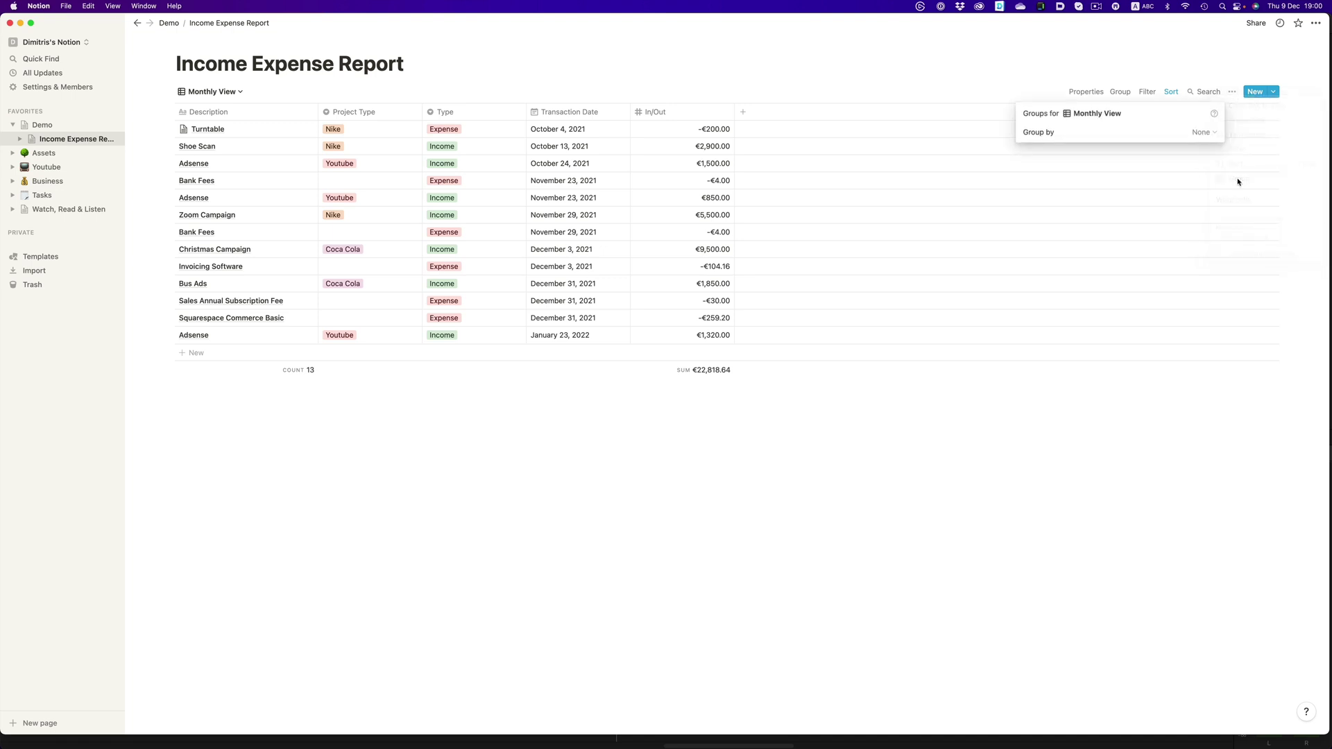
click(1171, 131)
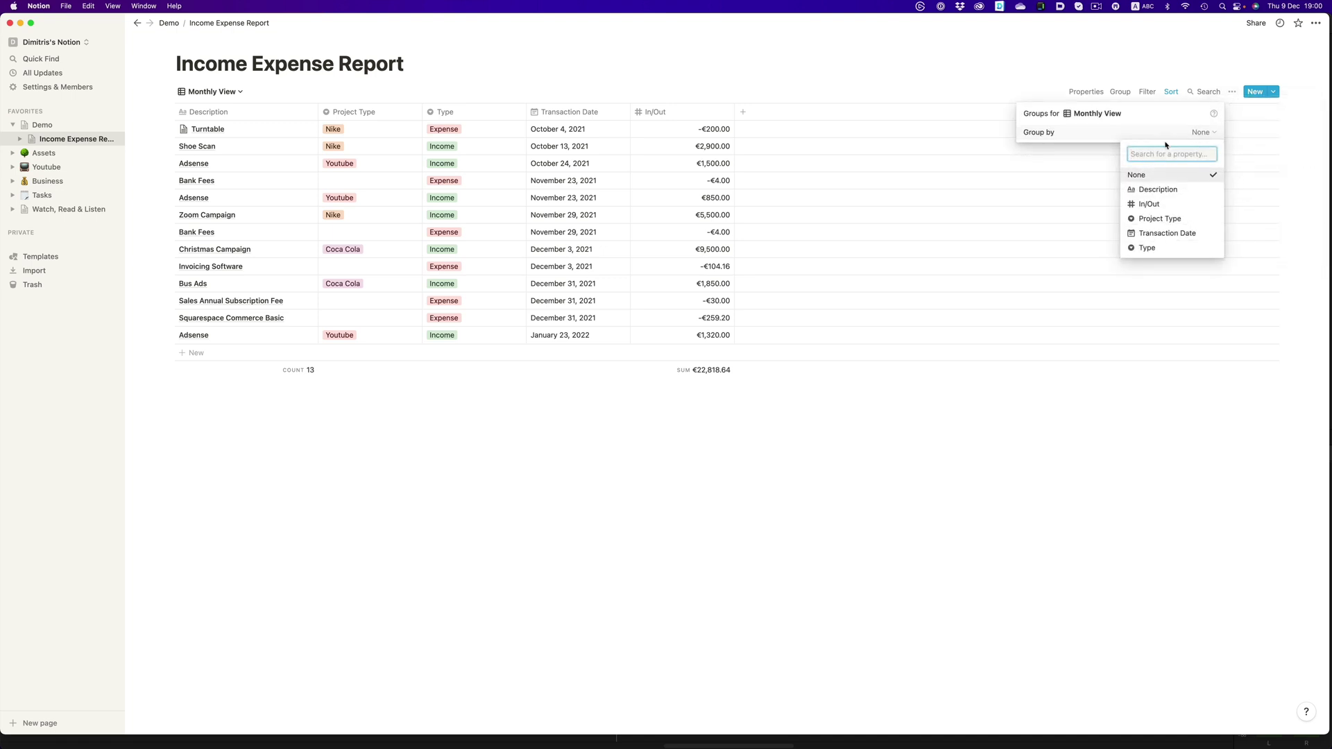
click(1159, 234)
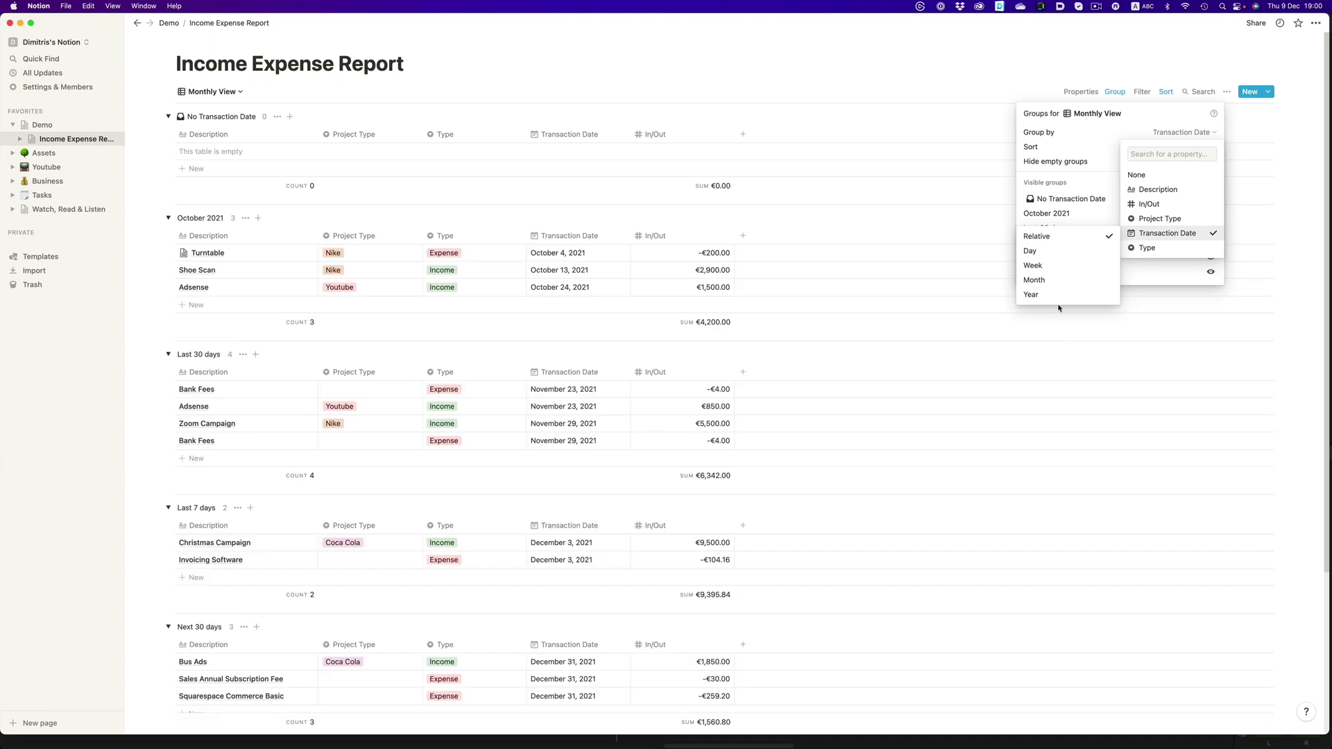
click(1044, 282)
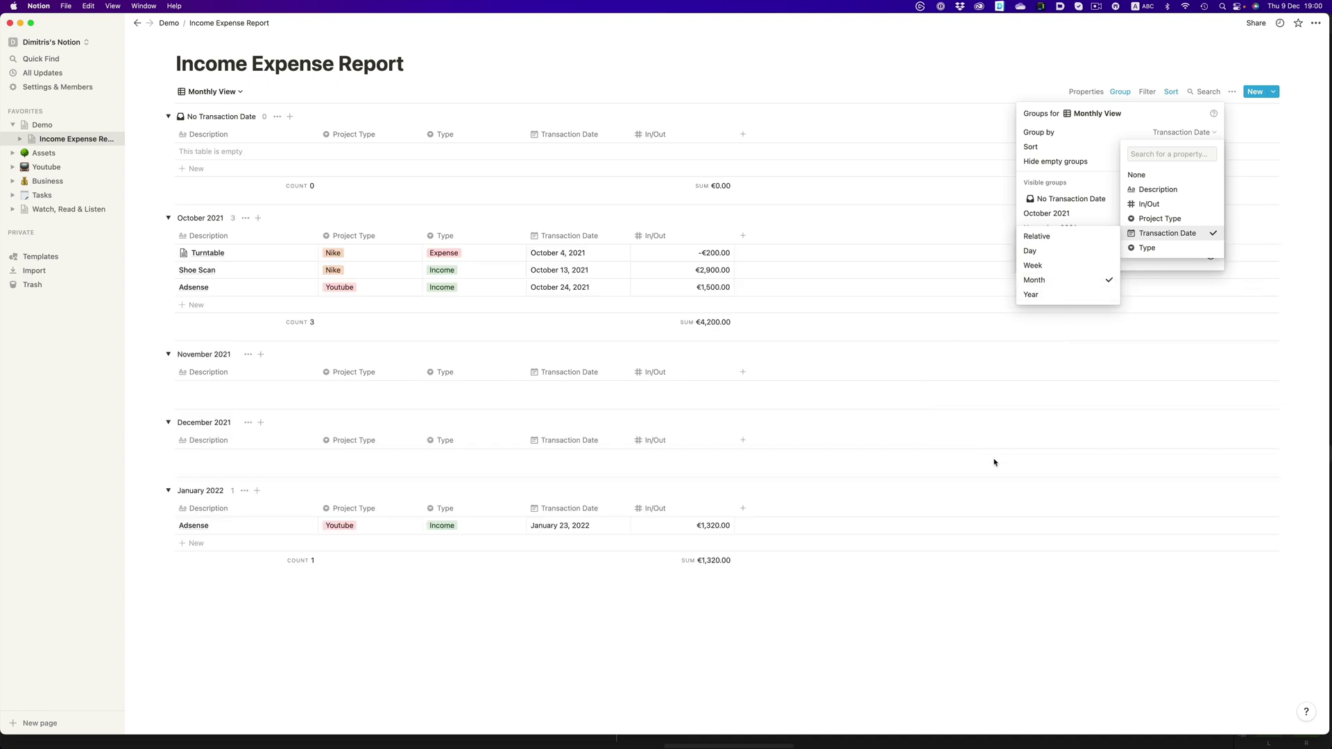
click(1138, 116)
click(1143, 115)
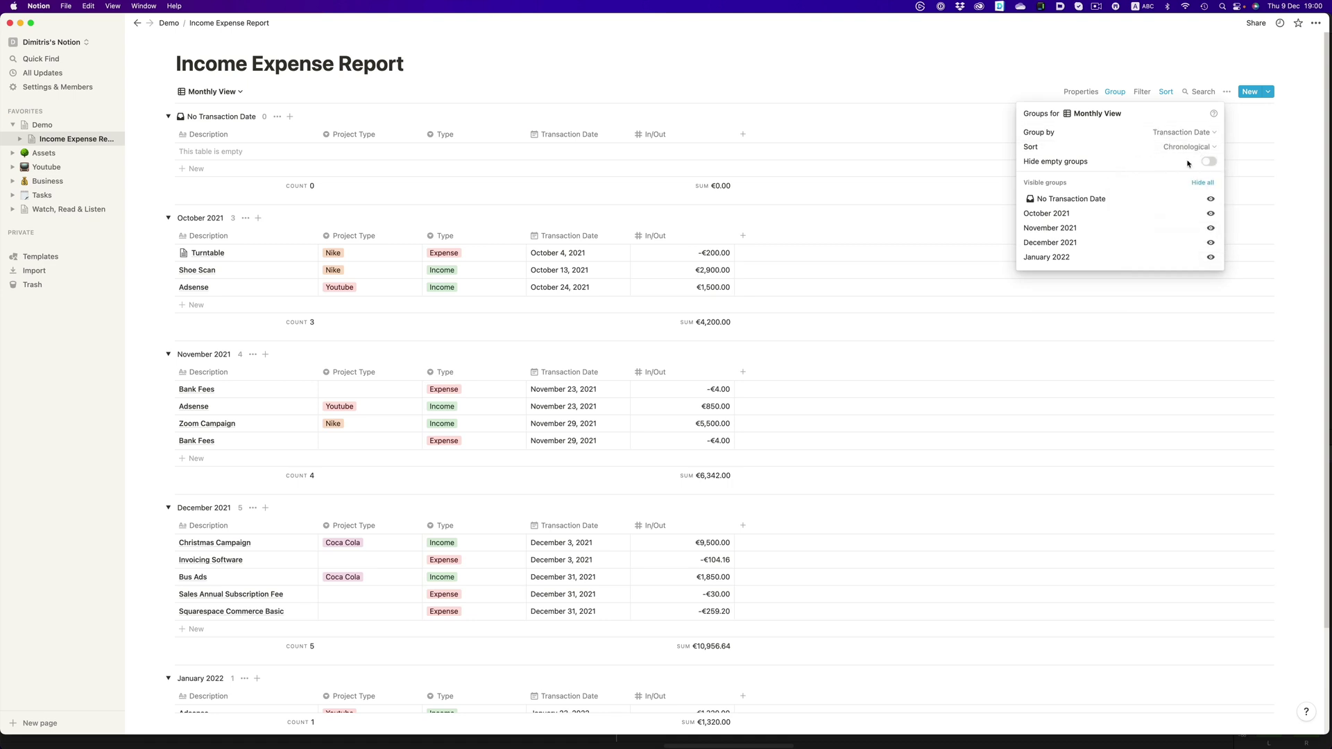
click(1209, 162)
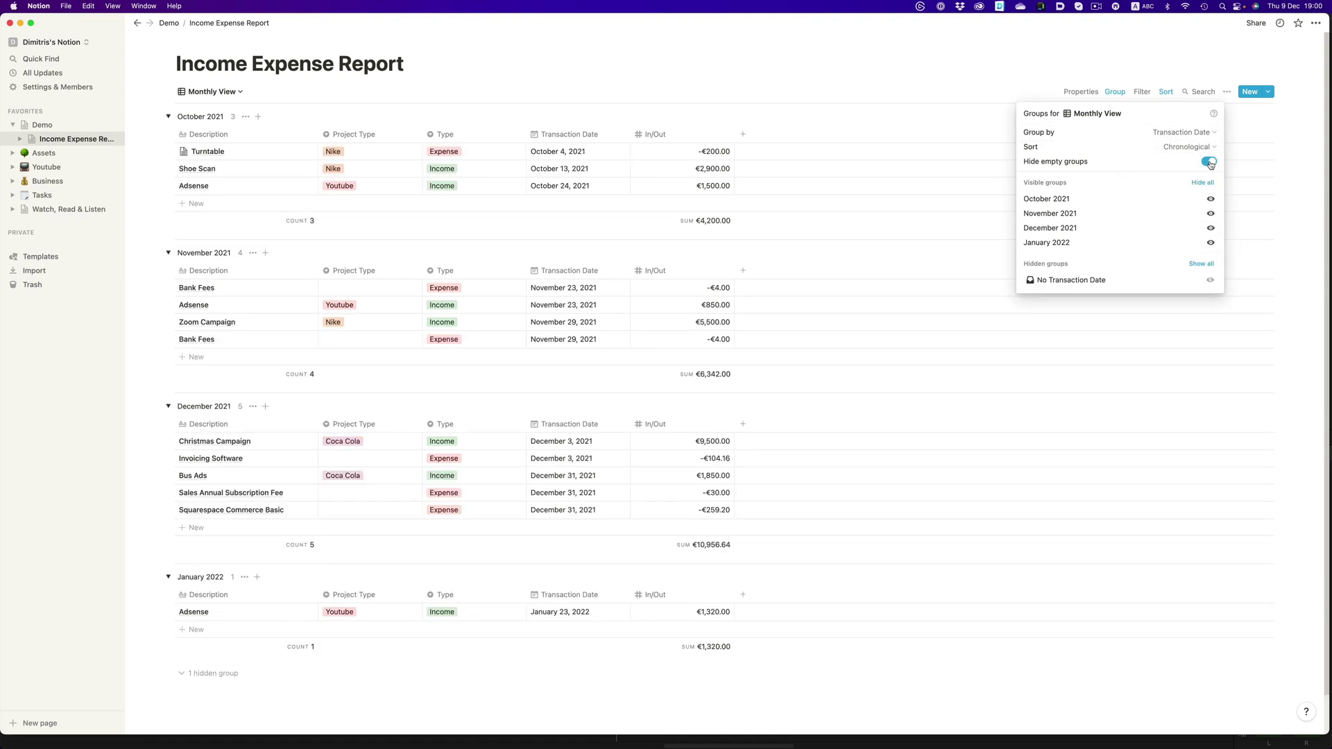
click(997, 582)
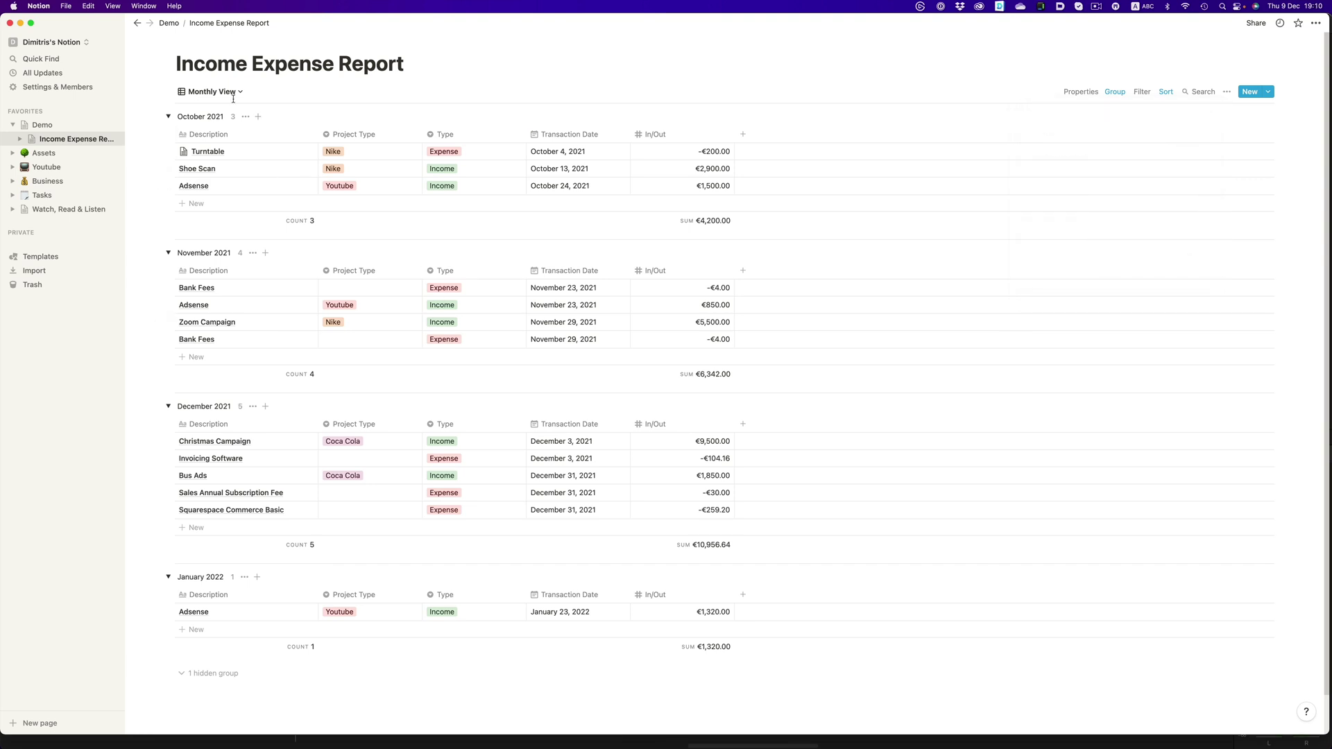
Duplicate the Monthly View and name the copy "Yearly View".
click(210, 92)
click(288, 144)
click(252, 374)
click(225, 92)
click(302, 159)
text(Y)
key(super+a)
text(Yearly View)
key(Return)
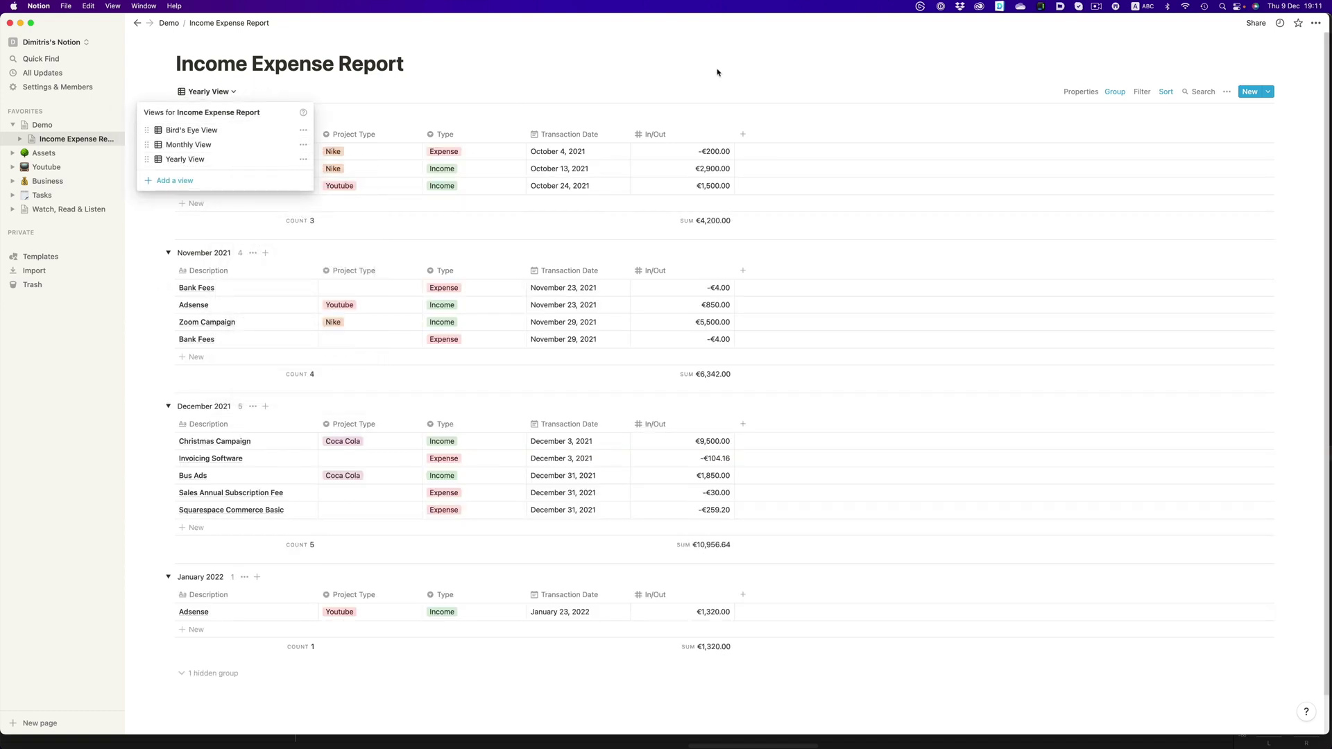
click(713, 72)
Add a filter to the Yearly View where Transaction Date is after the exact date January 1, 2021.
click(1141, 96)
click(1045, 188)
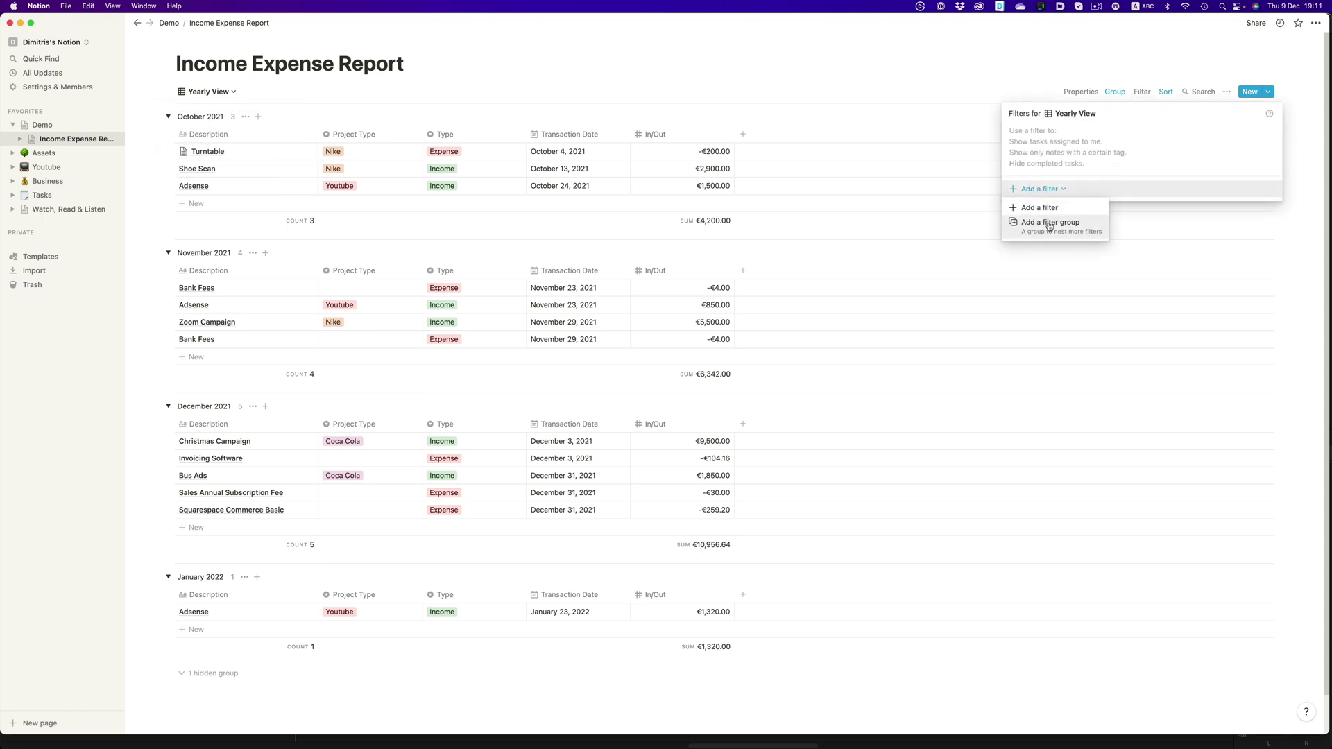
click(1049, 204)
click(1088, 223)
click(1108, 135)
click(1116, 182)
click(1212, 139)
double_click(1268, 159)
double_click(1267, 159)
double_click(1268, 158)
double_click(1267, 159)
click(1268, 159)
double_click(1268, 158)
click(1265, 191)
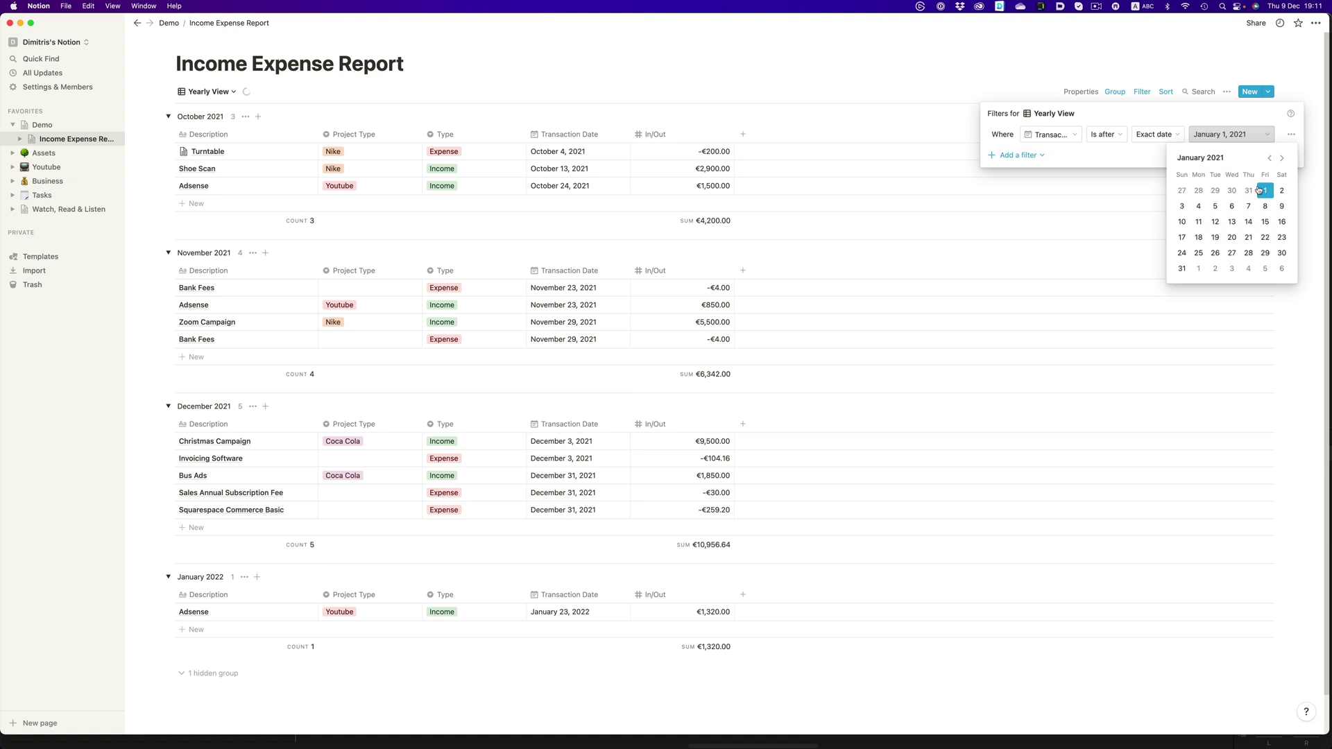
Add a second Yearly View filter where Transaction Date is before the exact date January 1, 2022.
click(1028, 157)
click(1028, 157)
click(1027, 171)
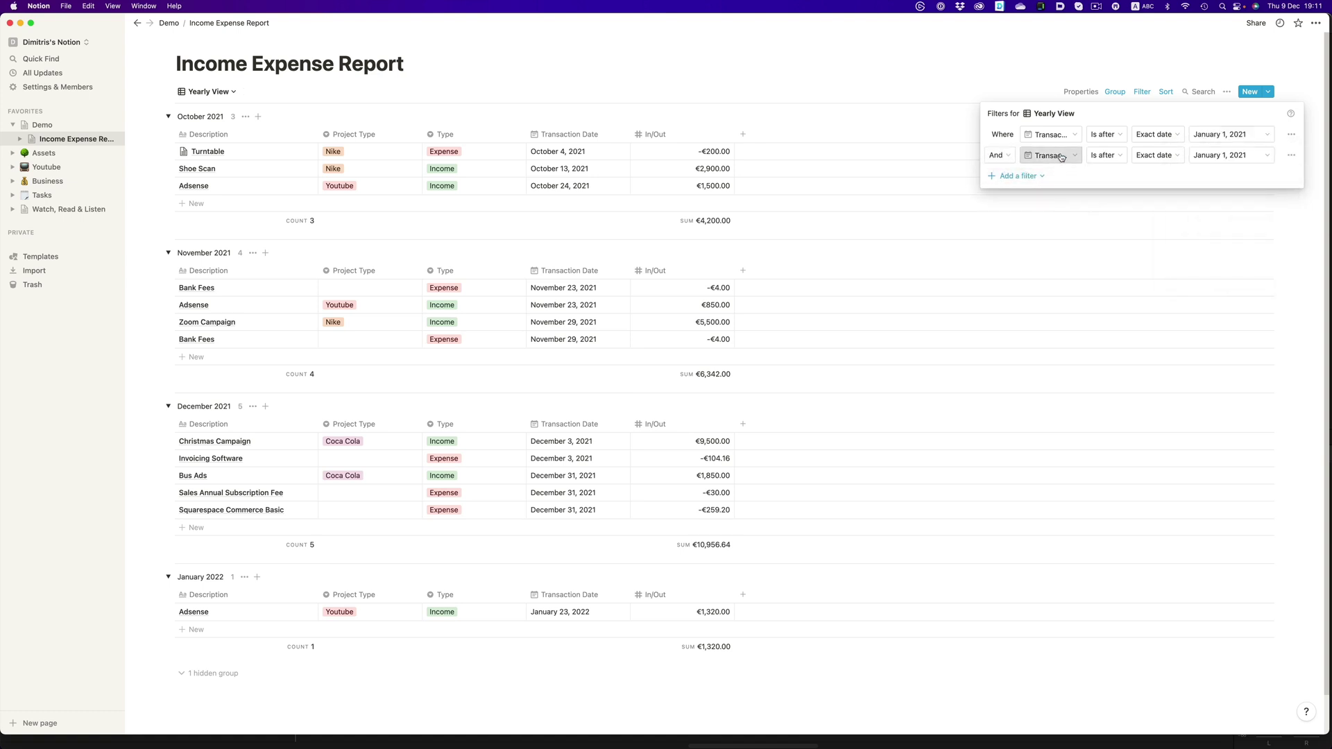
click(1103, 155)
click(1082, 189)
click(1231, 155)
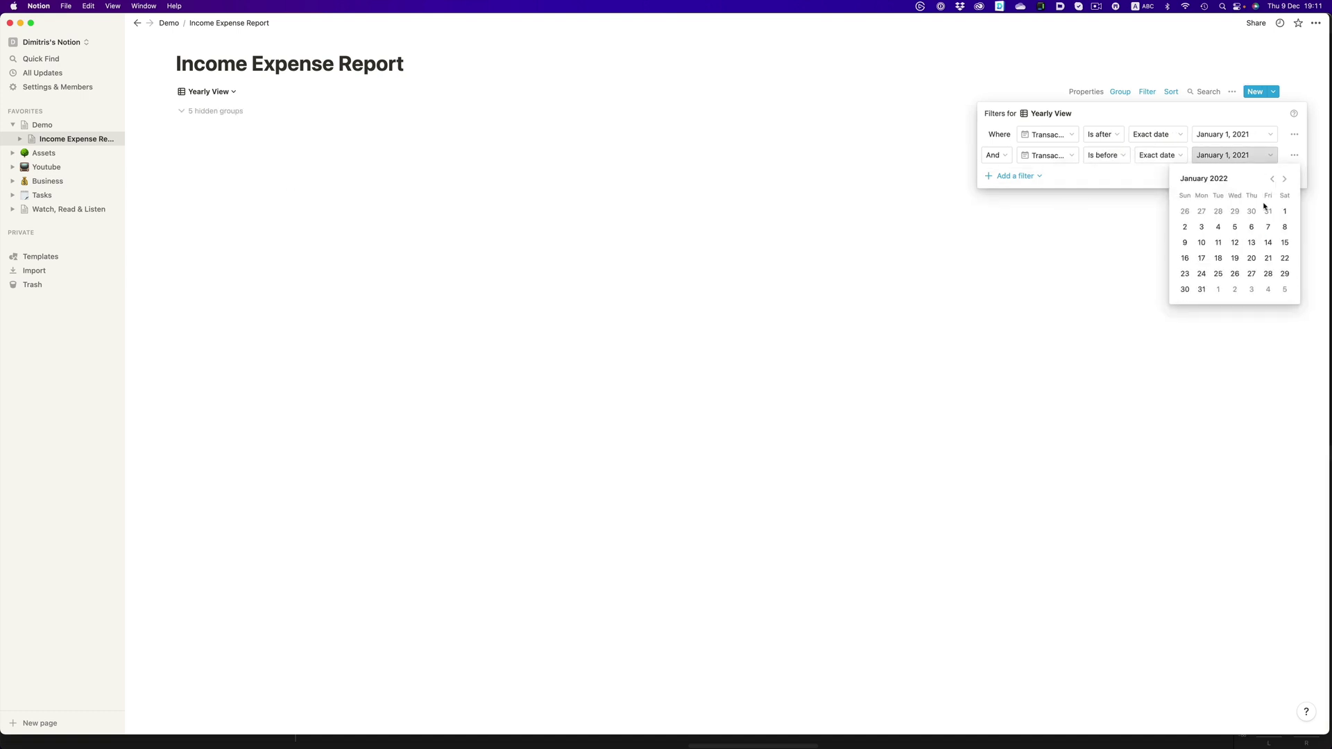
click(1284, 209)
click(1096, 60)
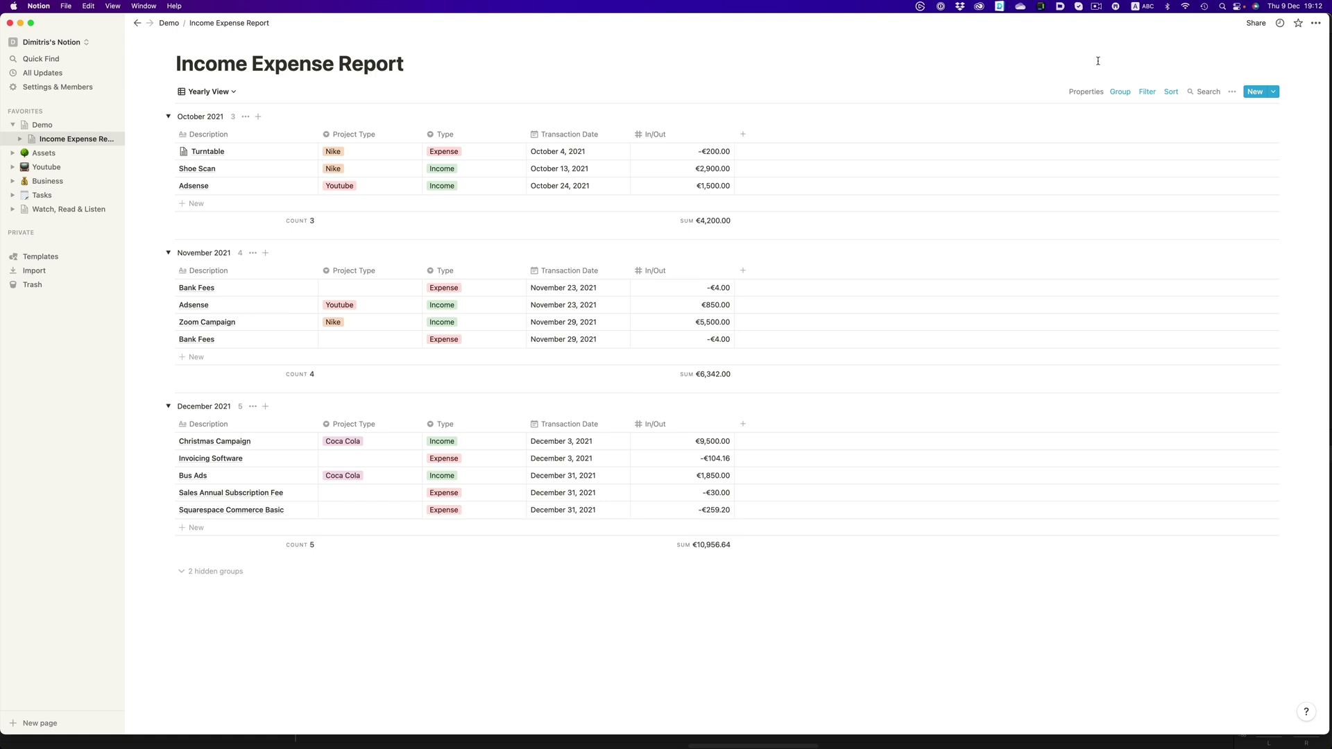
Group the Yearly View by Type instead of Transaction Date and hide empty groups.
click(1119, 92)
click(1165, 133)
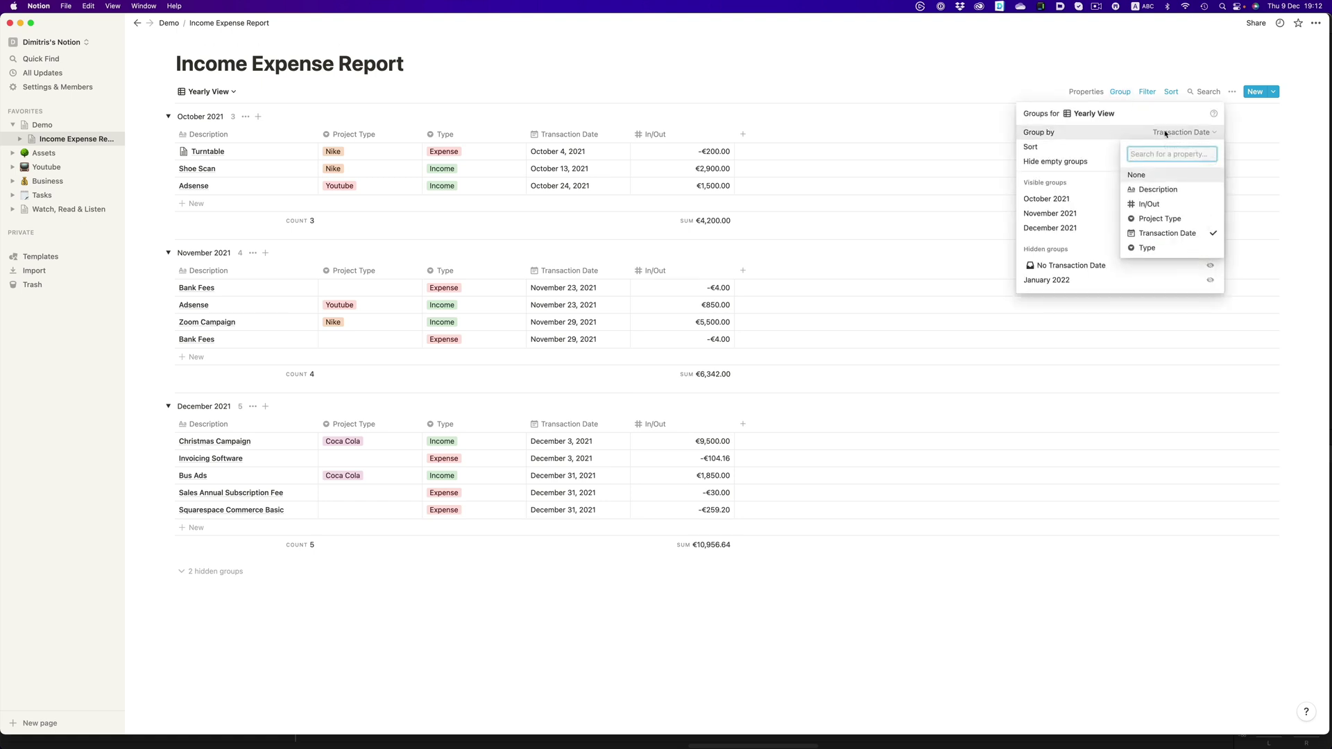
click(1166, 249)
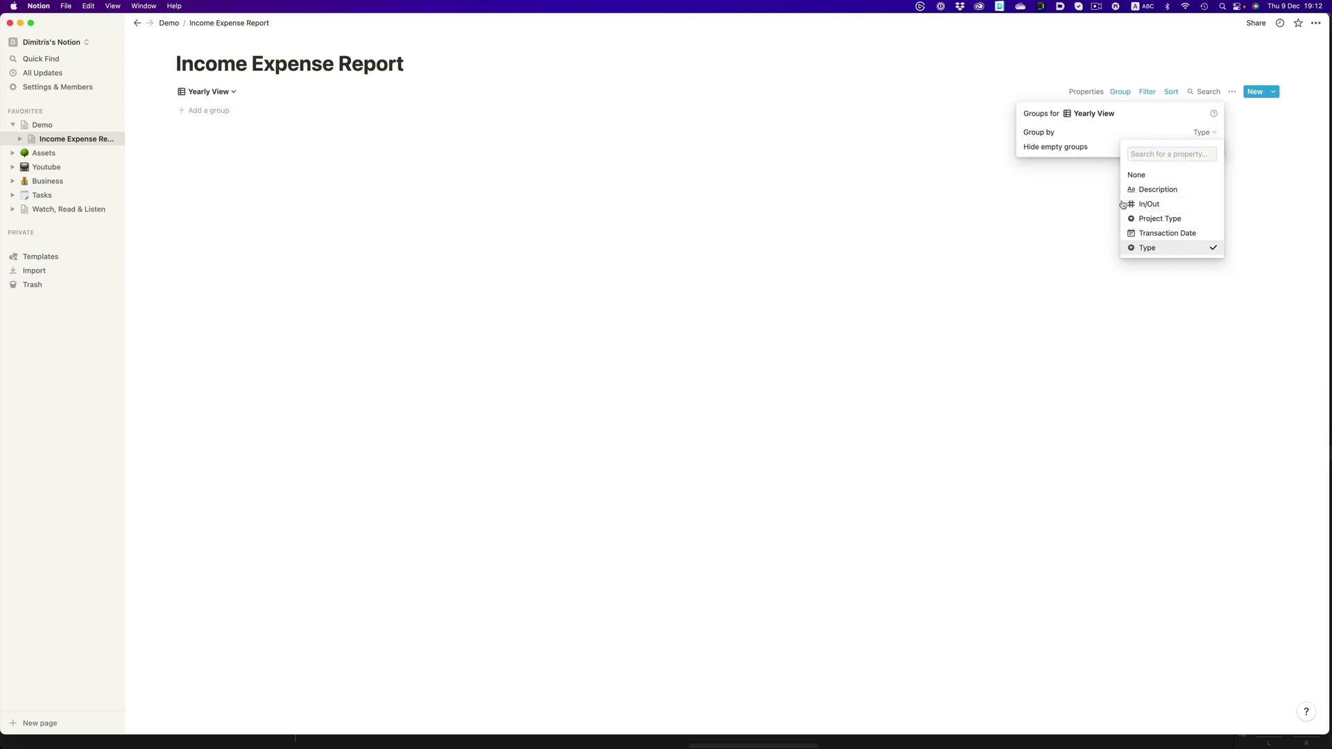
click(1108, 145)
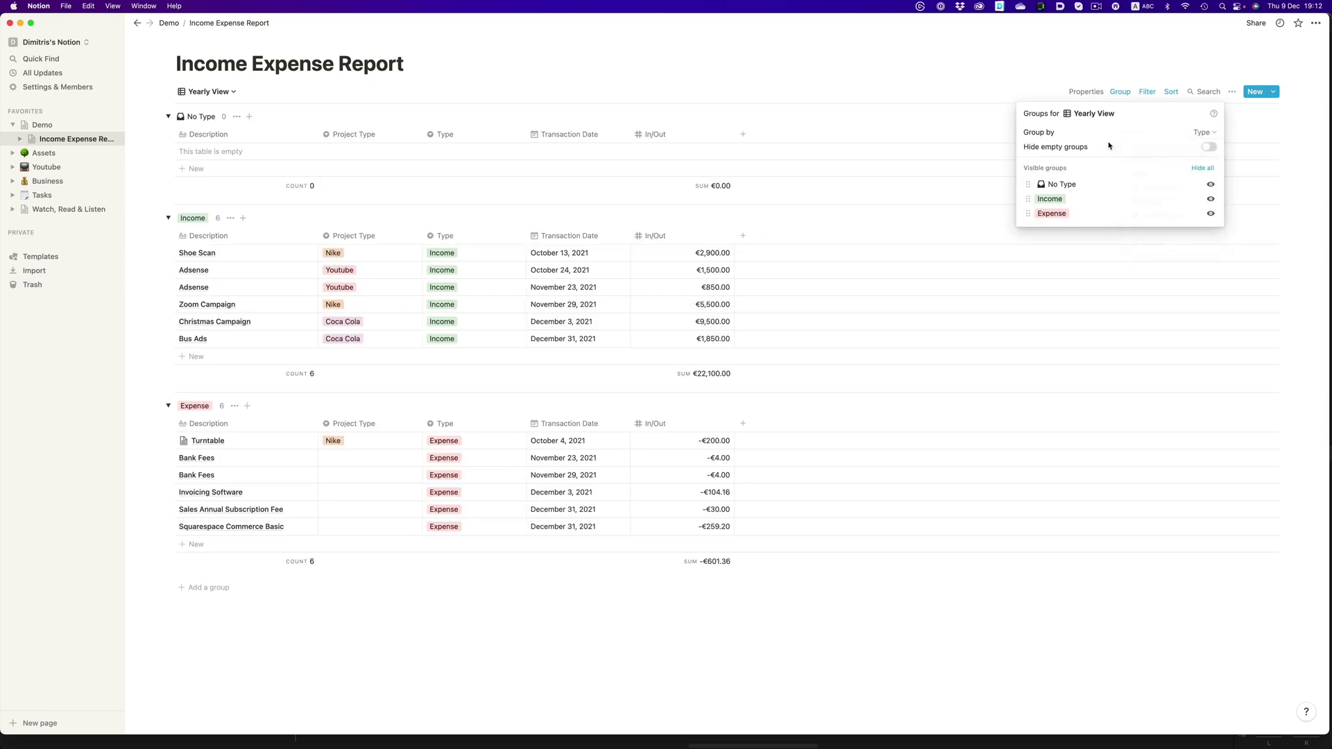
click(1209, 147)
click(1069, 510)
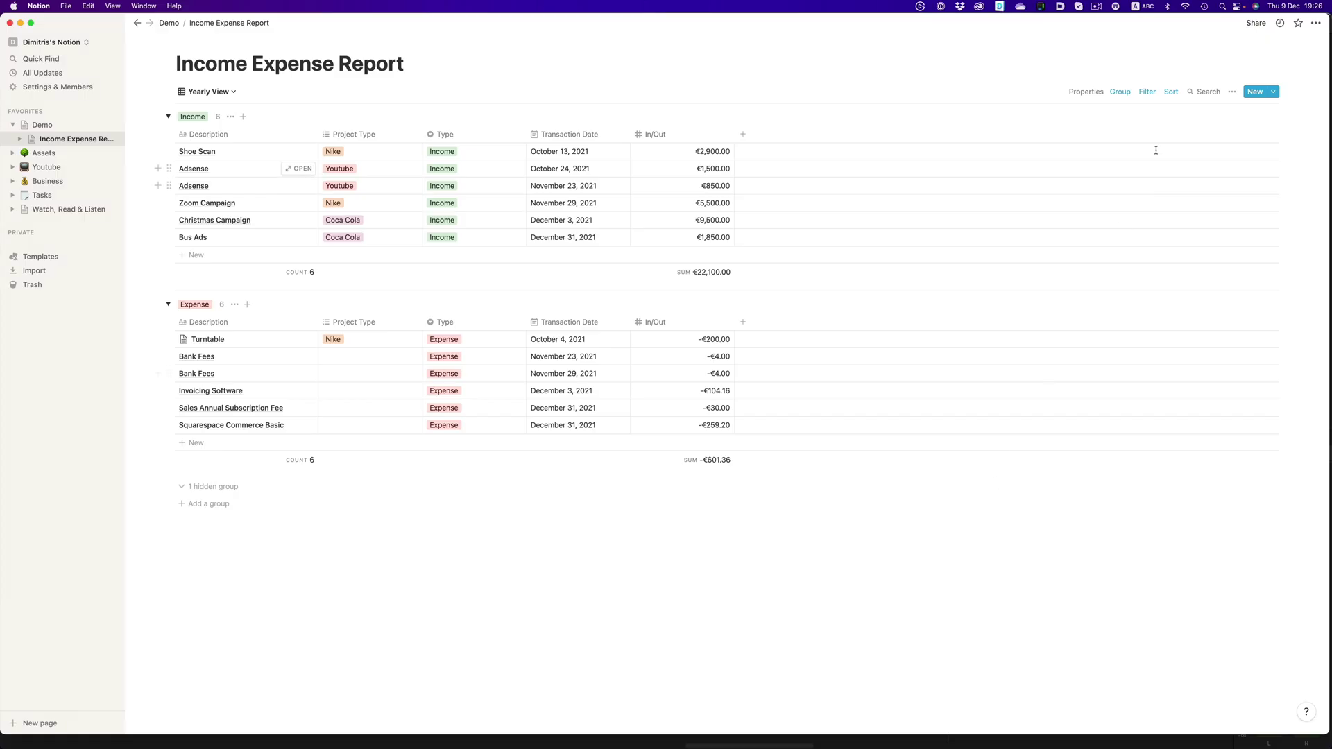
Search the Yearly View for "youtube", and clear the search.
click(1207, 91)
text(youtube)
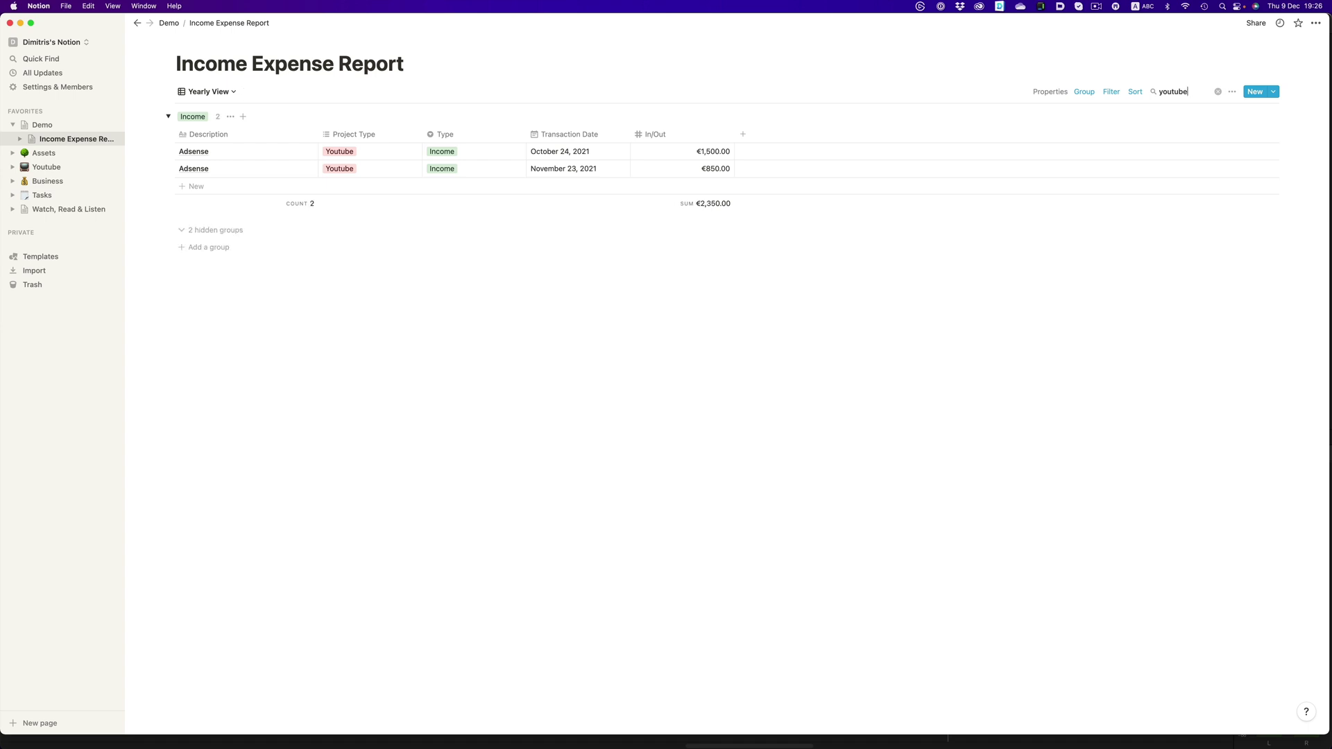
click(1219, 94)
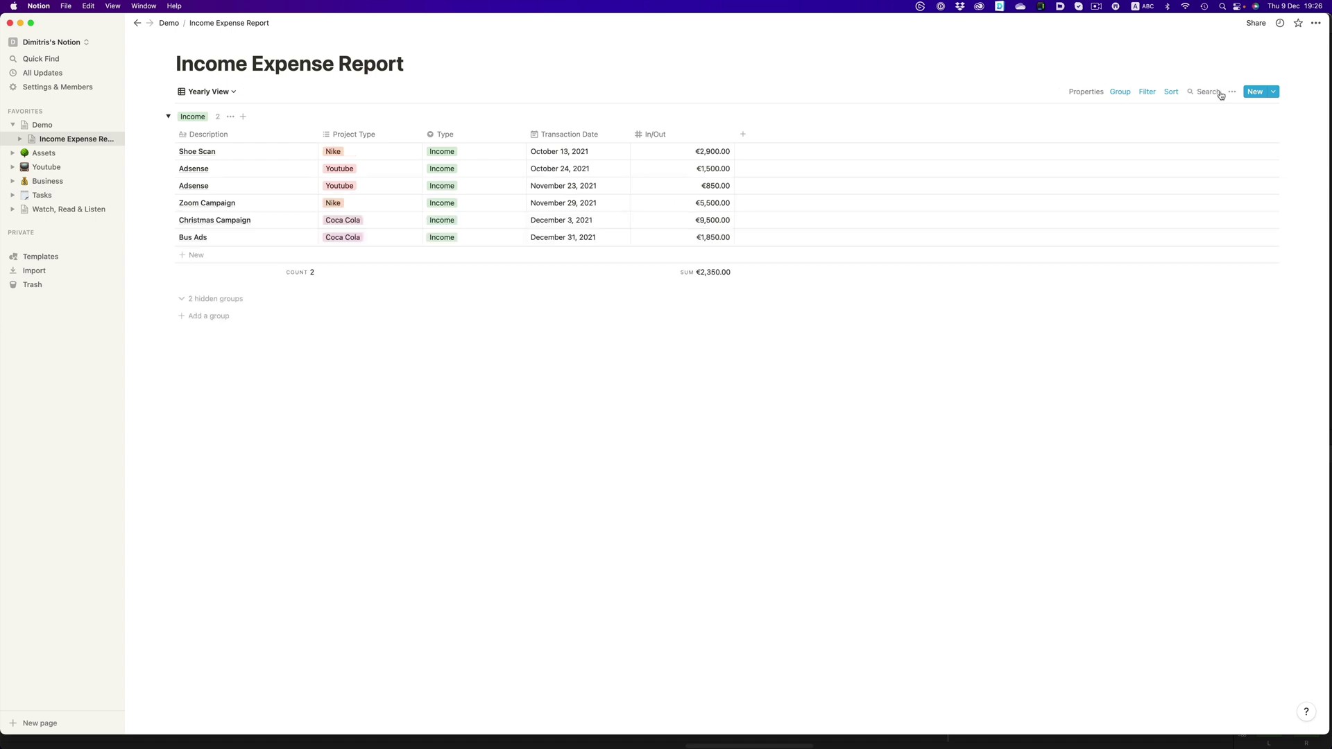
Duplicate the Yearly View and name the copy "Youtube Overview".
click(229, 95)
click(285, 159)
click(287, 388)
text(Youtube Overview)
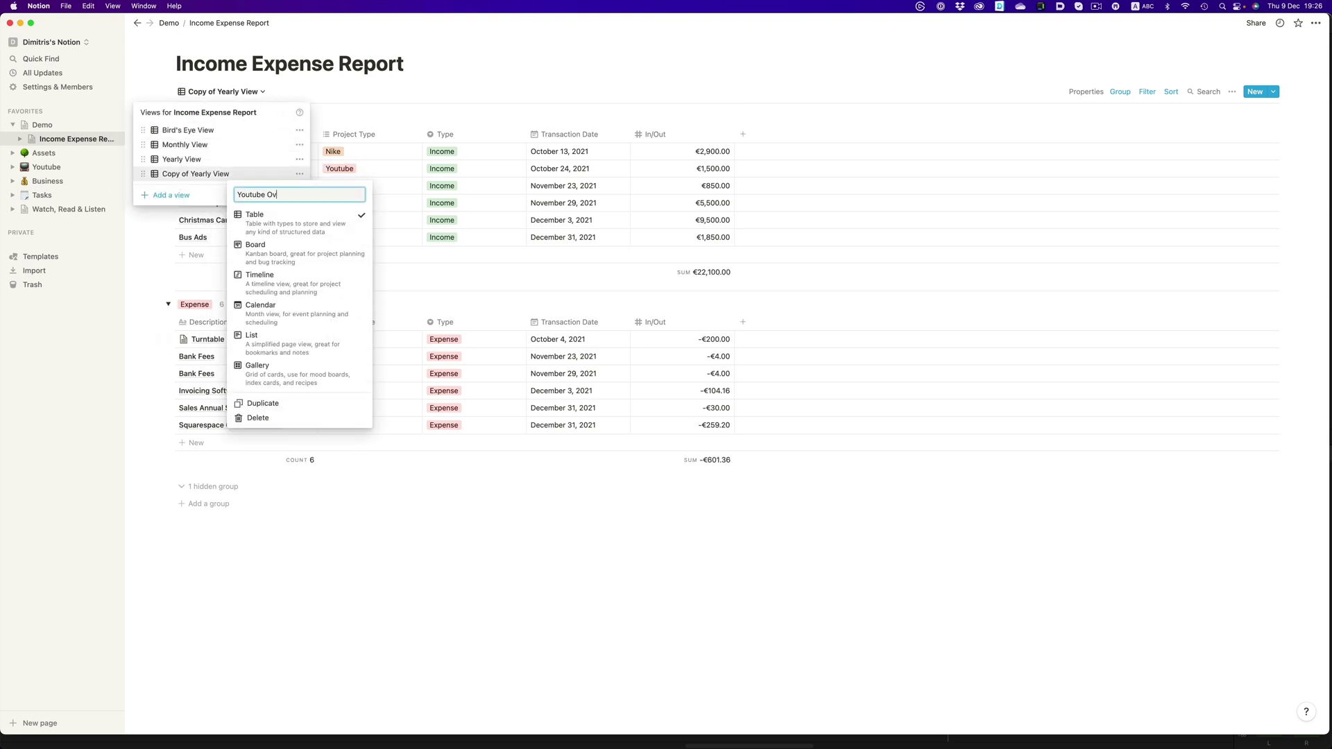
key(Return)
Add a filter to the Youtube Overview where Project Type contains Youtube.
click(1147, 92)
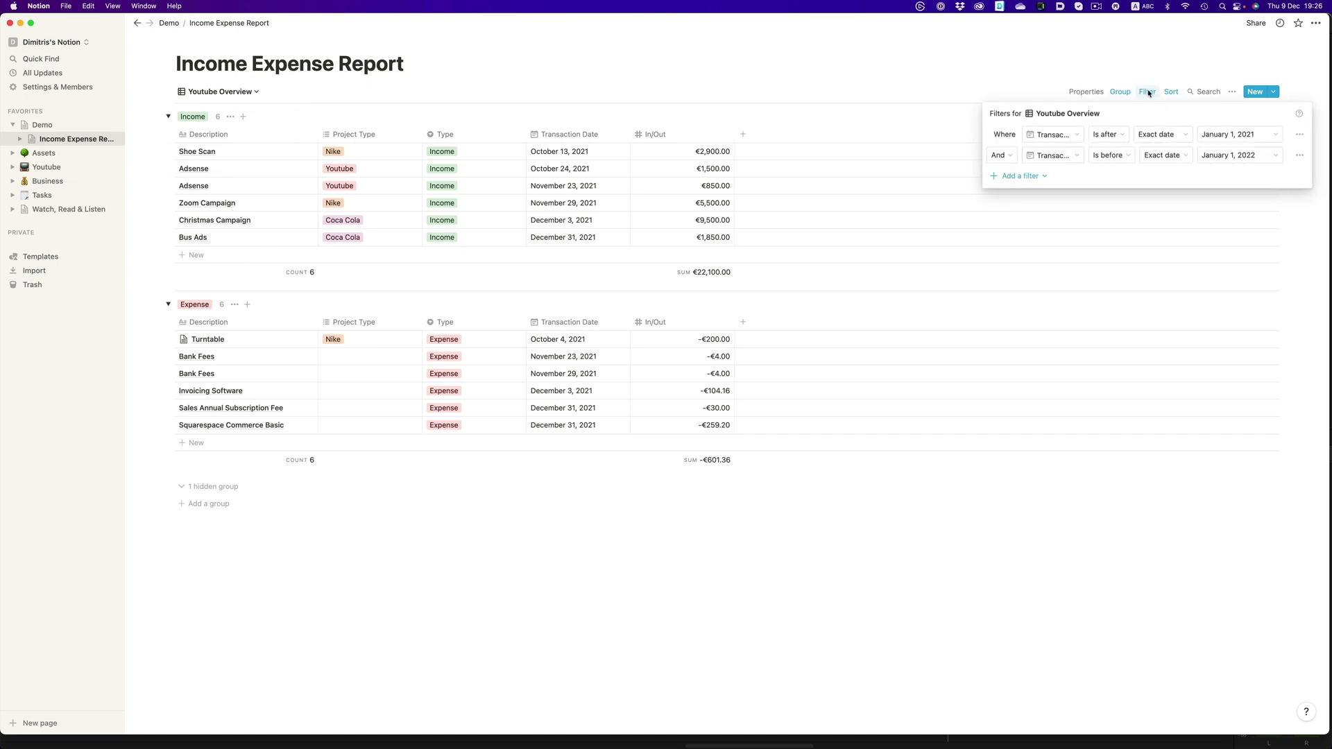
click(1033, 176)
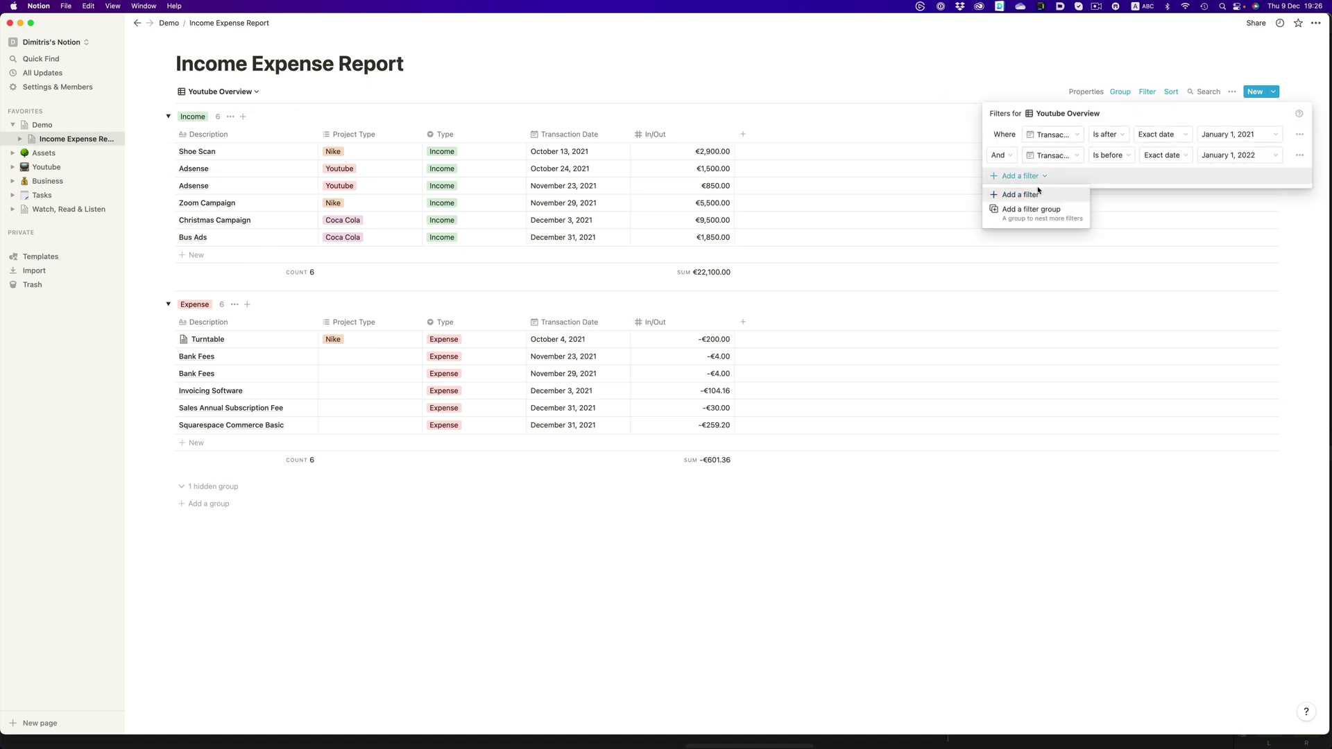
click(1020, 194)
click(1052, 177)
click(1054, 250)
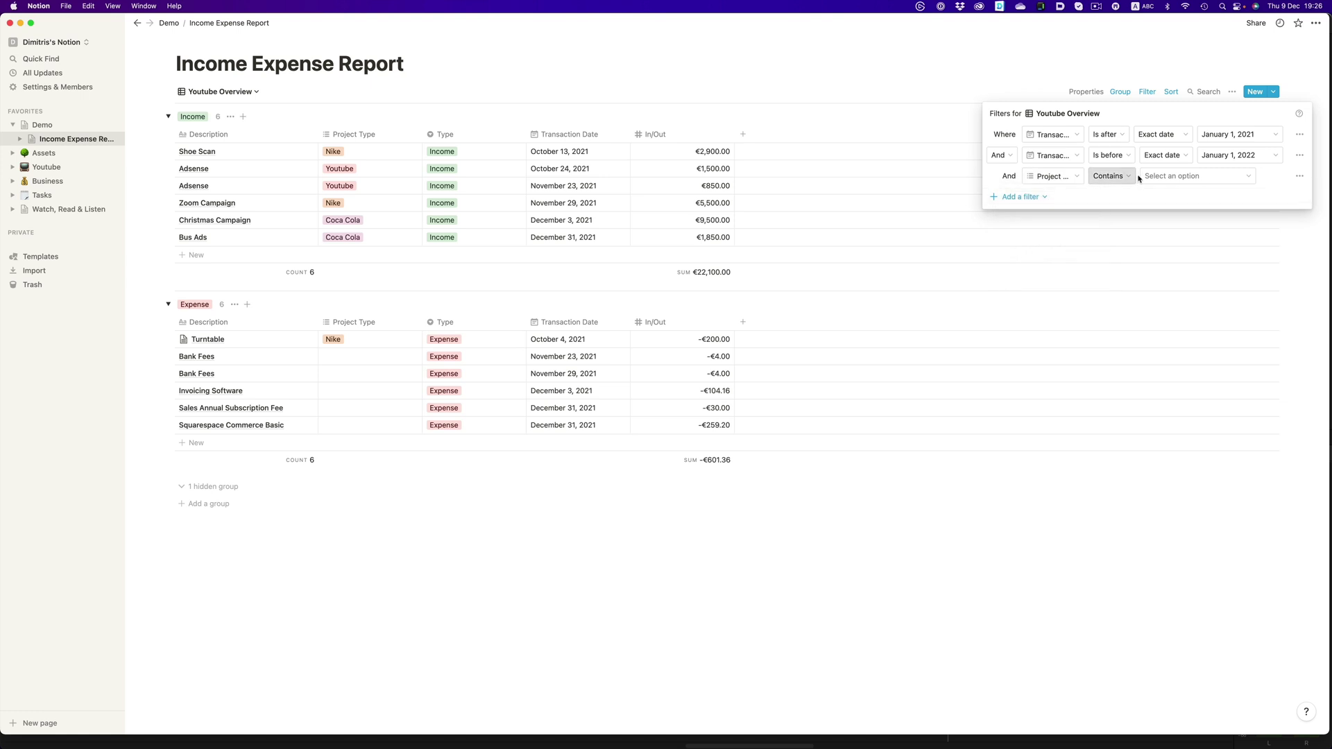
click(1143, 176)
click(1166, 249)
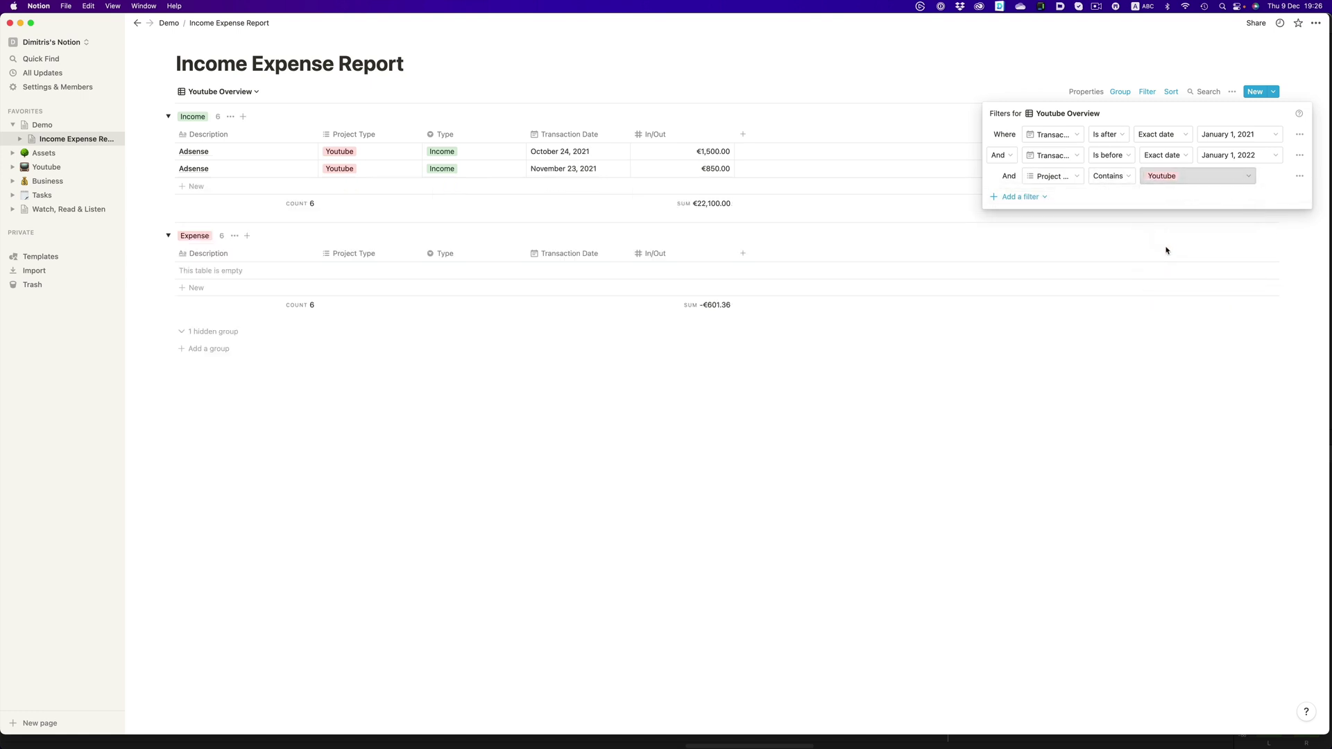
click(1020, 326)
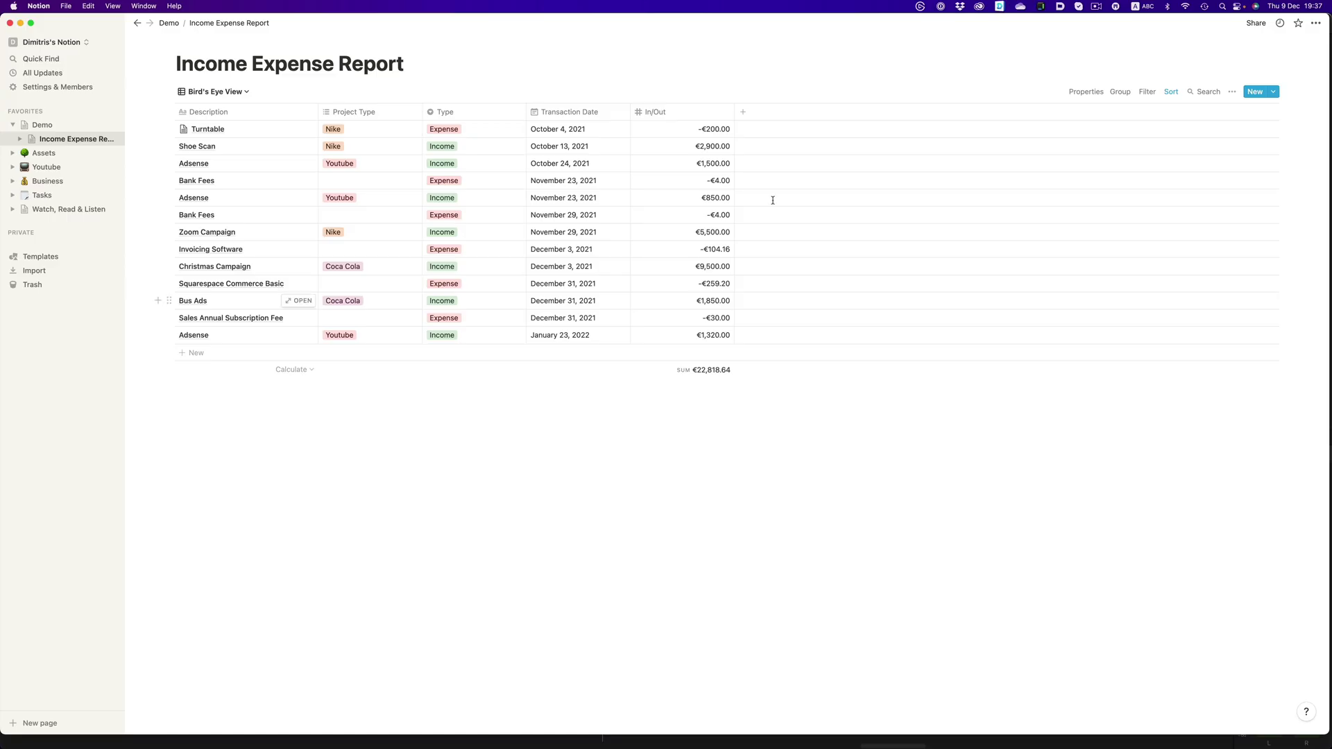
Add a number column named "In" after In/Out in the Bird's Eye View, formatted in euros.
click(742, 112)
mouse_move(761, 175)
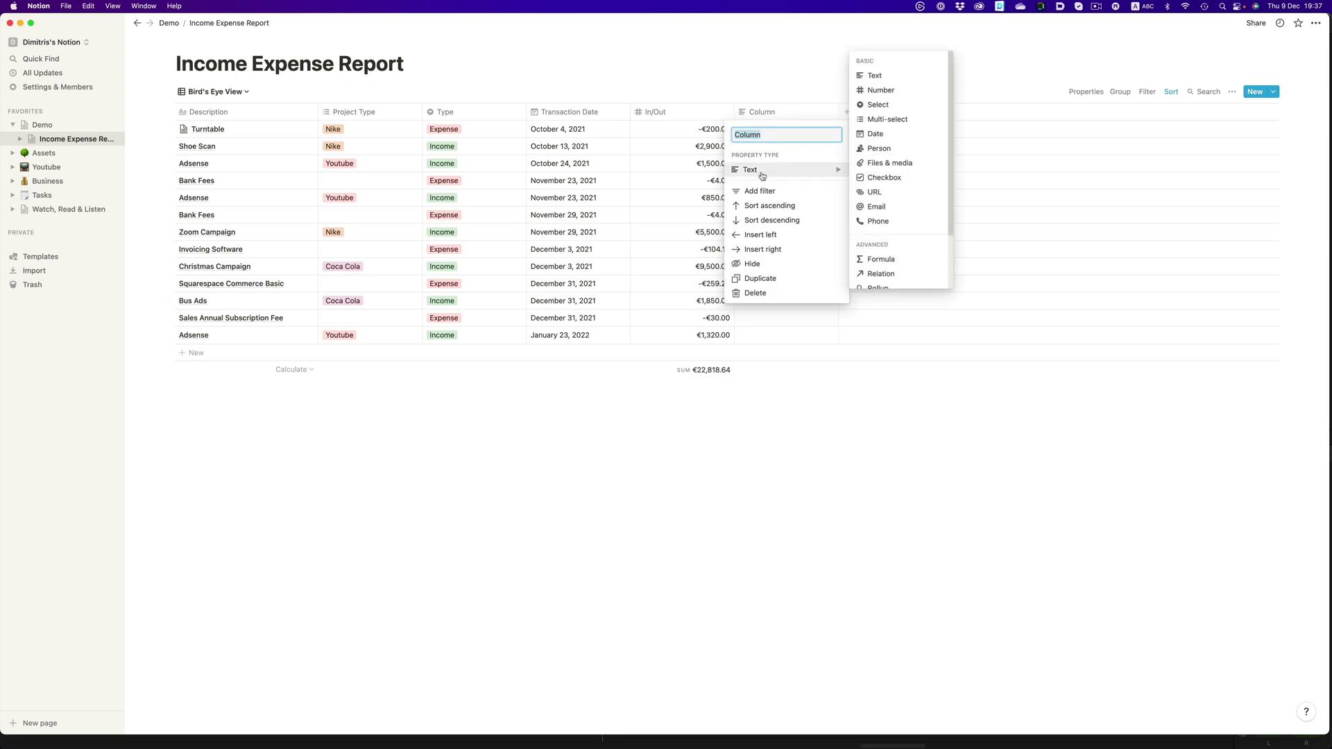
click(879, 90)
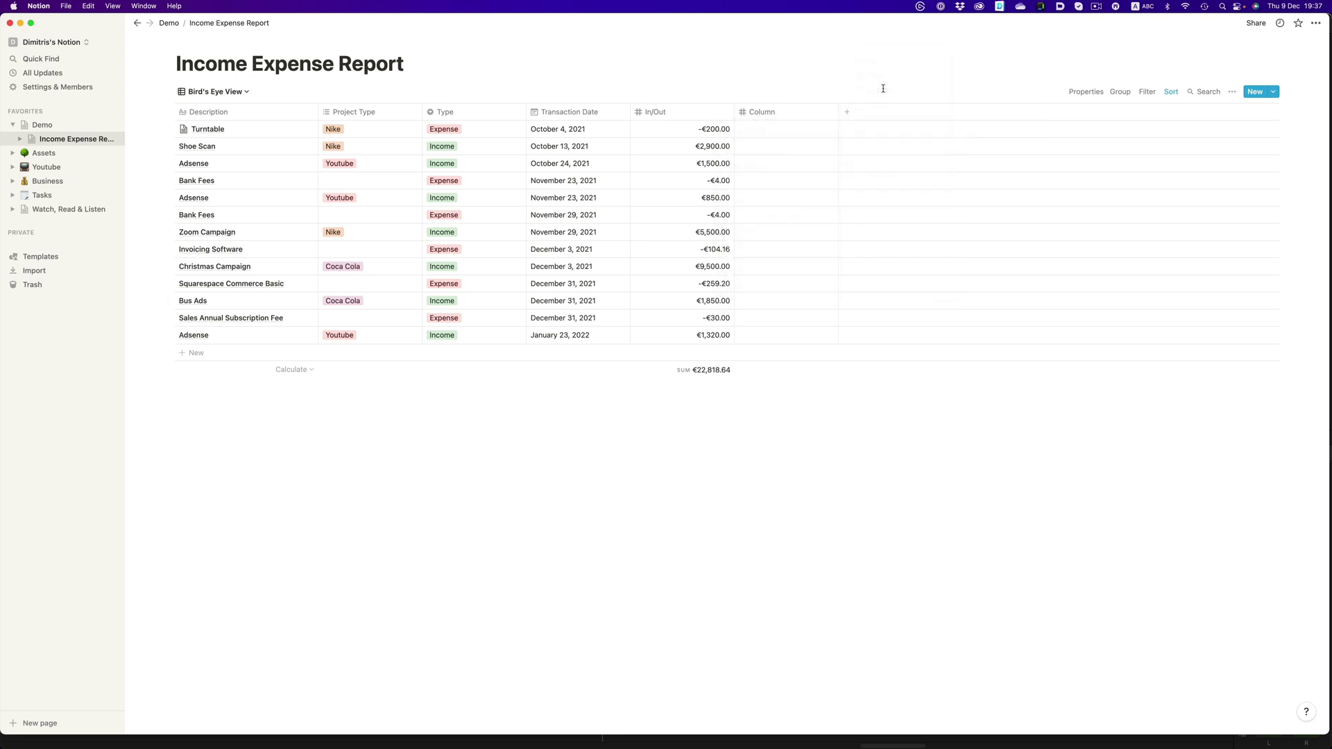
click(743, 129)
click(706, 214)
click(762, 111)
text(In)
key(Return)
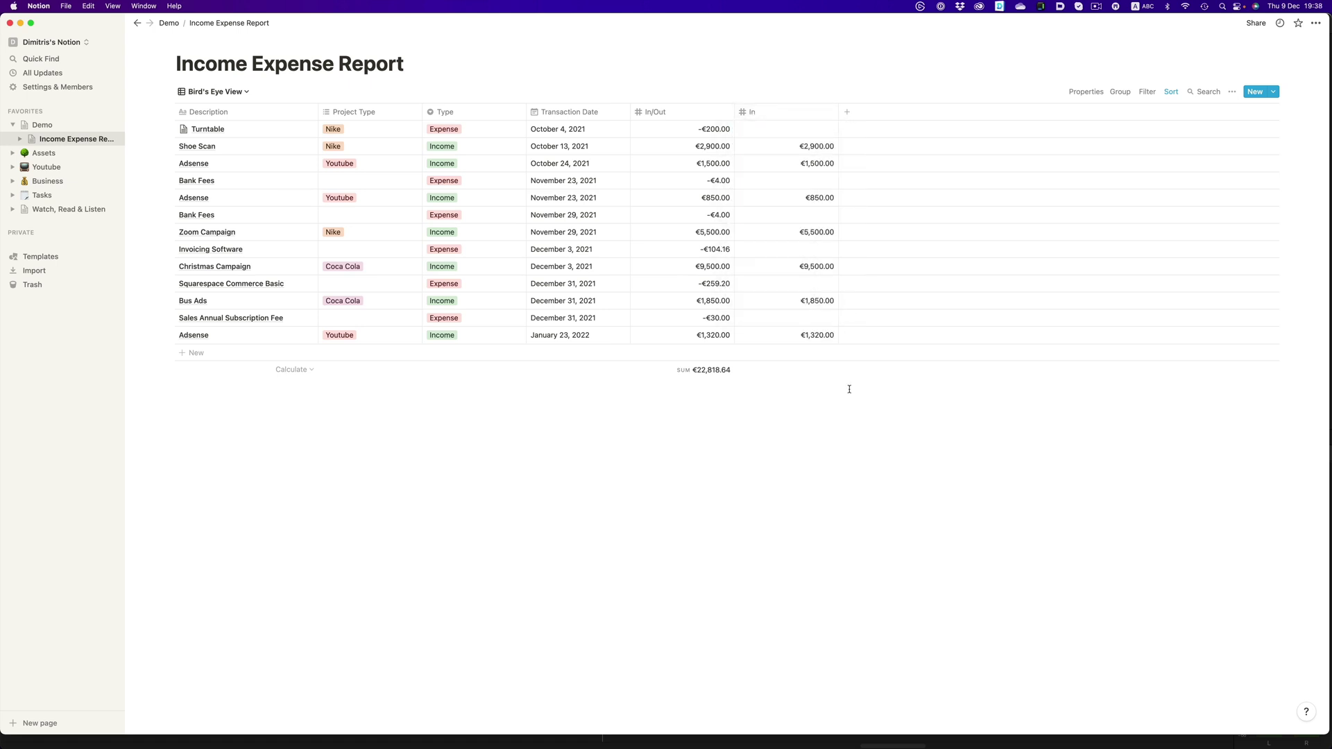
Add a number column named "Out" after the In column, formatted in euros.
click(846, 111)
click(888, 166)
click(986, 89)
click(847, 129)
click(846, 214)
click(877, 112)
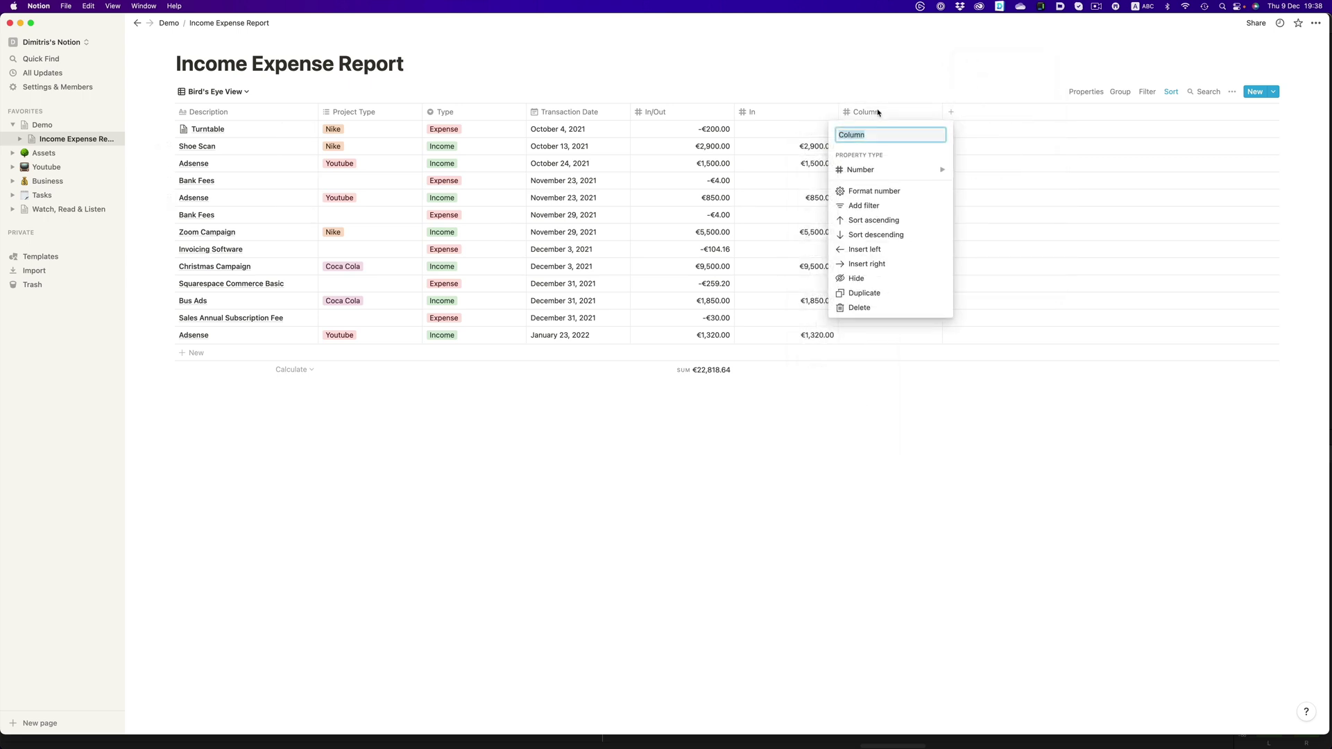
key(Return)
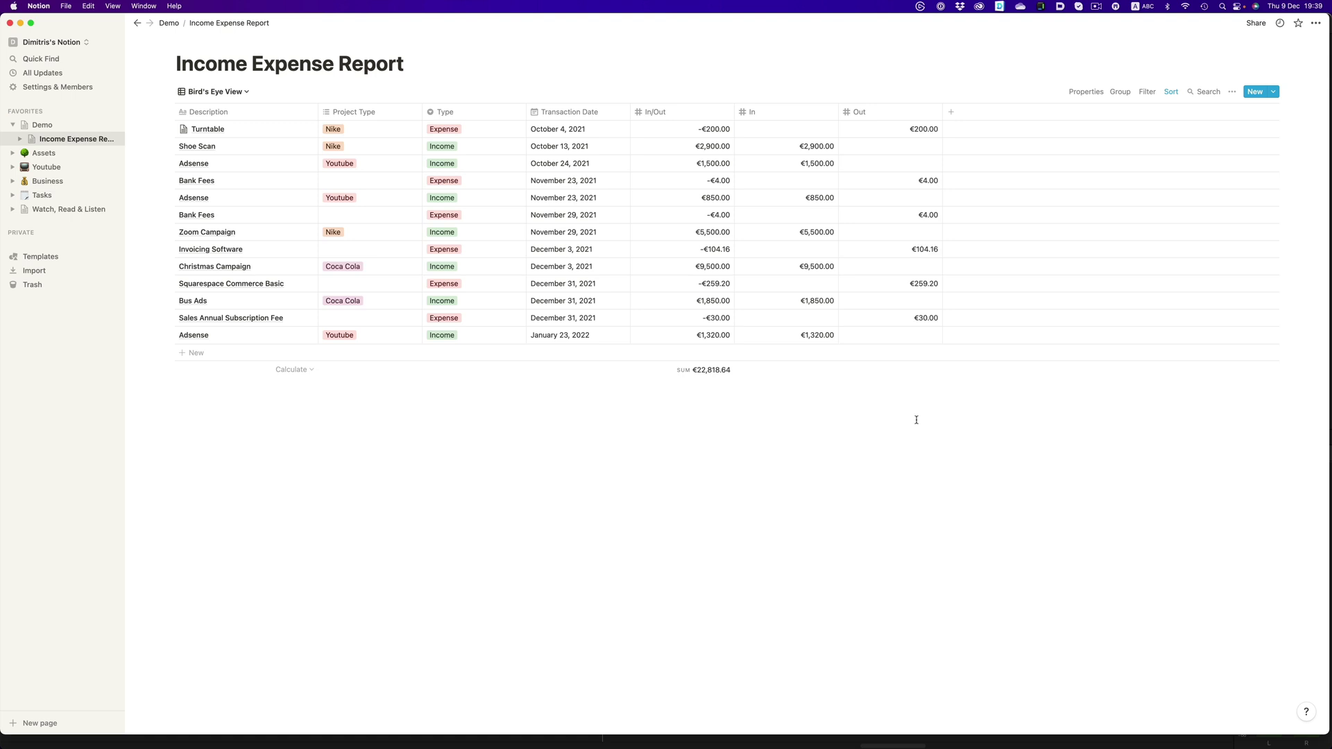
Delete the In/Out column and move the In and Out columns between Project Type and Type.
click(693, 111)
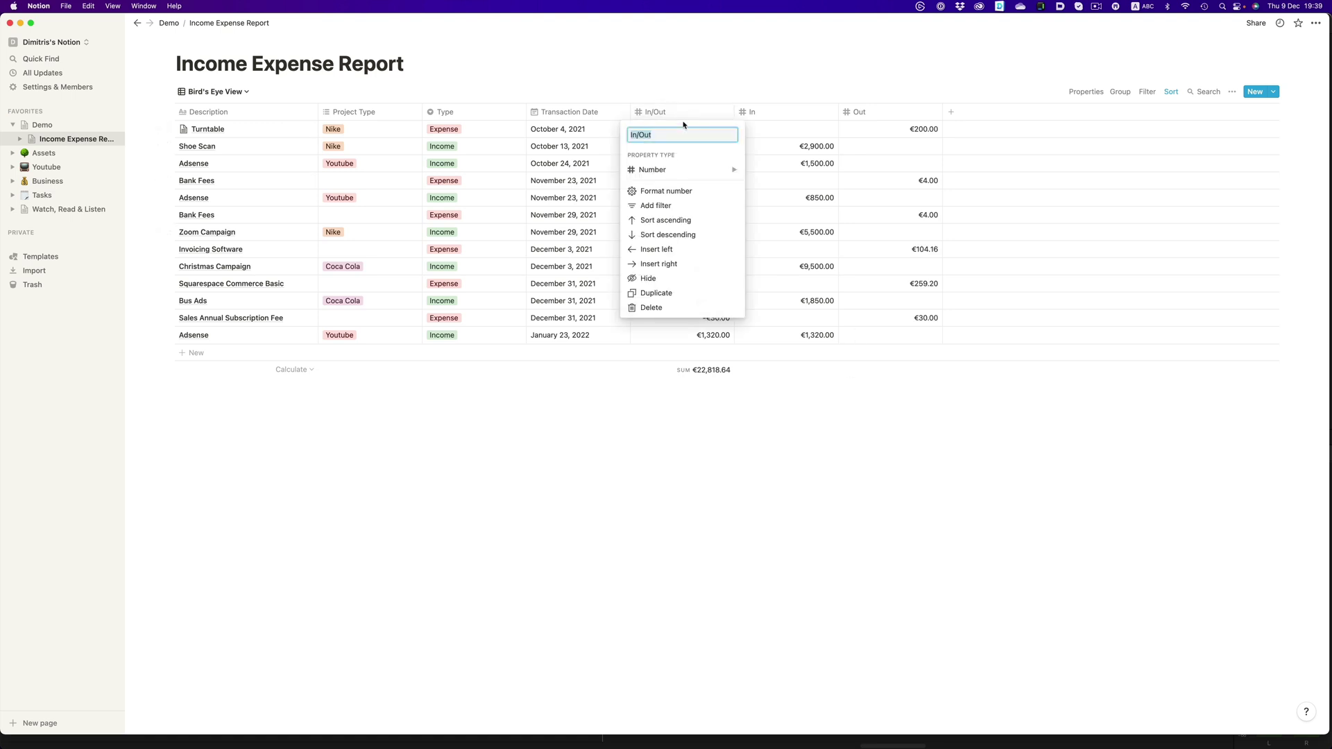
click(651, 308)
click(671, 385)
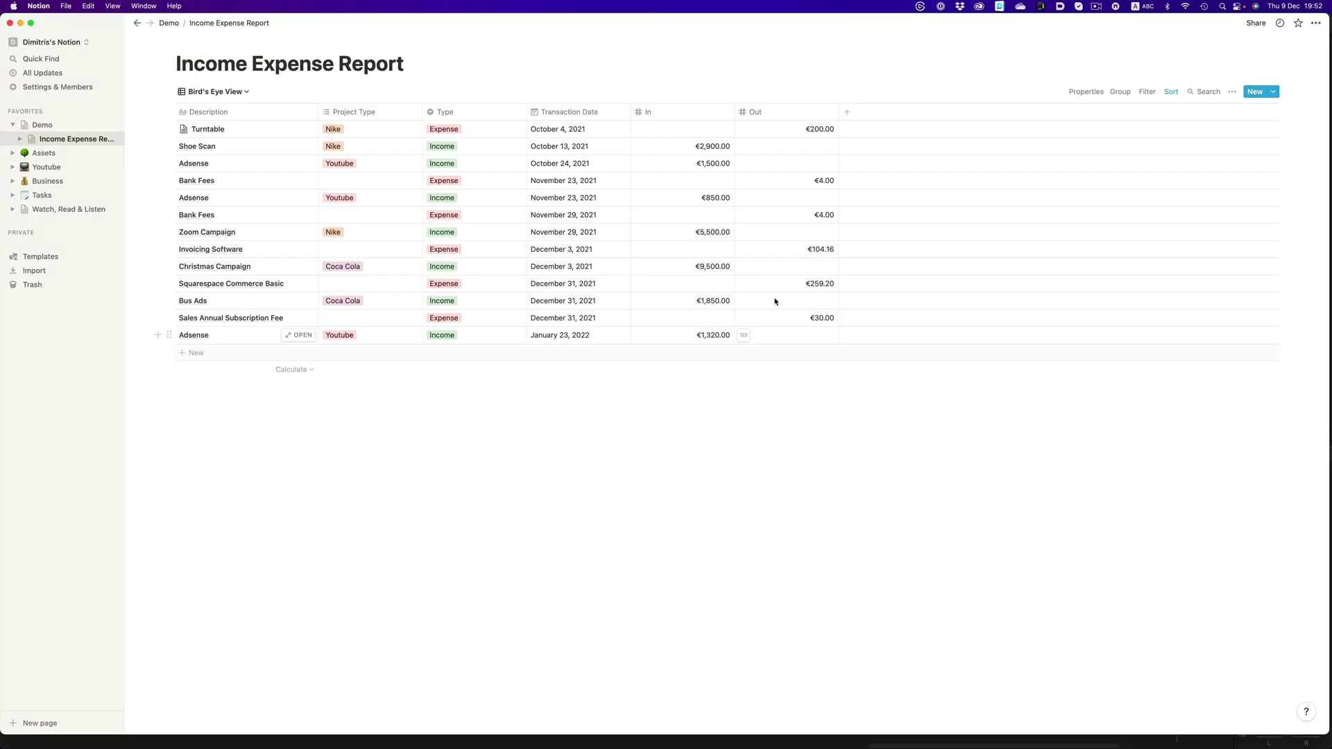
drag(693, 118, 479, 119)
drag(770, 118, 571, 119)
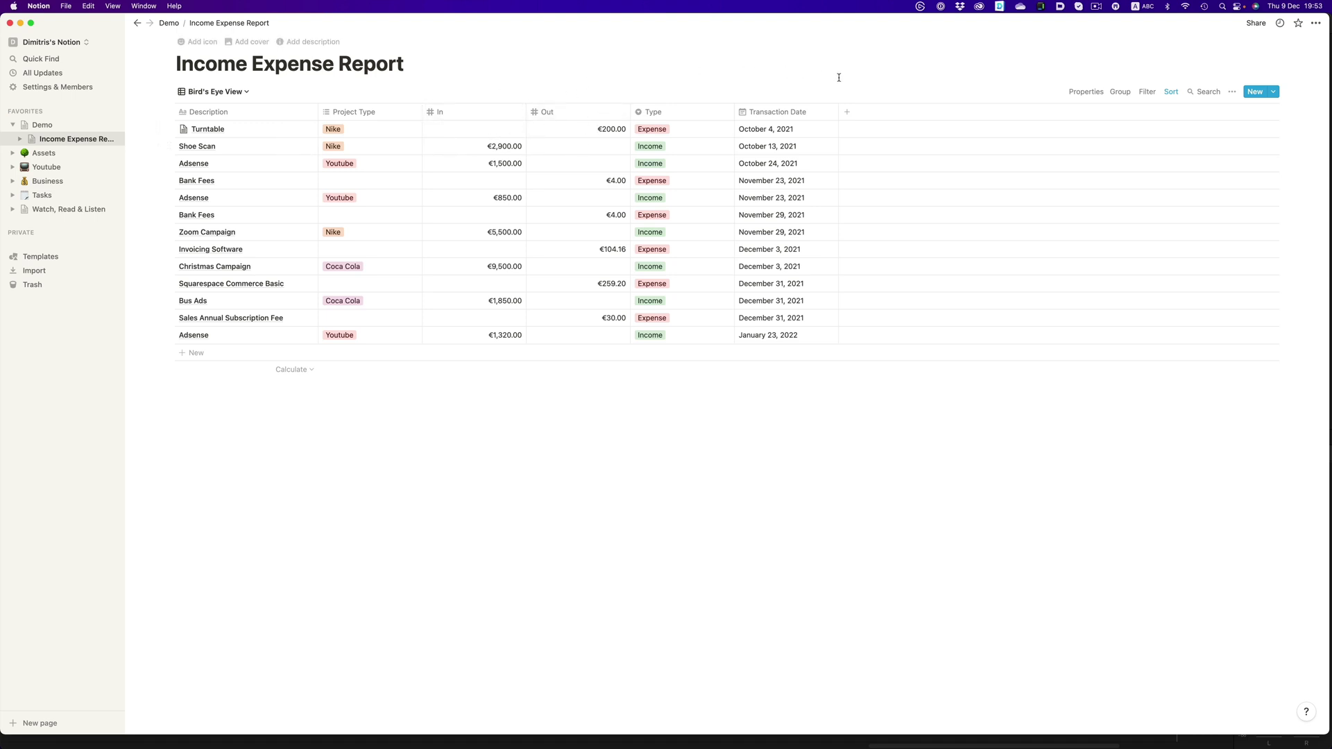
Add a formula column named "In Out Result" after the Transaction Date column.
click(846, 112)
mouse_move(862, 169)
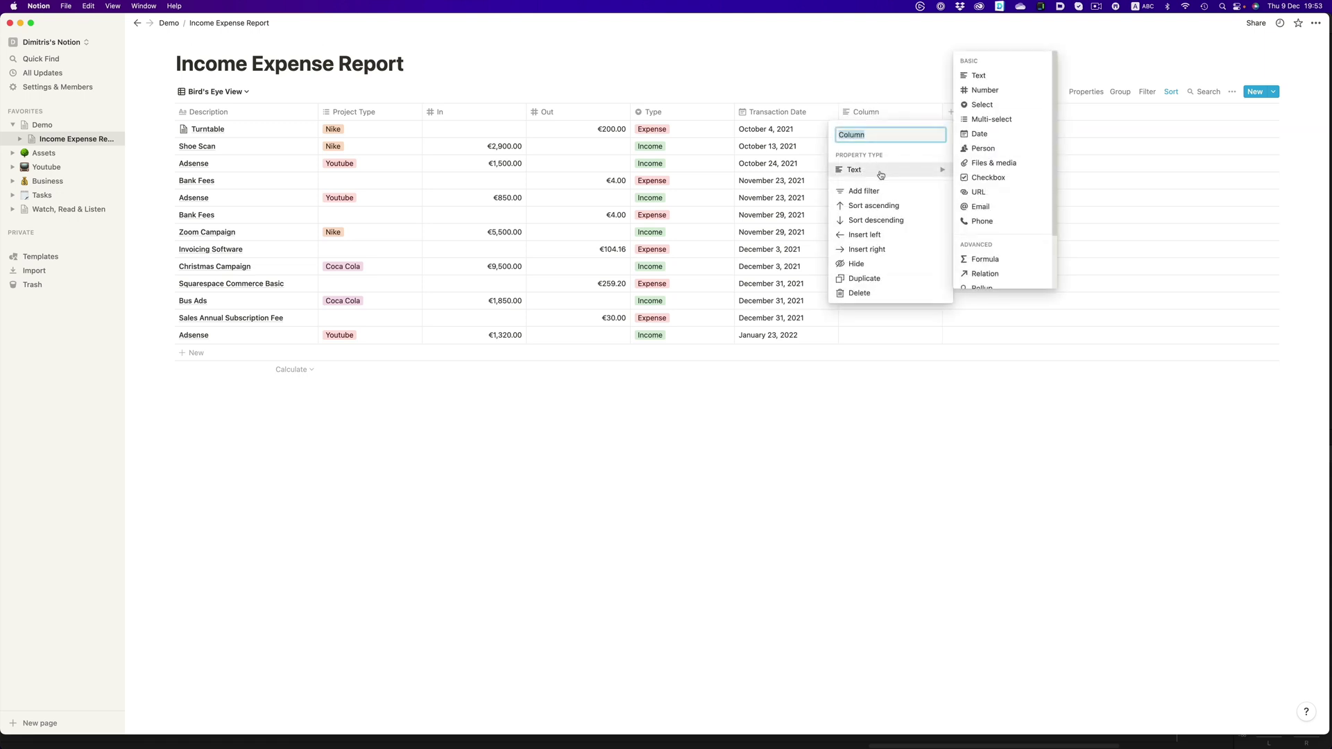
click(982, 259)
click(871, 112)
text(In )
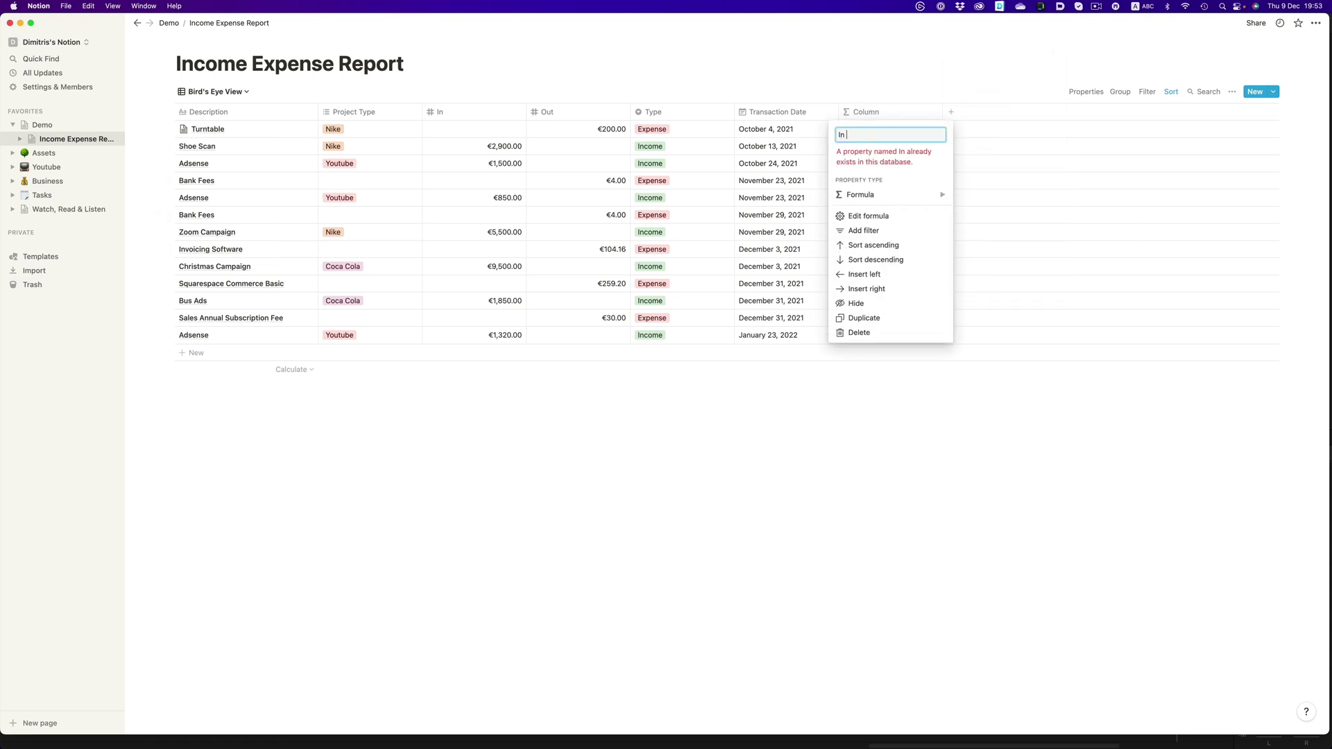
text(Out Result)
key(Return)
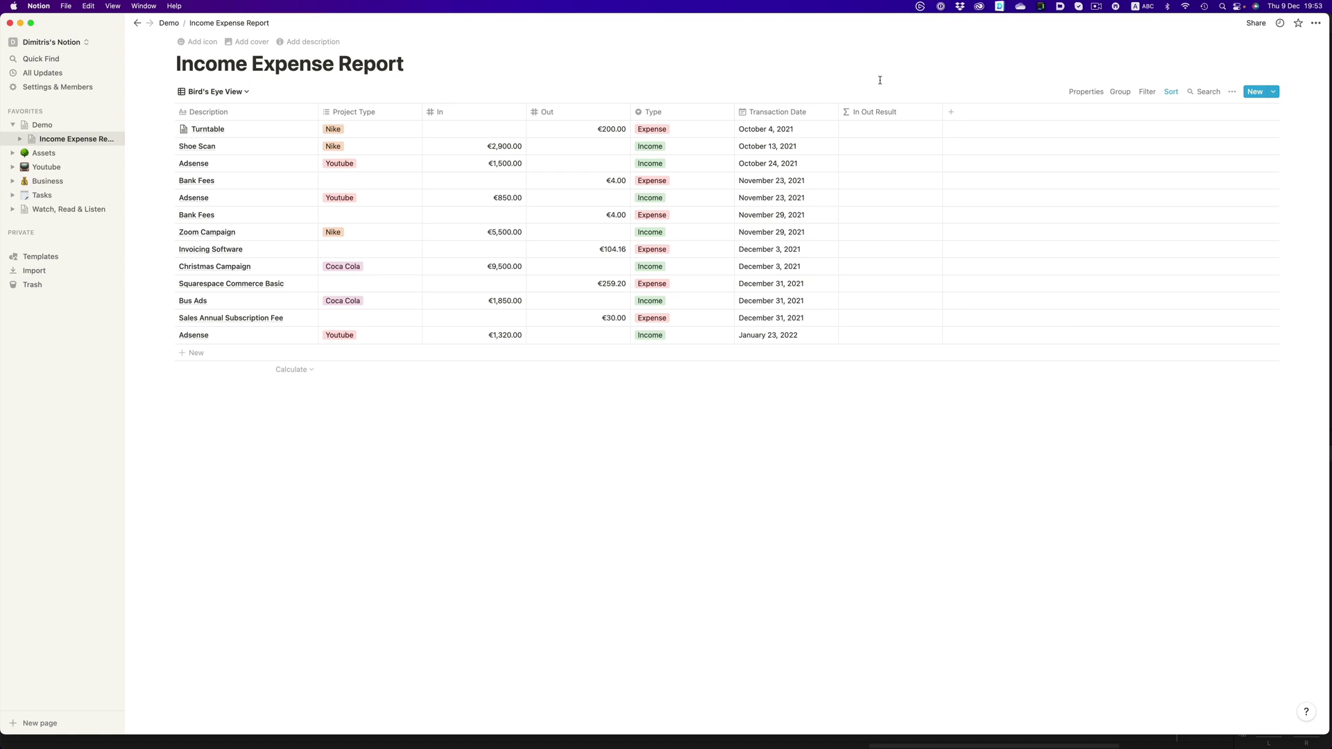
Set the In Out Result formula to the In property minus the Out property and add a Sum calculation beneath the column.
click(876, 130)
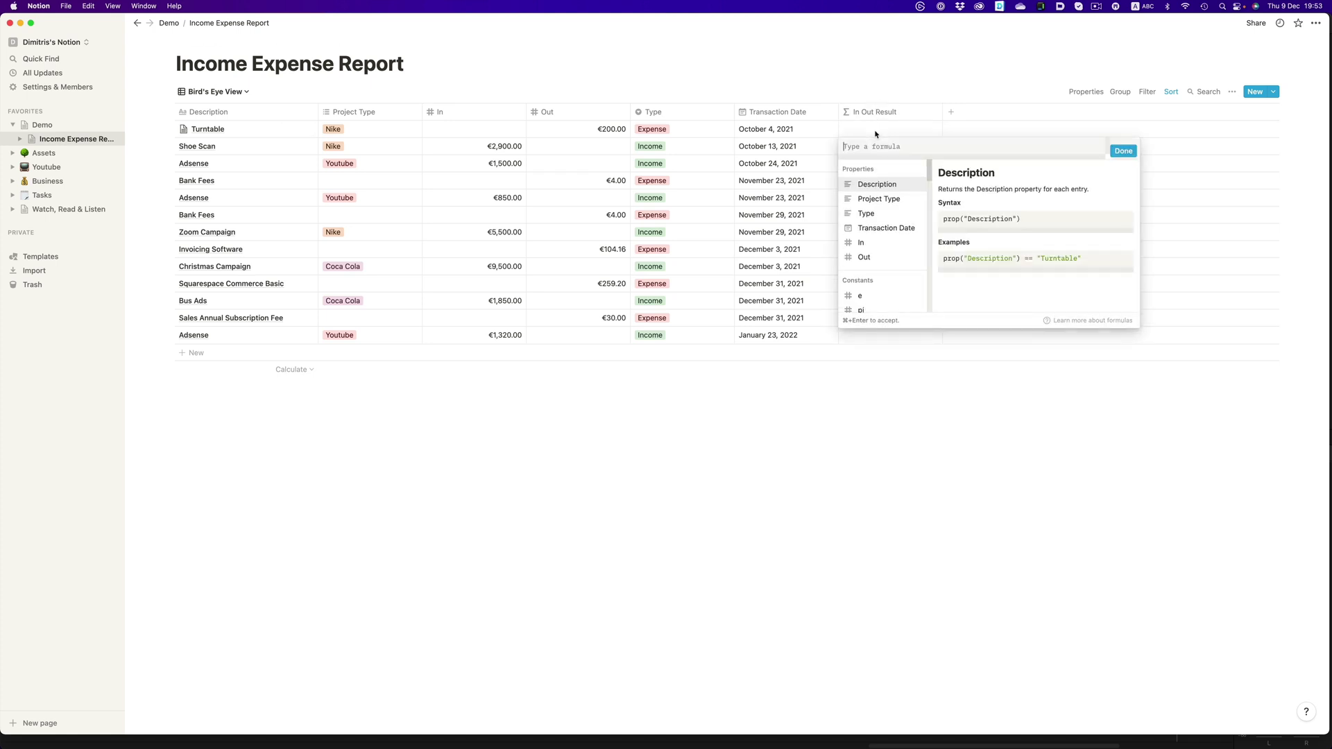
scroll(867, 218, down, 10)
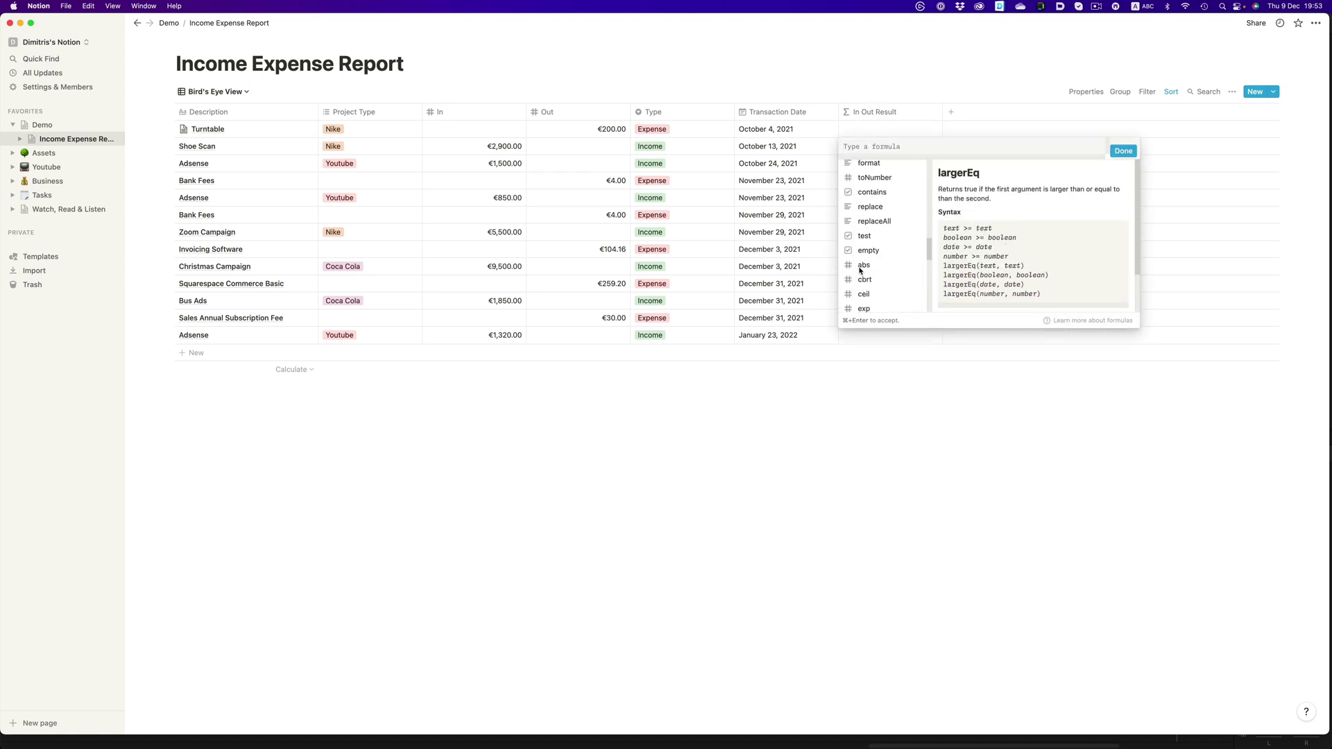
scroll(860, 270, up, 10)
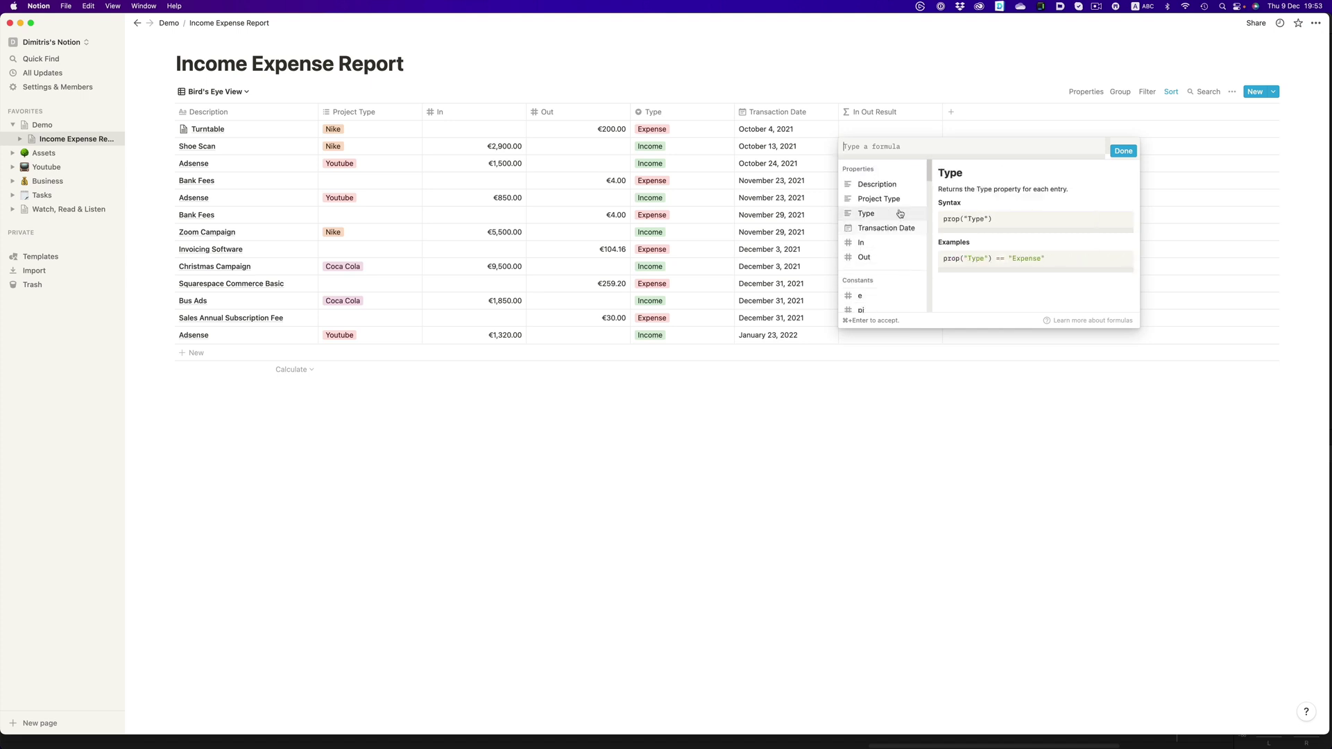
text(-)
click(863, 257)
click(1123, 151)
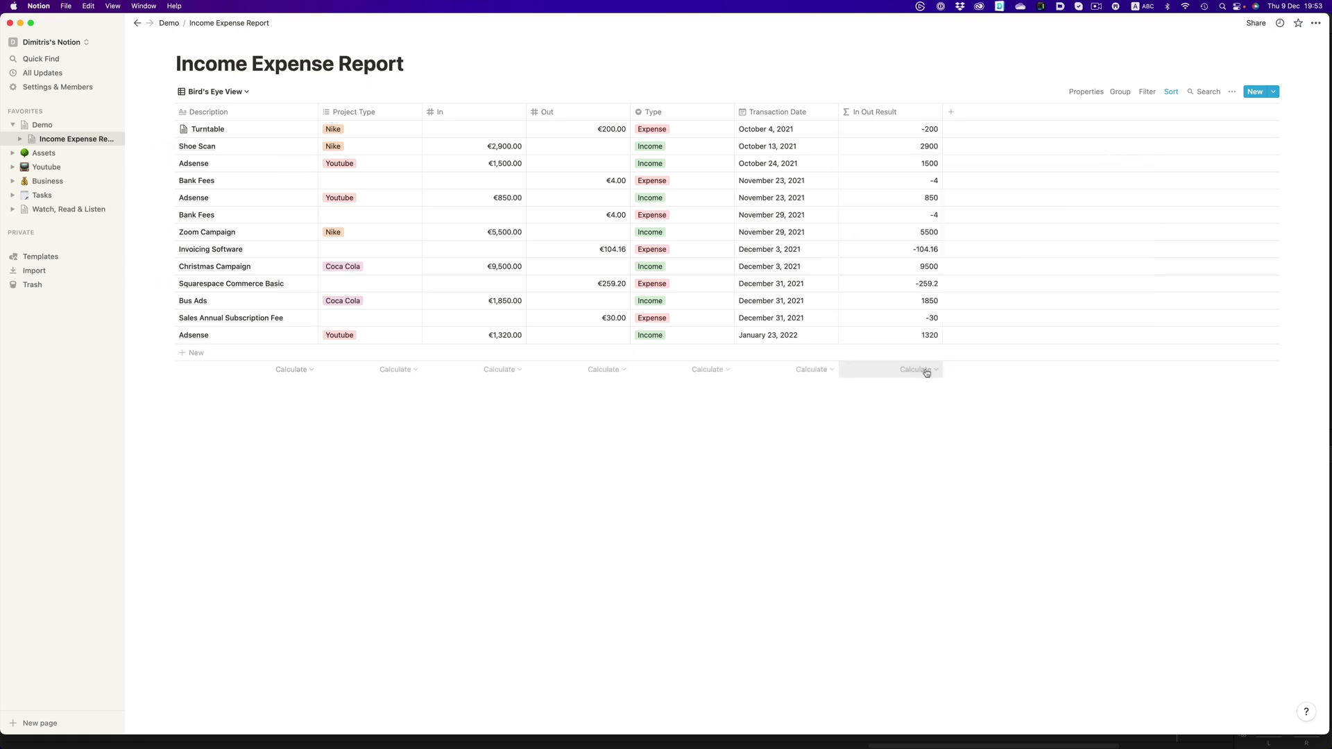
click(922, 372)
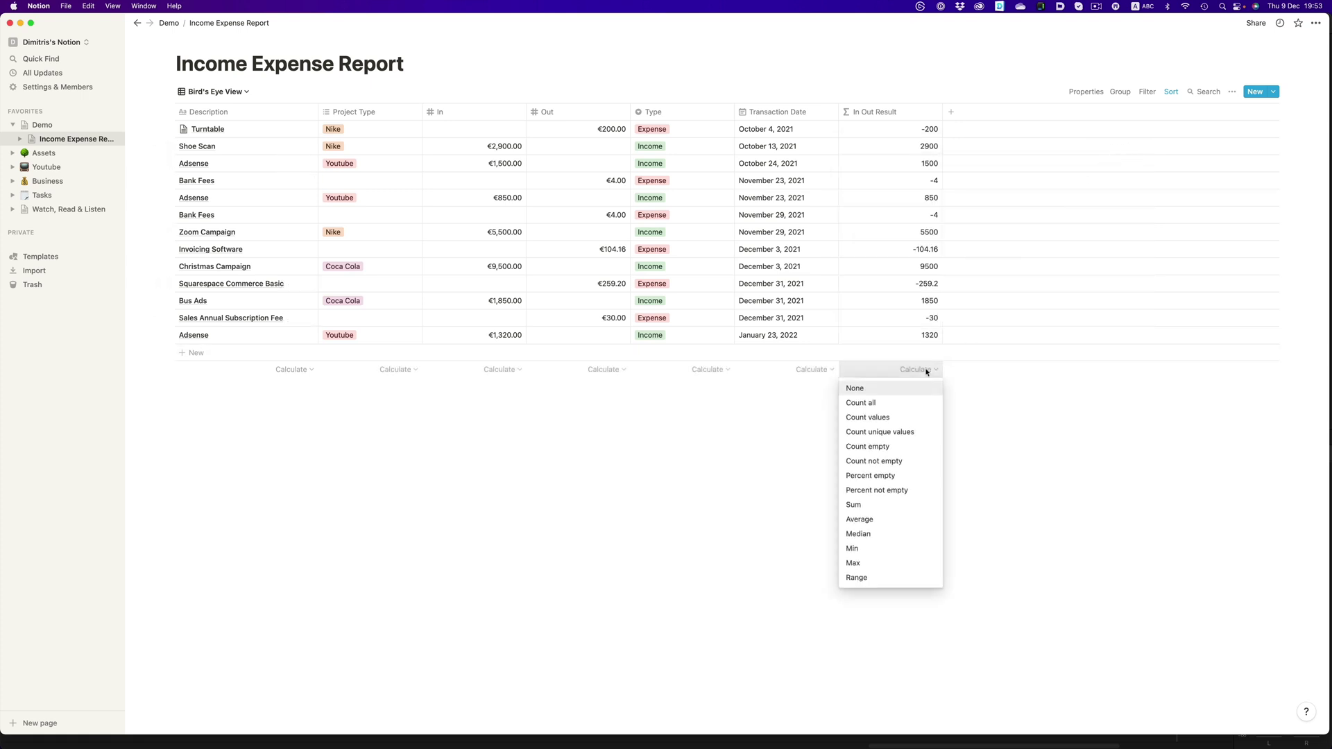
click(860, 502)
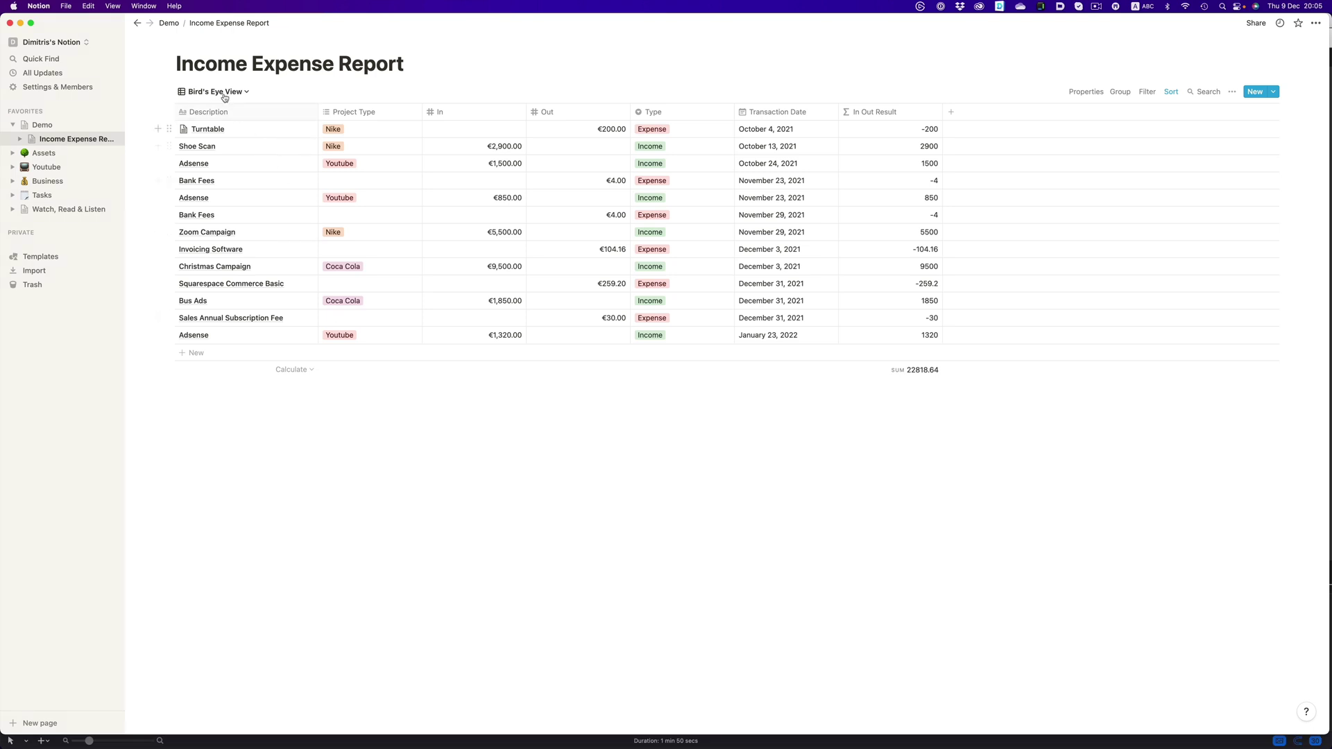
Check the In Out Result column in the Monthly View and switch to the Yearly View.
click(225, 98)
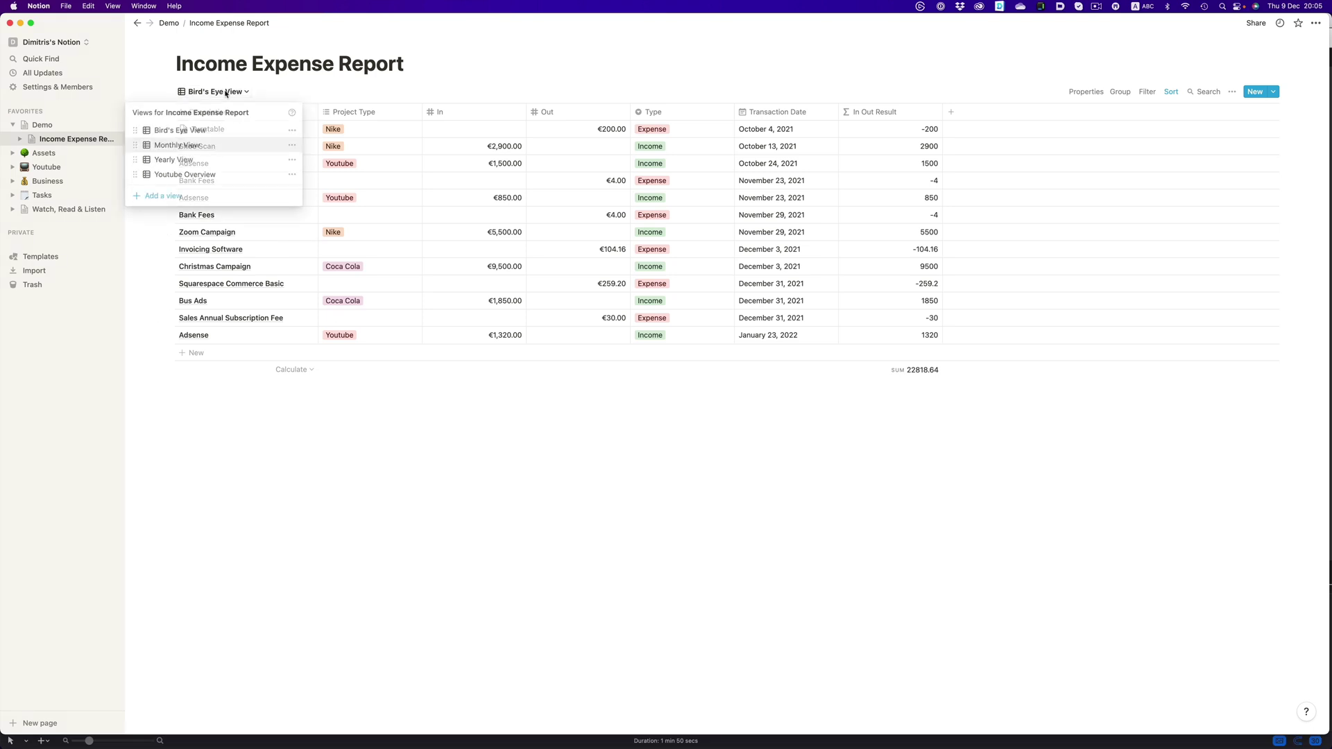
click(182, 150)
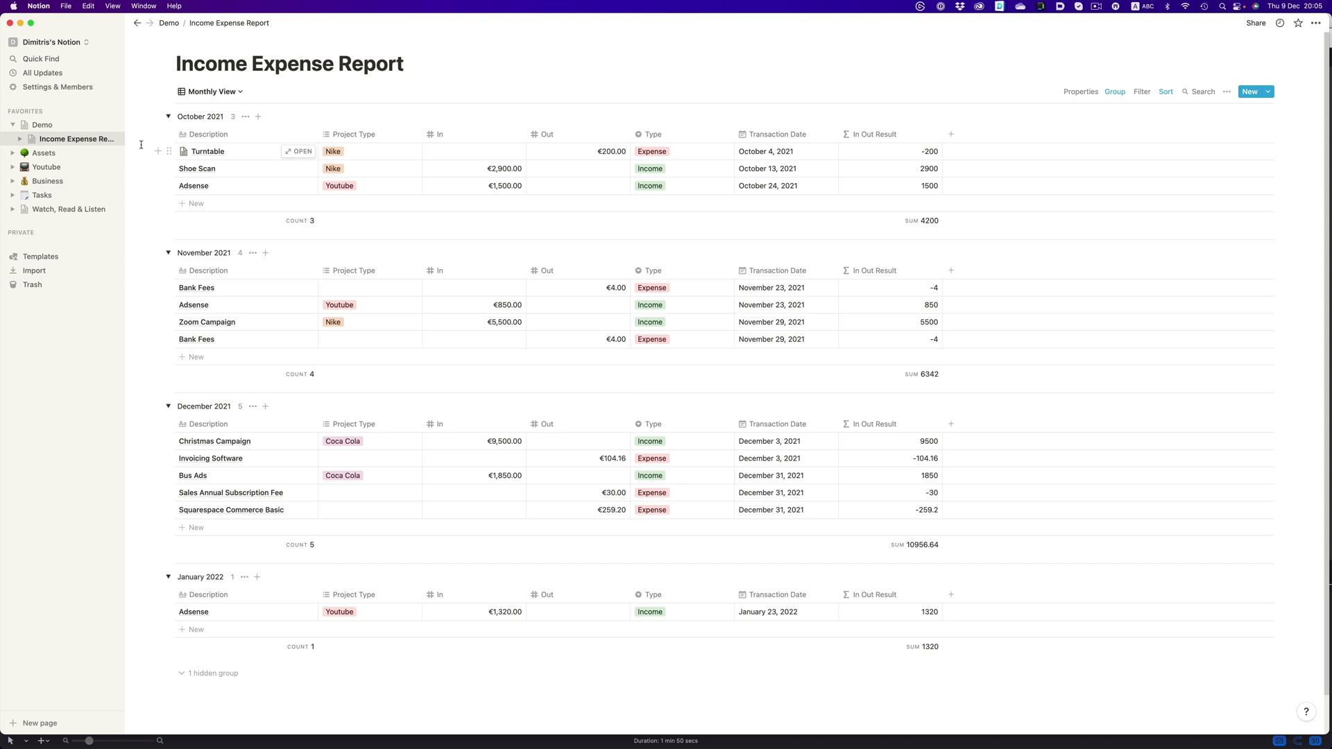
click(220, 94)
click(171, 159)
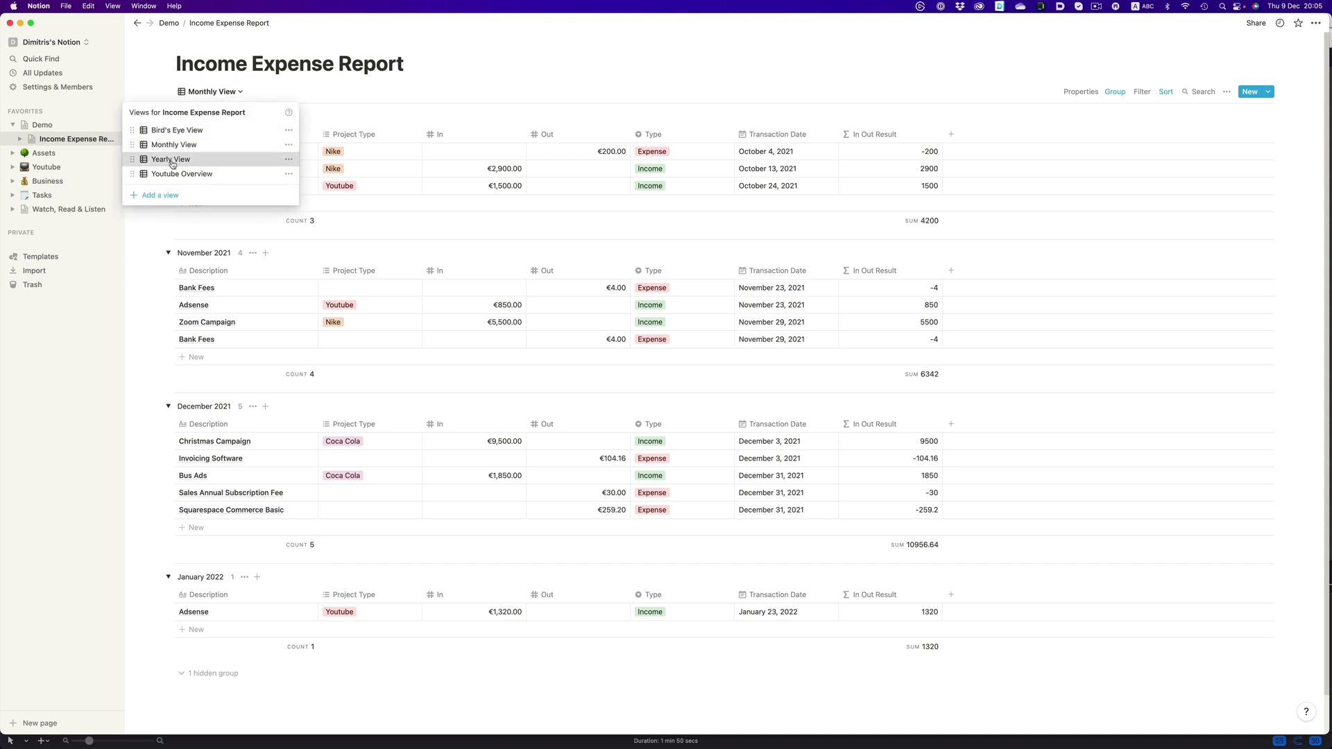